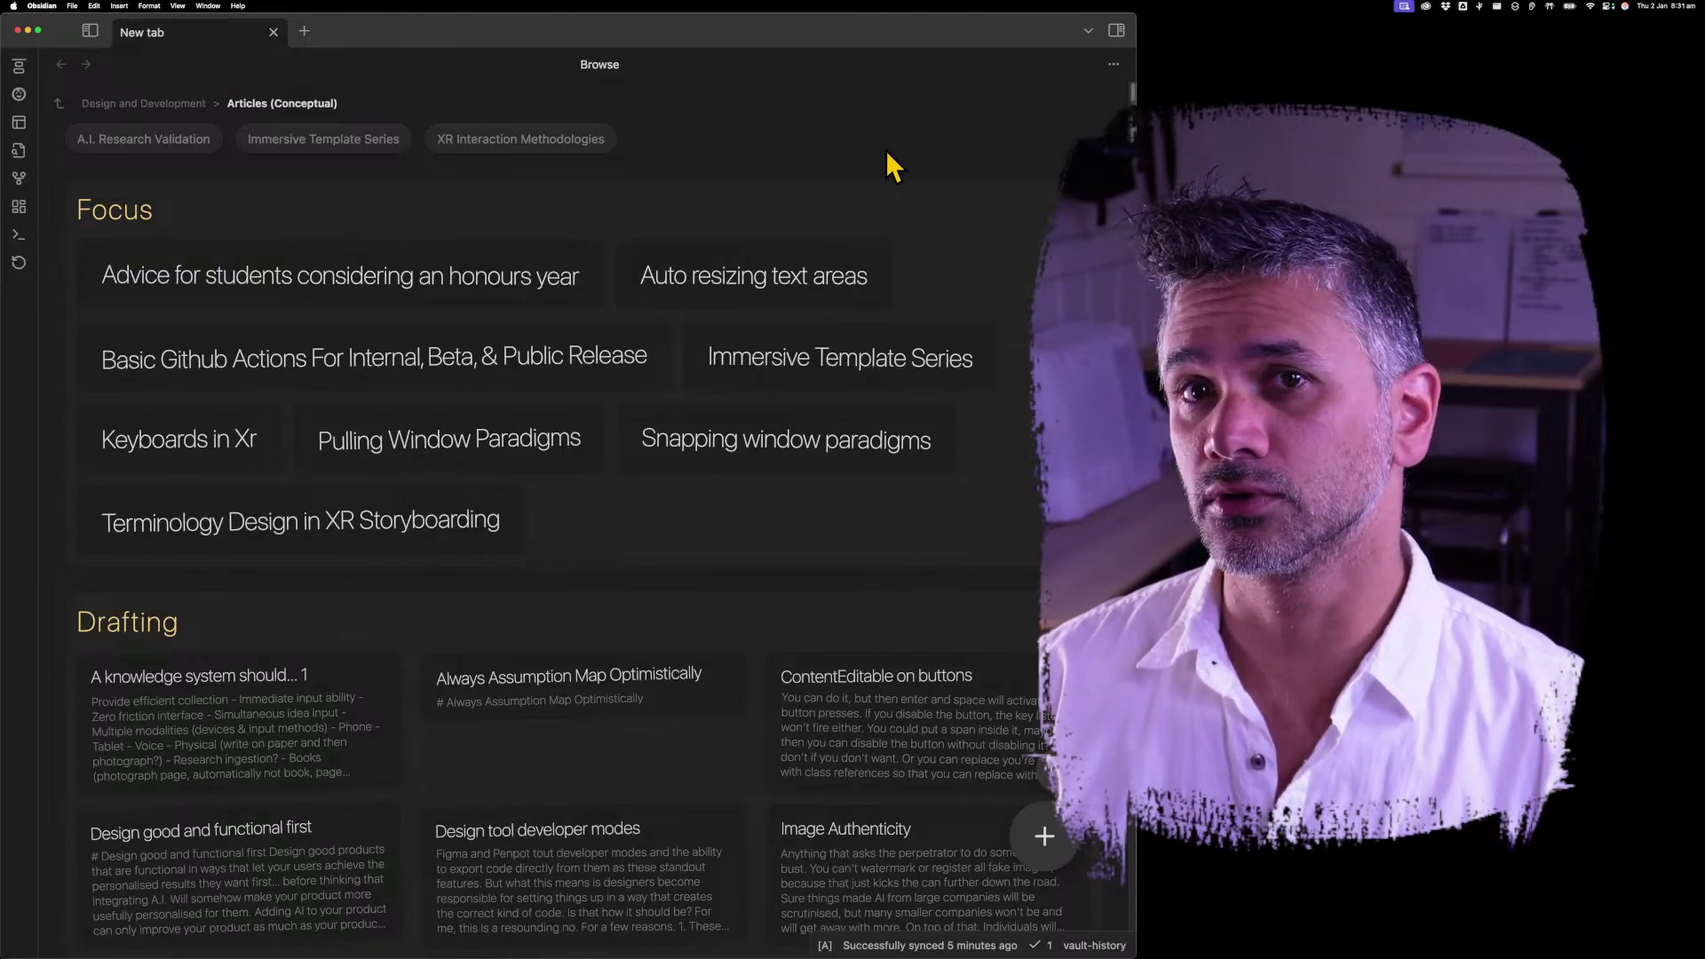
Show the file tree and open the Project Browser plugin settings page.
{"action": "left_click", "coordinate": [89, 32]}
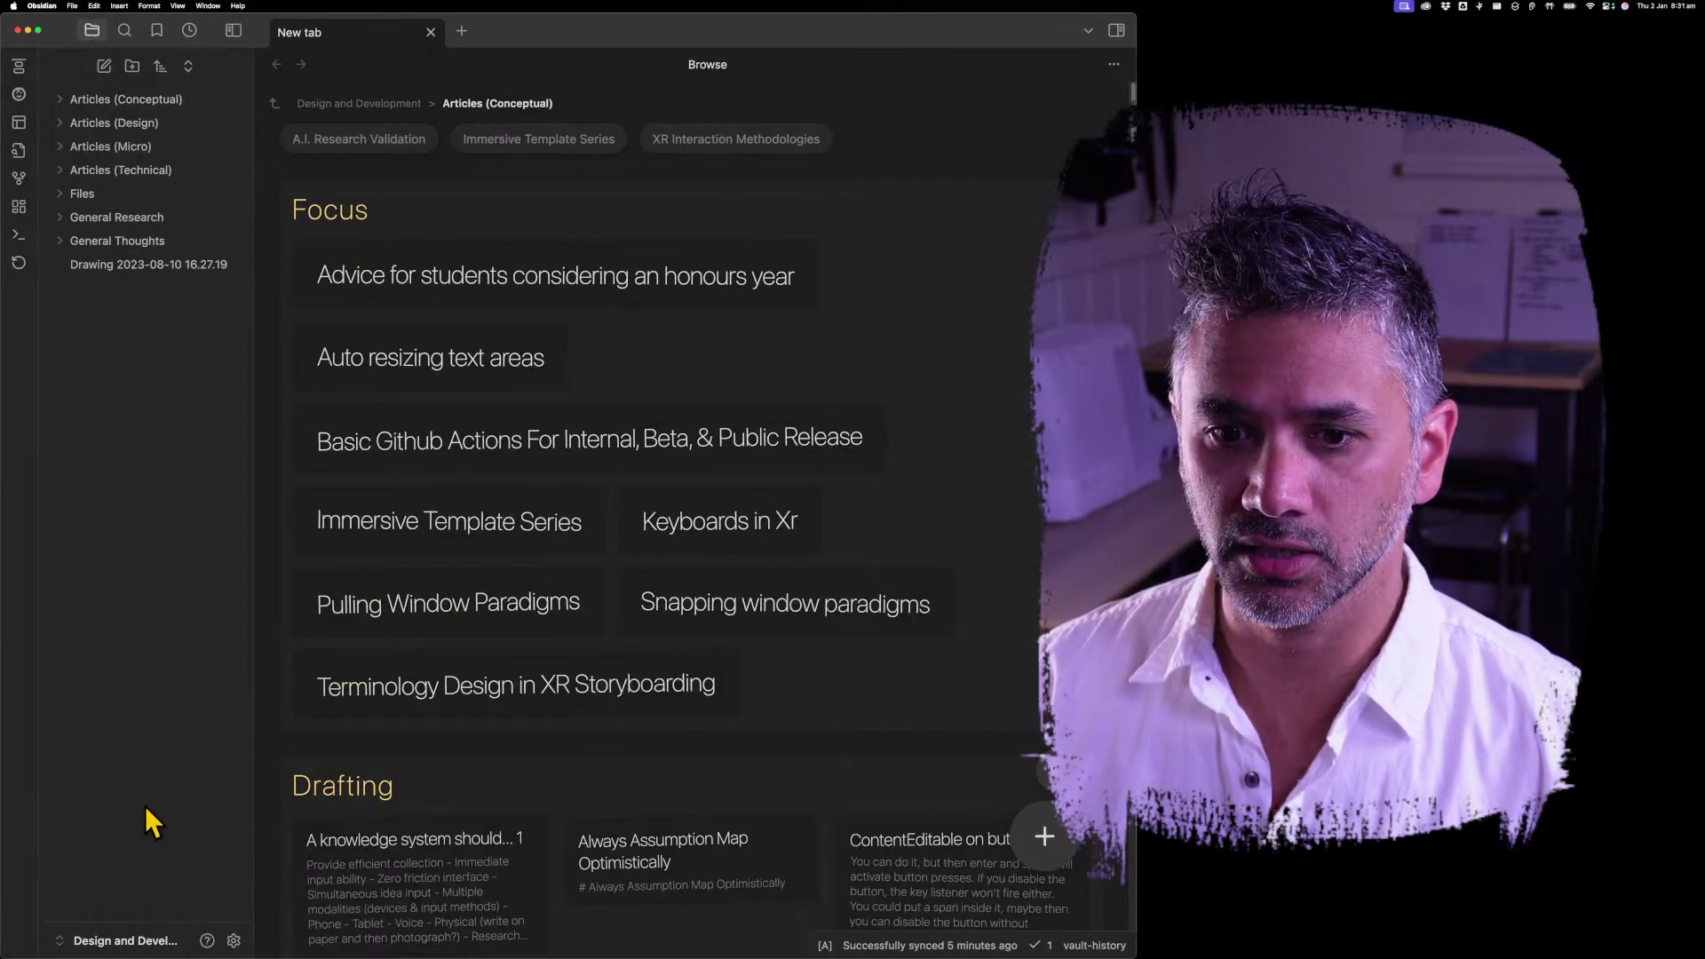
{"action": "left_click", "coordinate": [233, 940]}
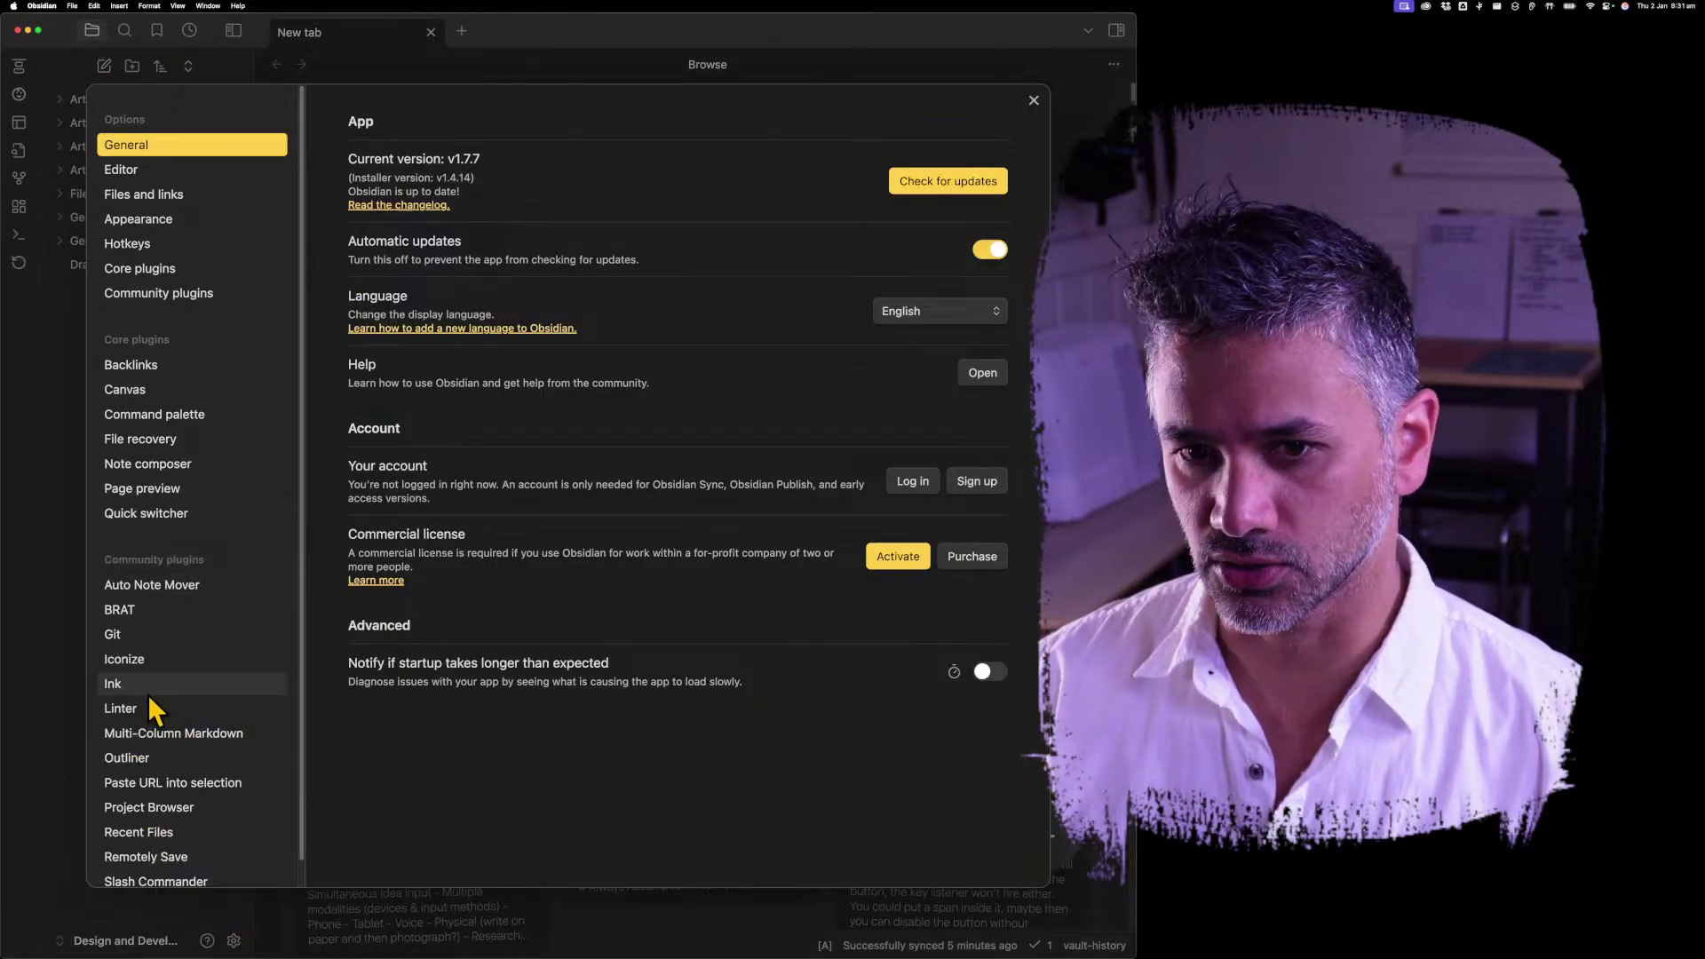
{"action": "scroll", "coordinate": [151, 693], "scroll_direction": "down", "scroll_amount": 1}
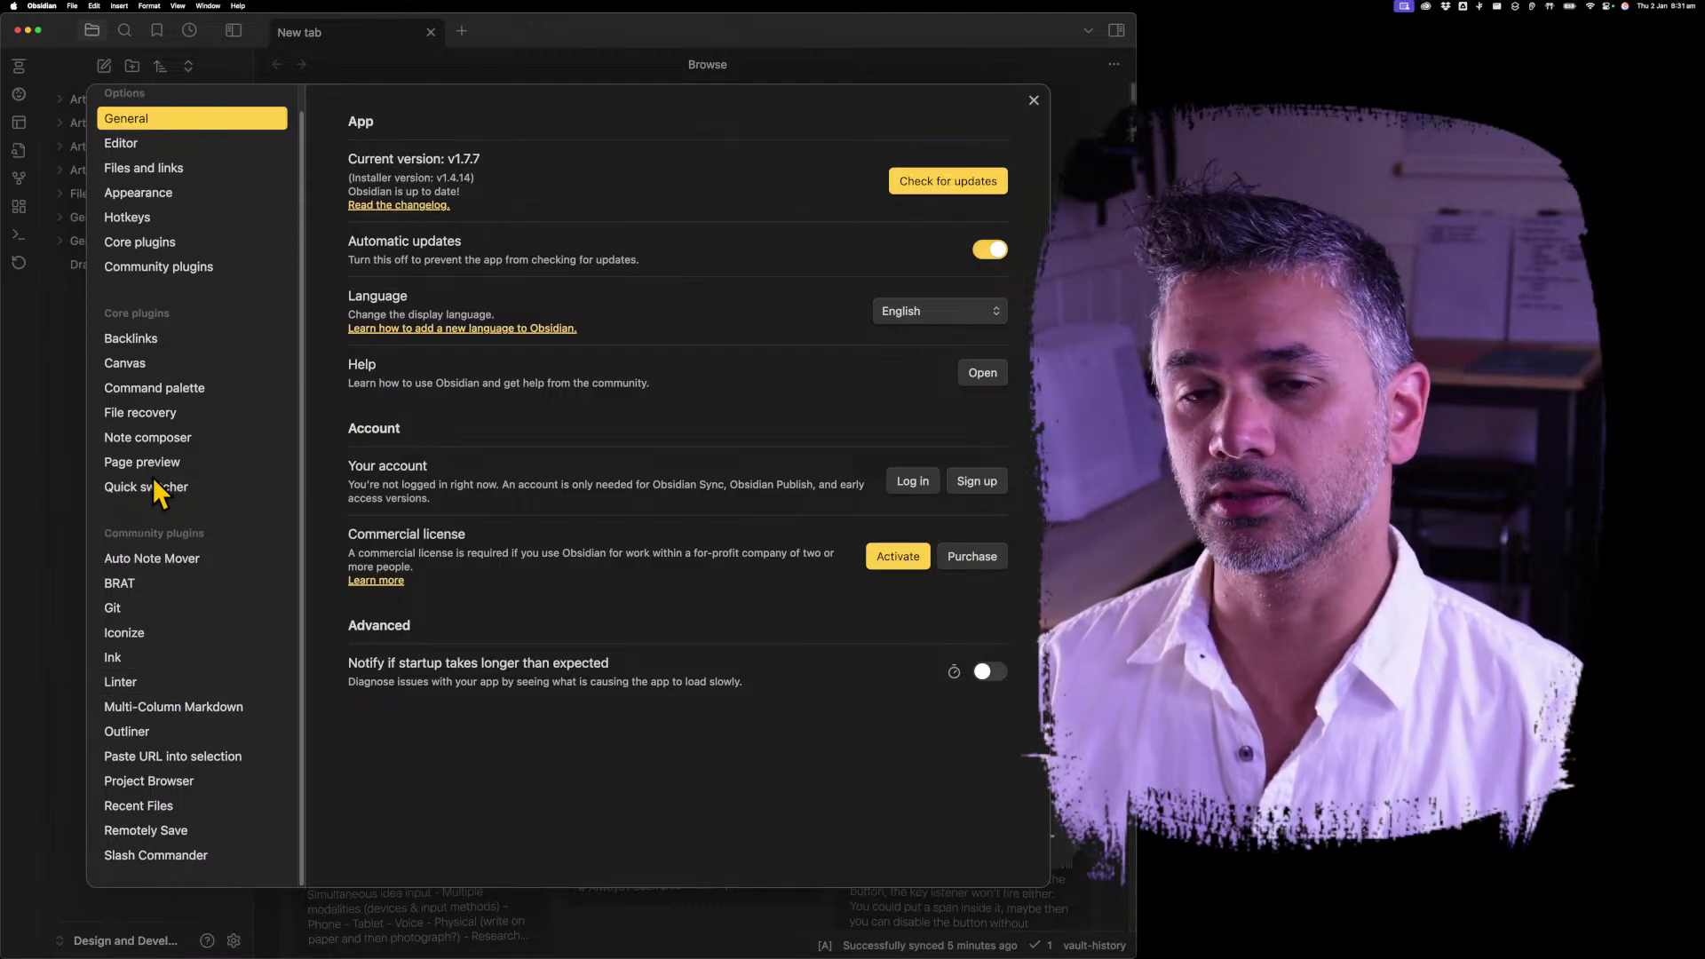
{"action": "left_click", "coordinate": [169, 782]}
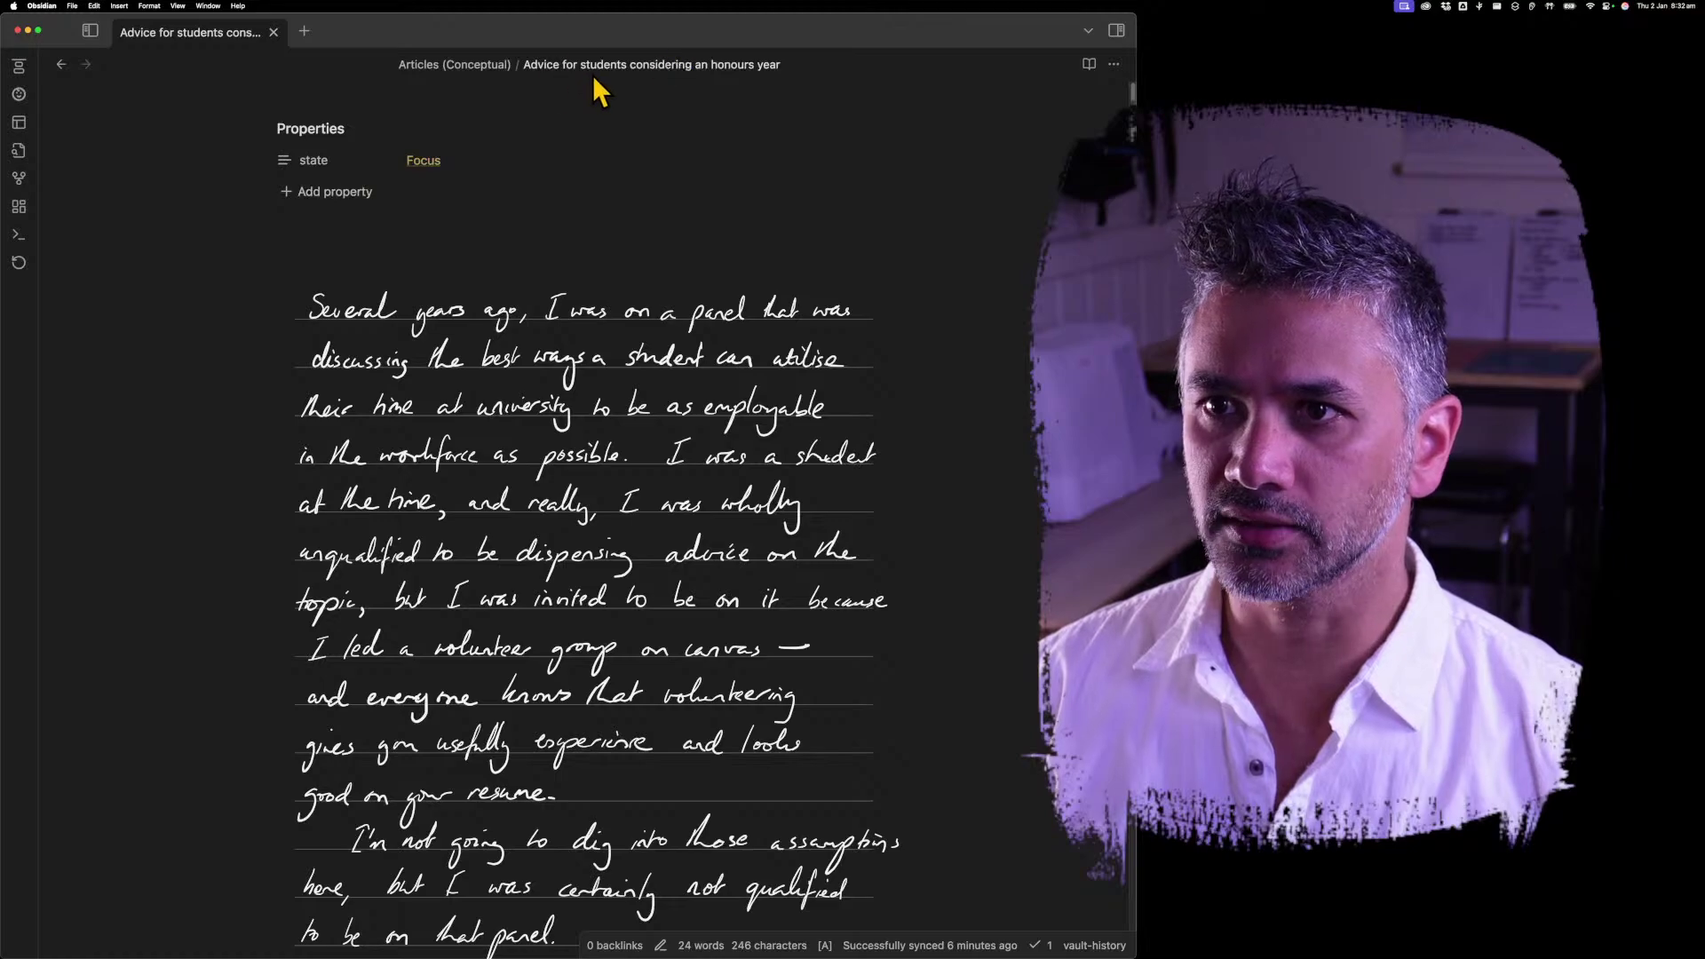
Retitle the Advice for students note to '326.2347jhgsdf' and check the renamed card in Browse.
{"action": "left_click", "coordinate": [559, 67]}
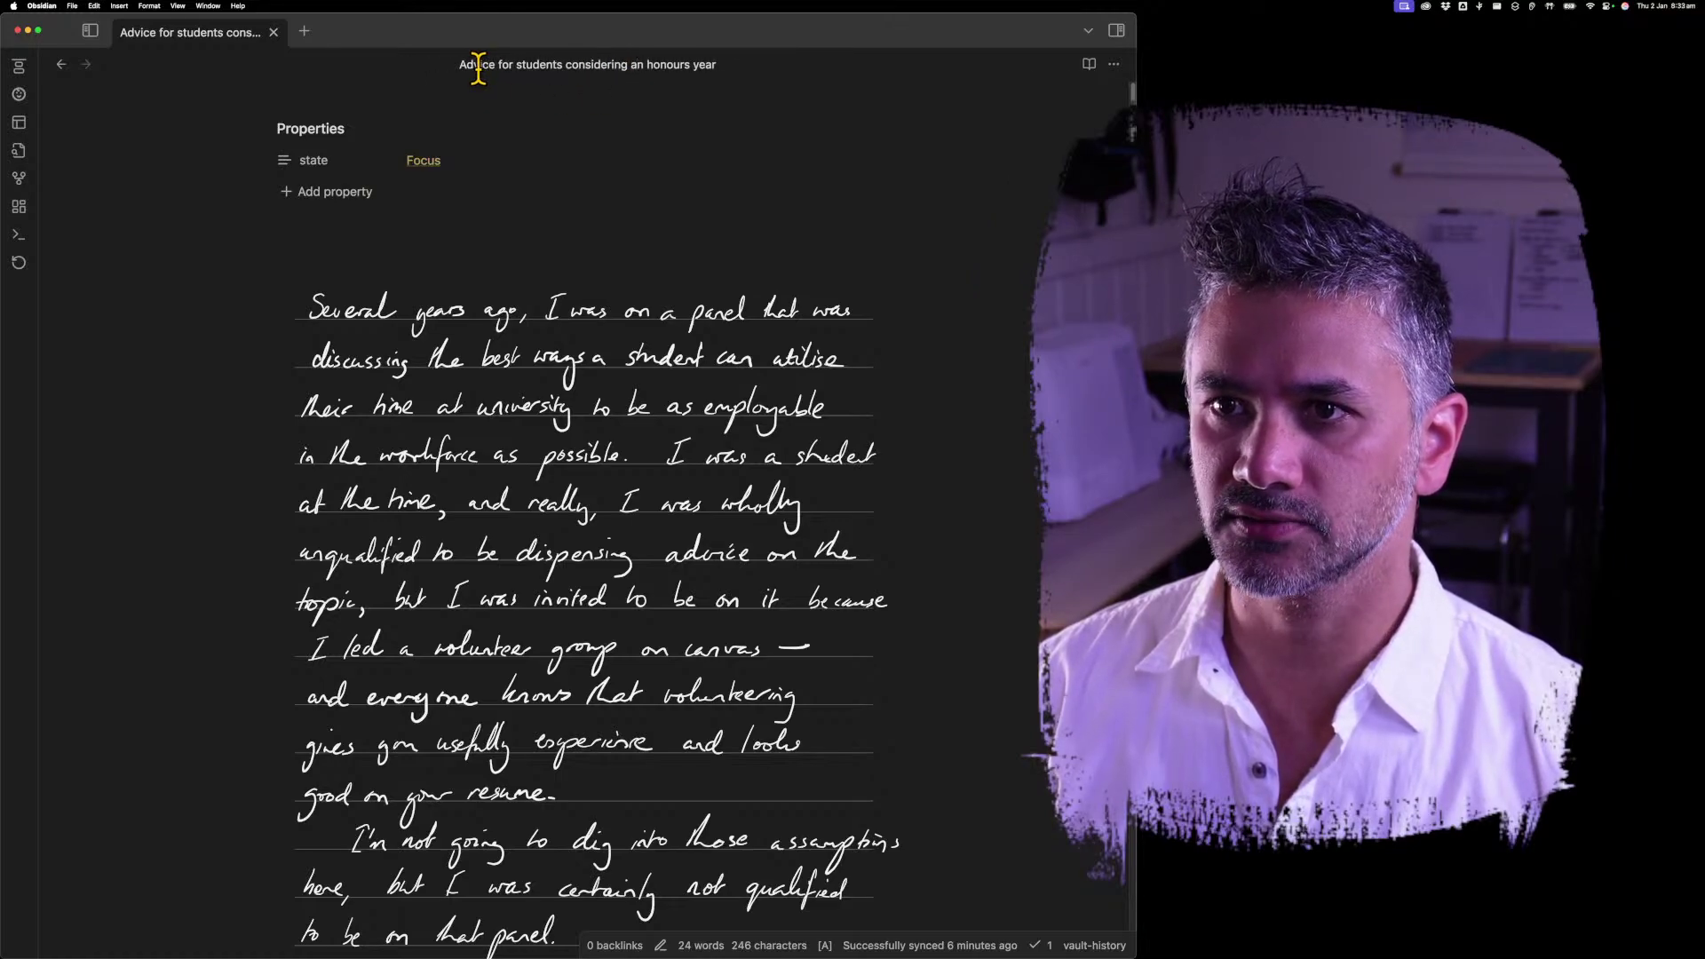
{"action": "left_click_drag", "start_coordinate": [478, 68], "coordinate": [758, 67]}
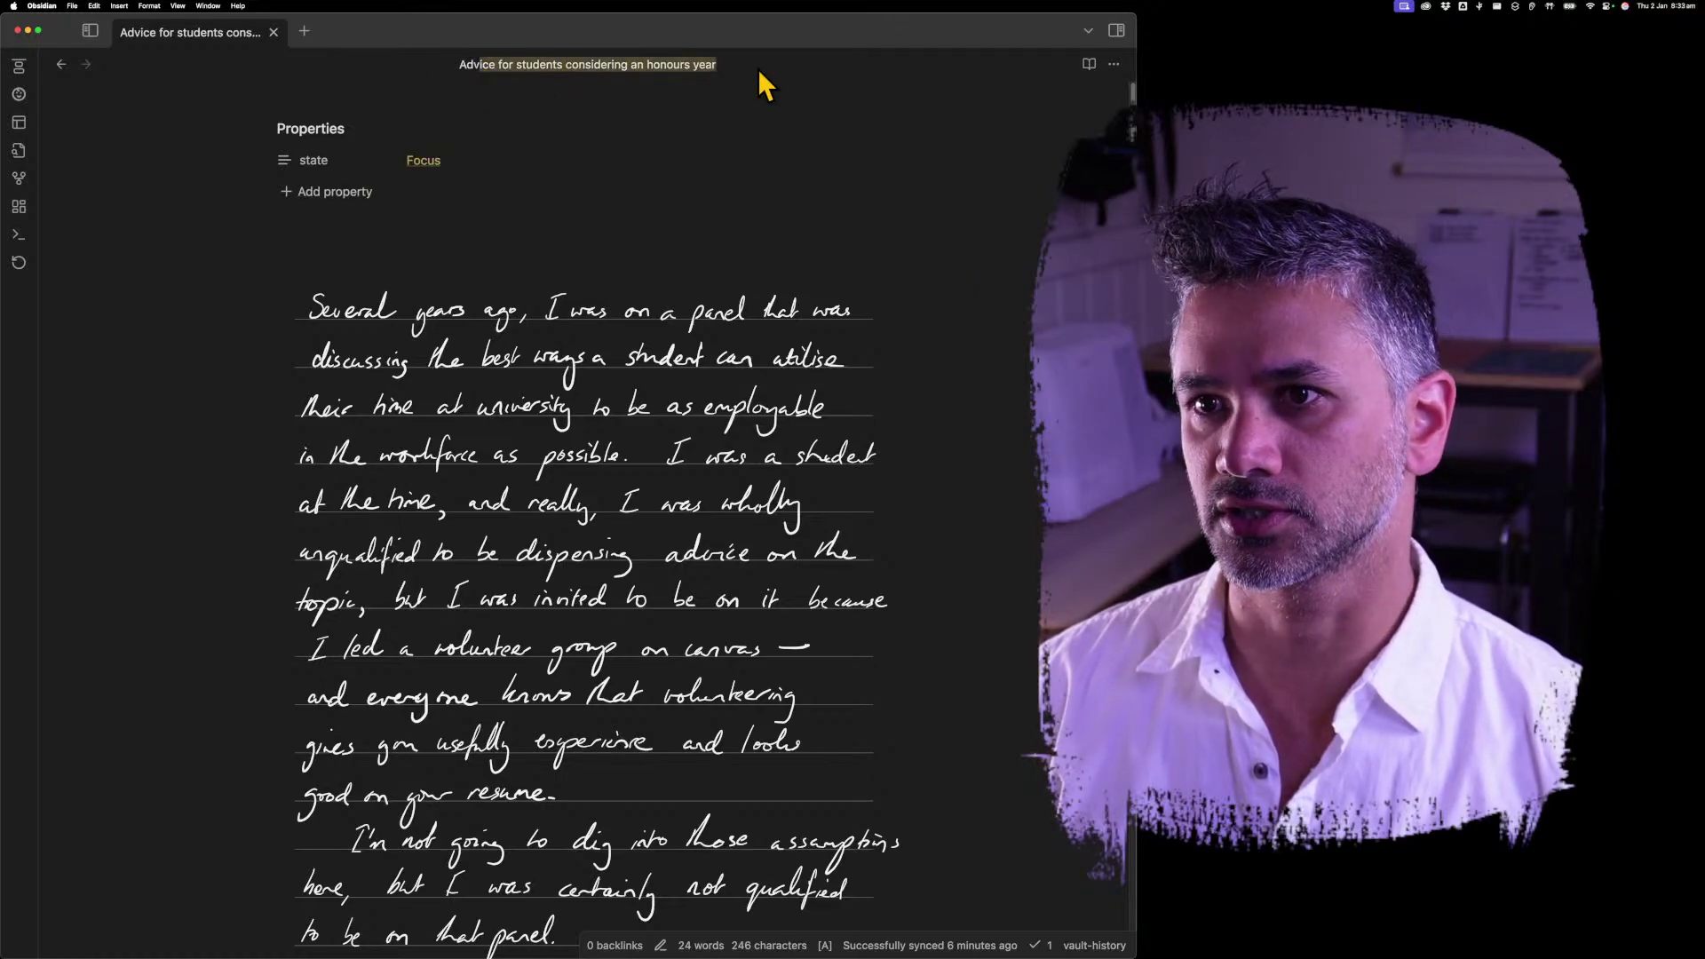
{"action": "left_click", "coordinate": [62, 66]}
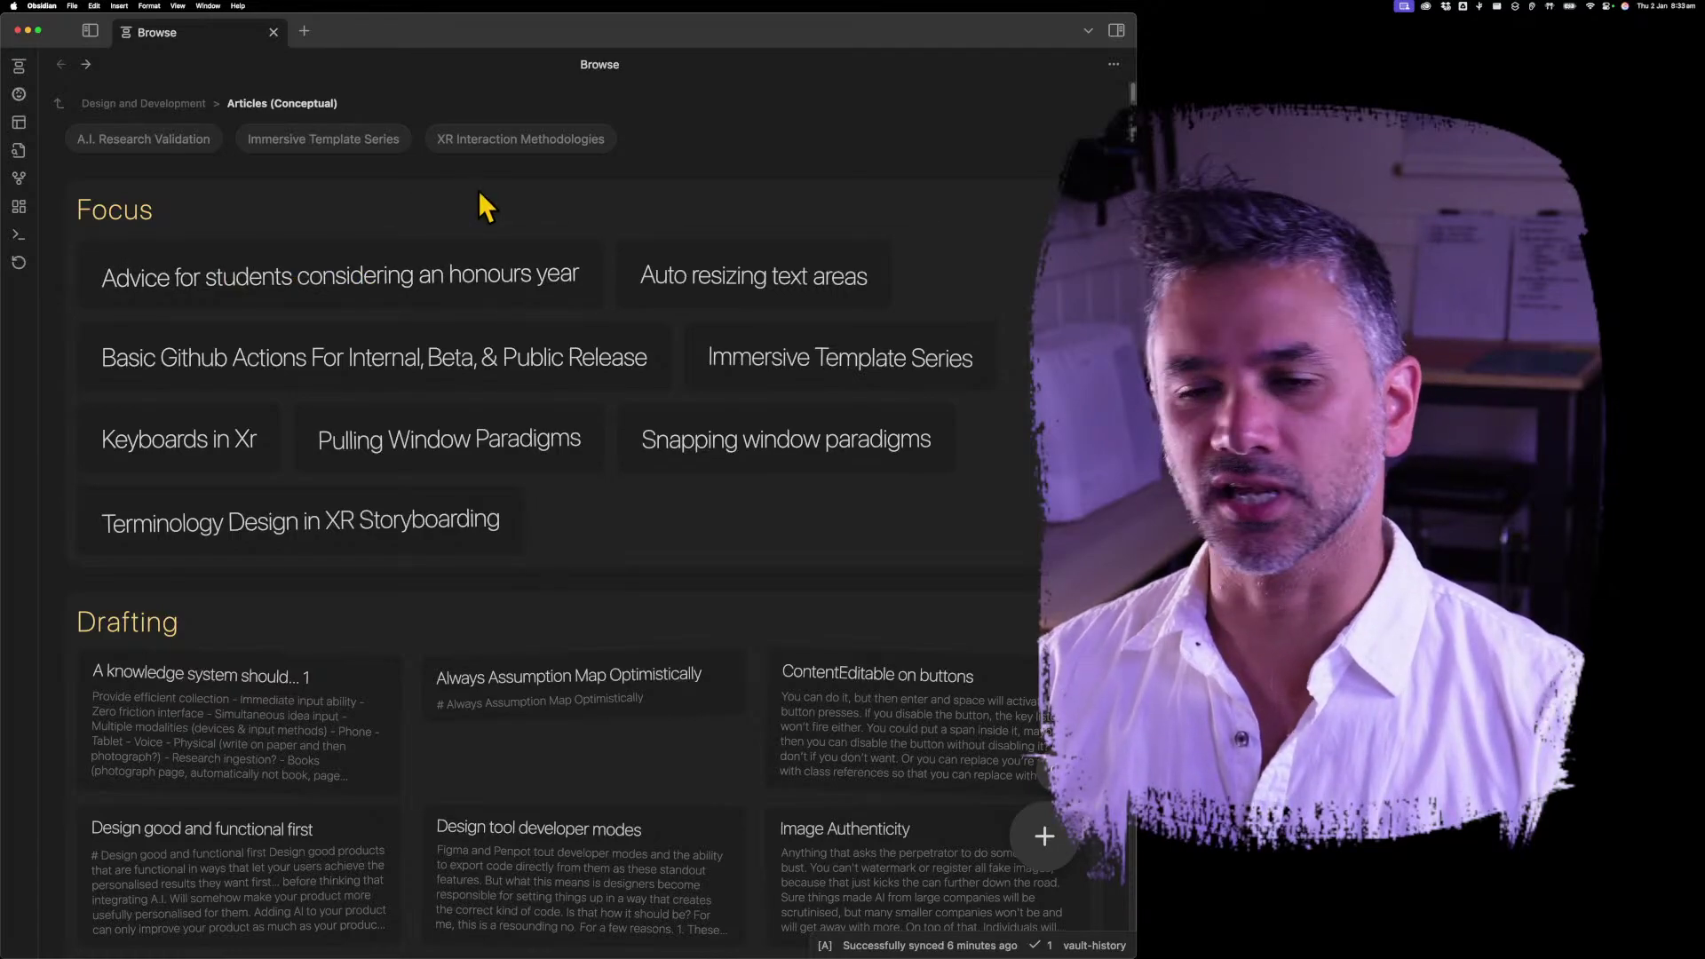
{"action": "left_click", "coordinate": [86, 64]}
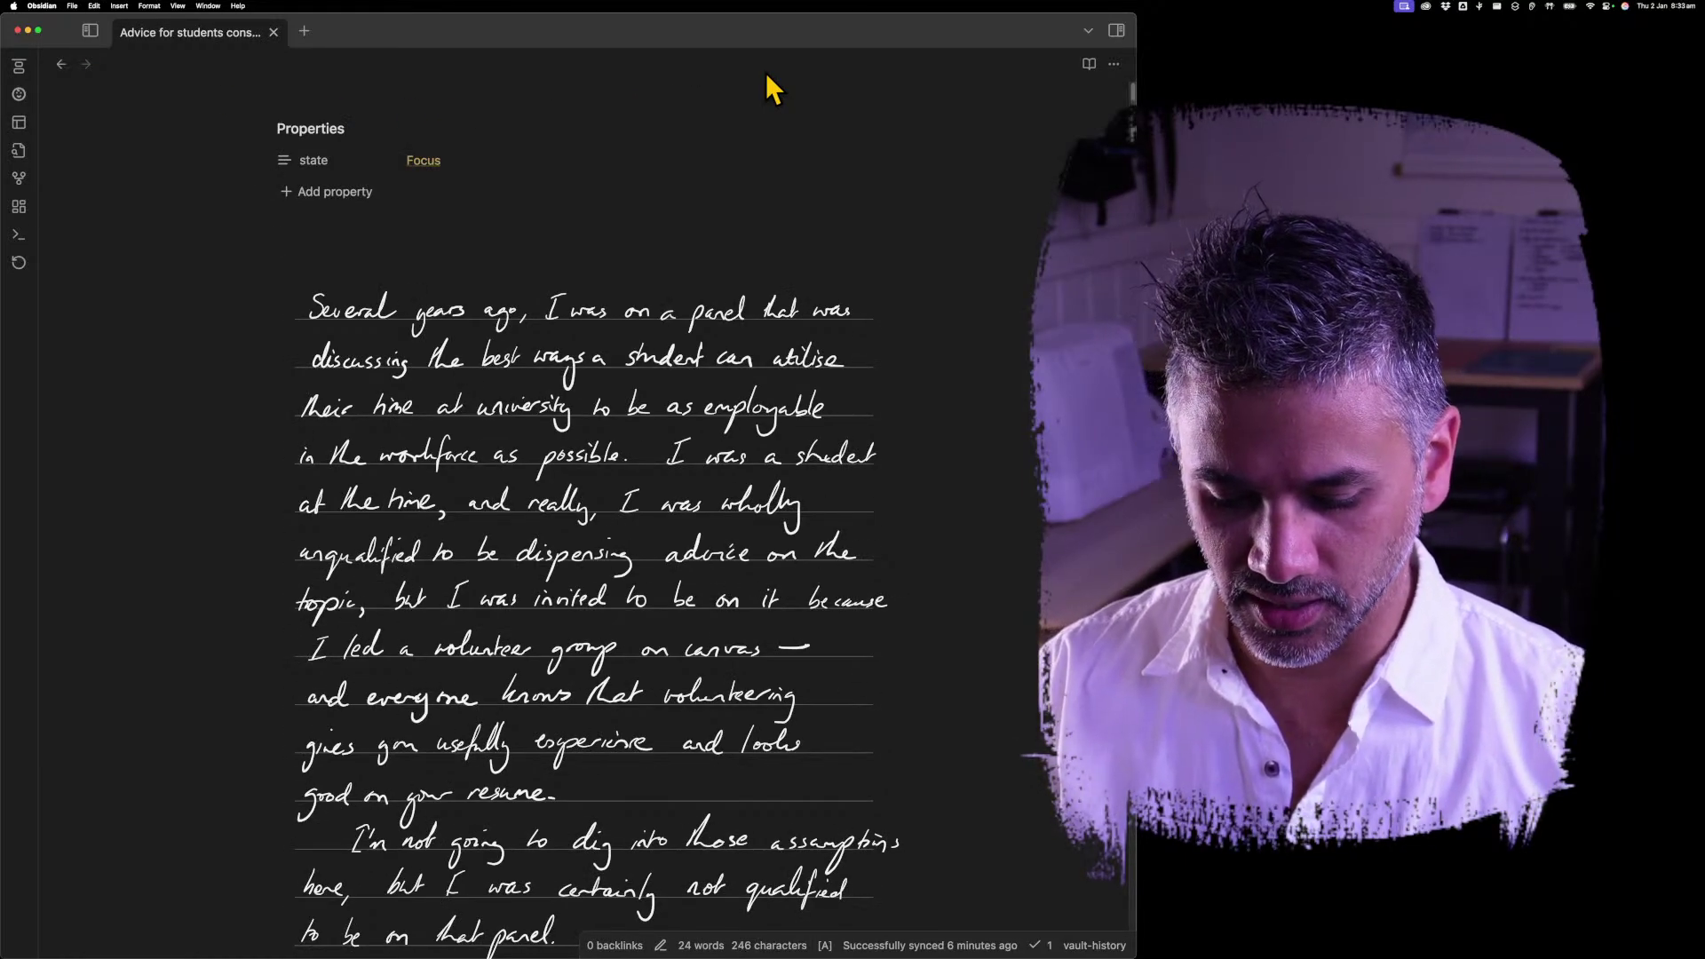
{"action": "type", "text": ".2347"}
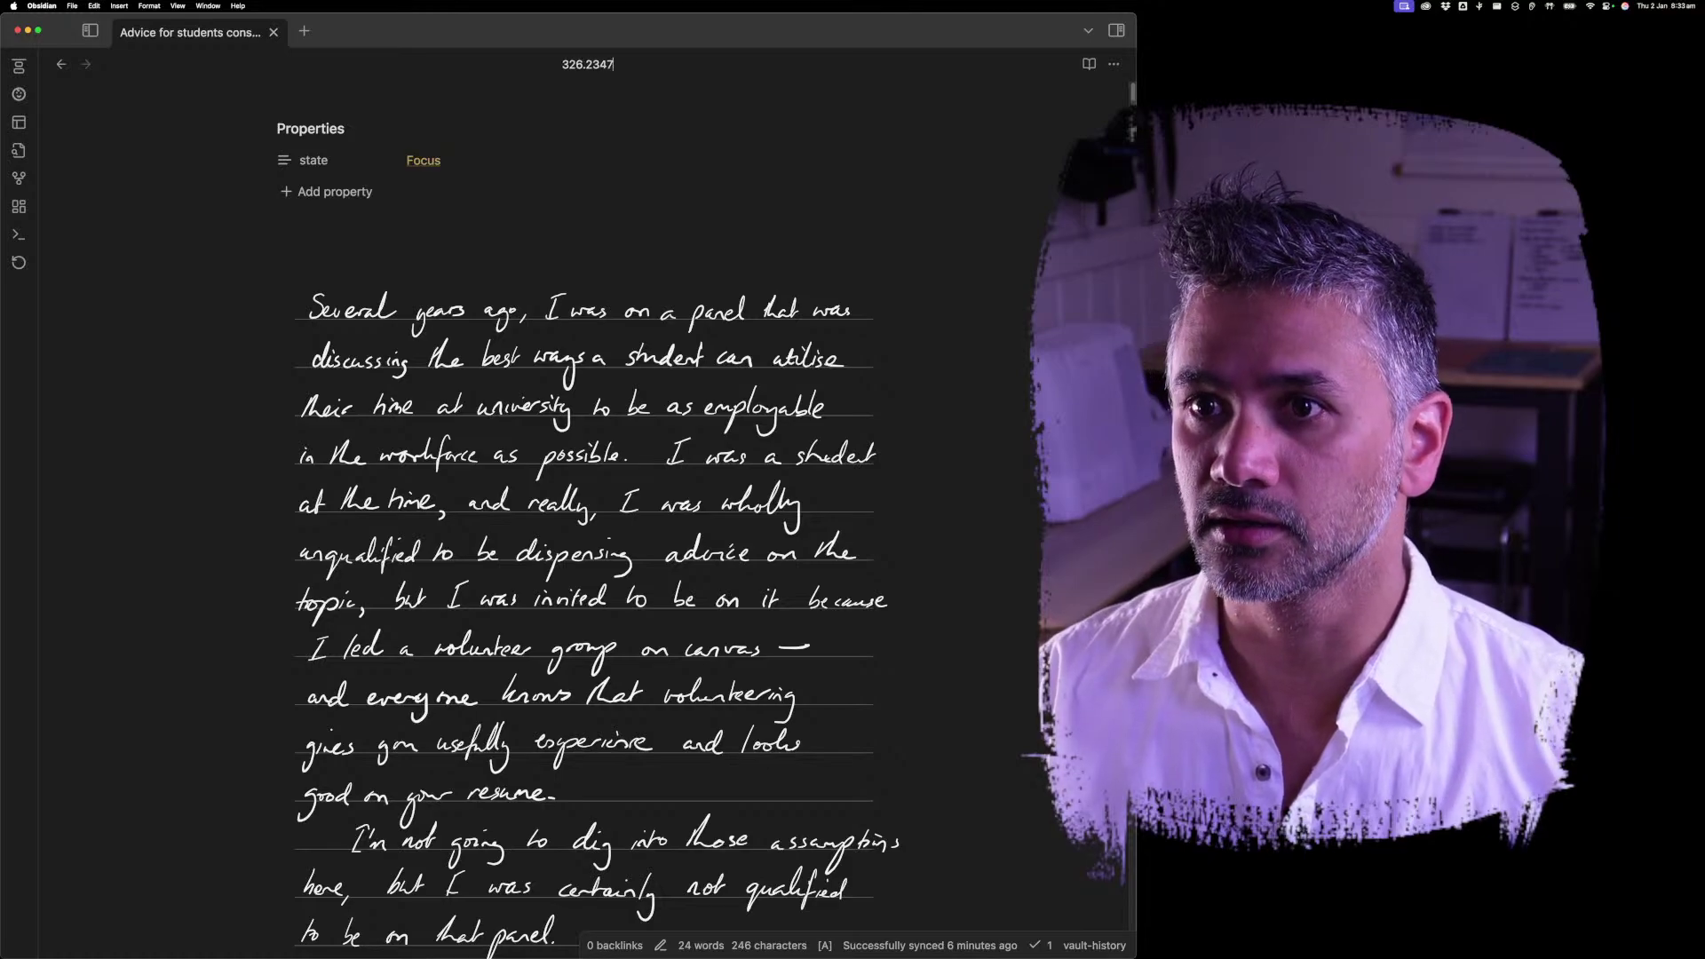
{"action": "type", "text": "jhgsdf"}
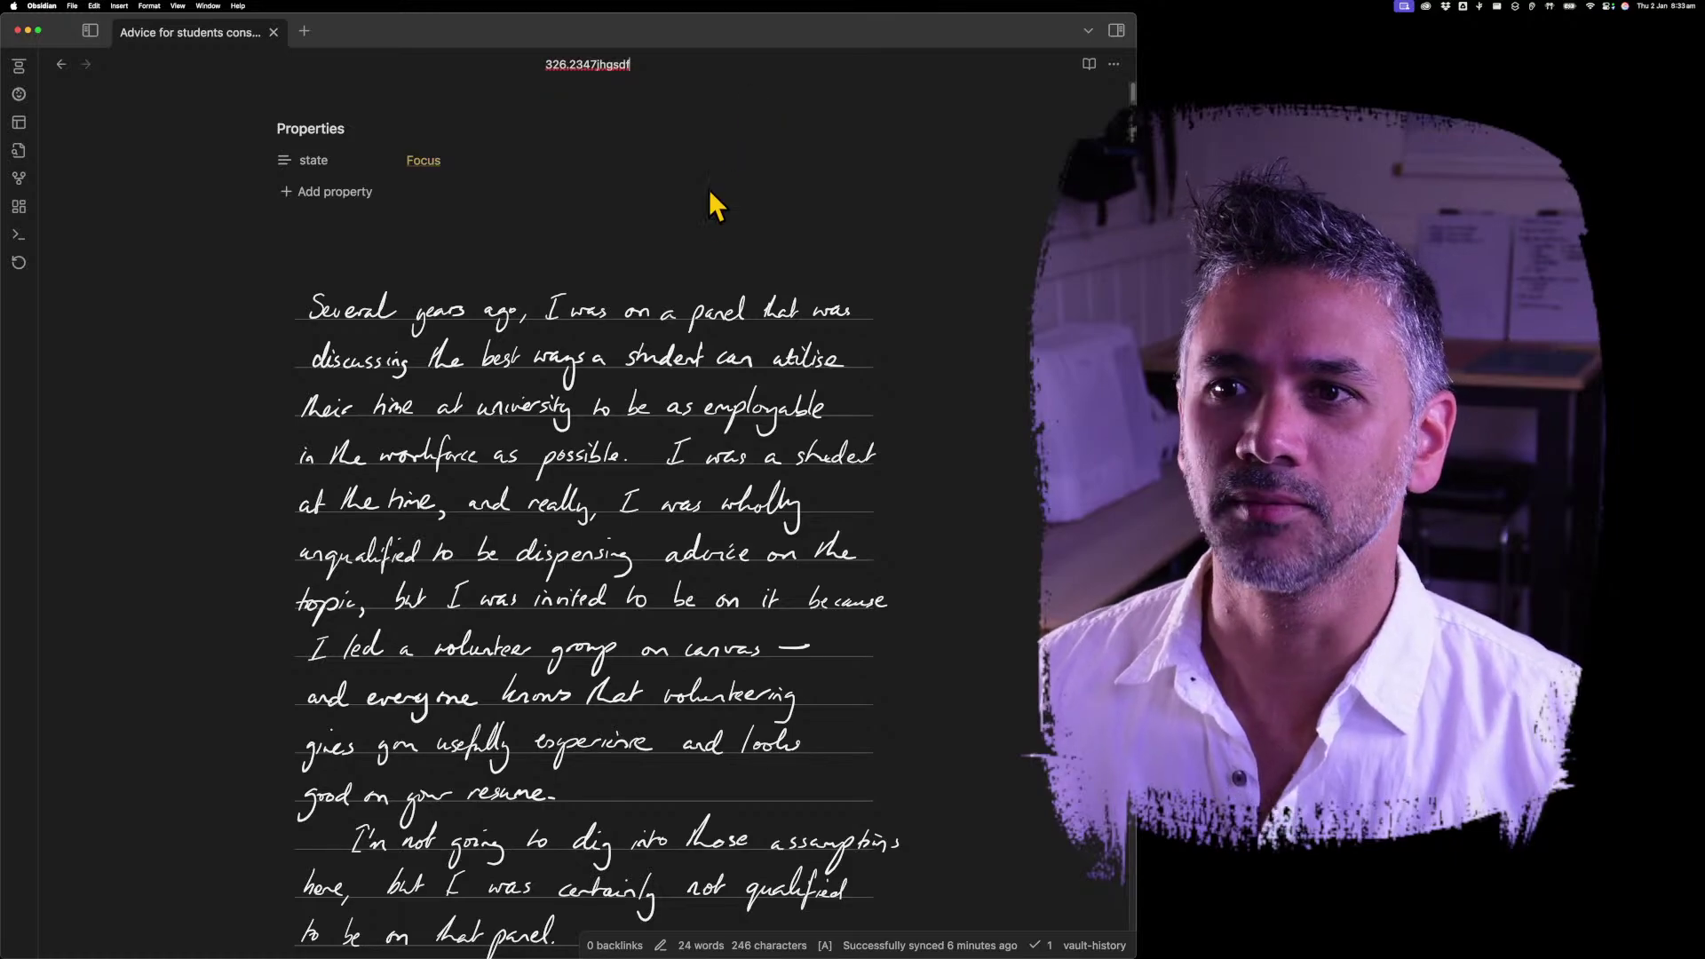
{"action": "left_click", "coordinate": [619, 246]}
{"action": "left_click", "coordinate": [61, 71]}
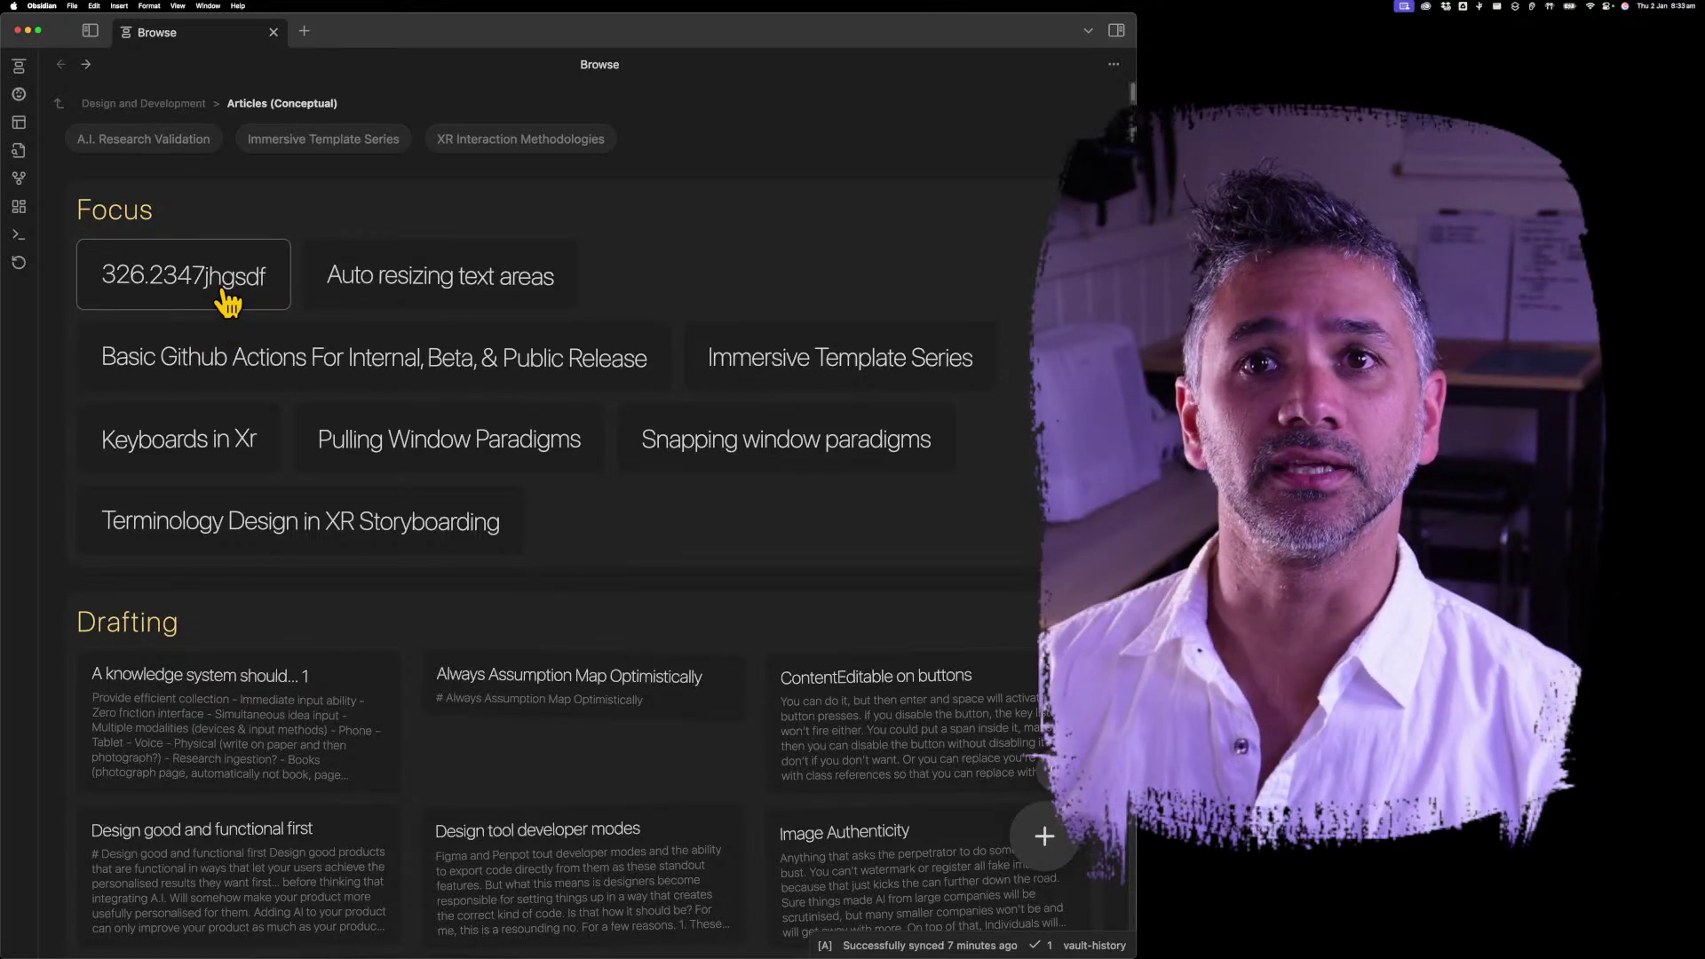
Give note 326.2347jhgsdf aliases 'Advice for students considering an honours year' and 'Another Name'.
{"action": "left_click", "coordinate": [224, 293]}
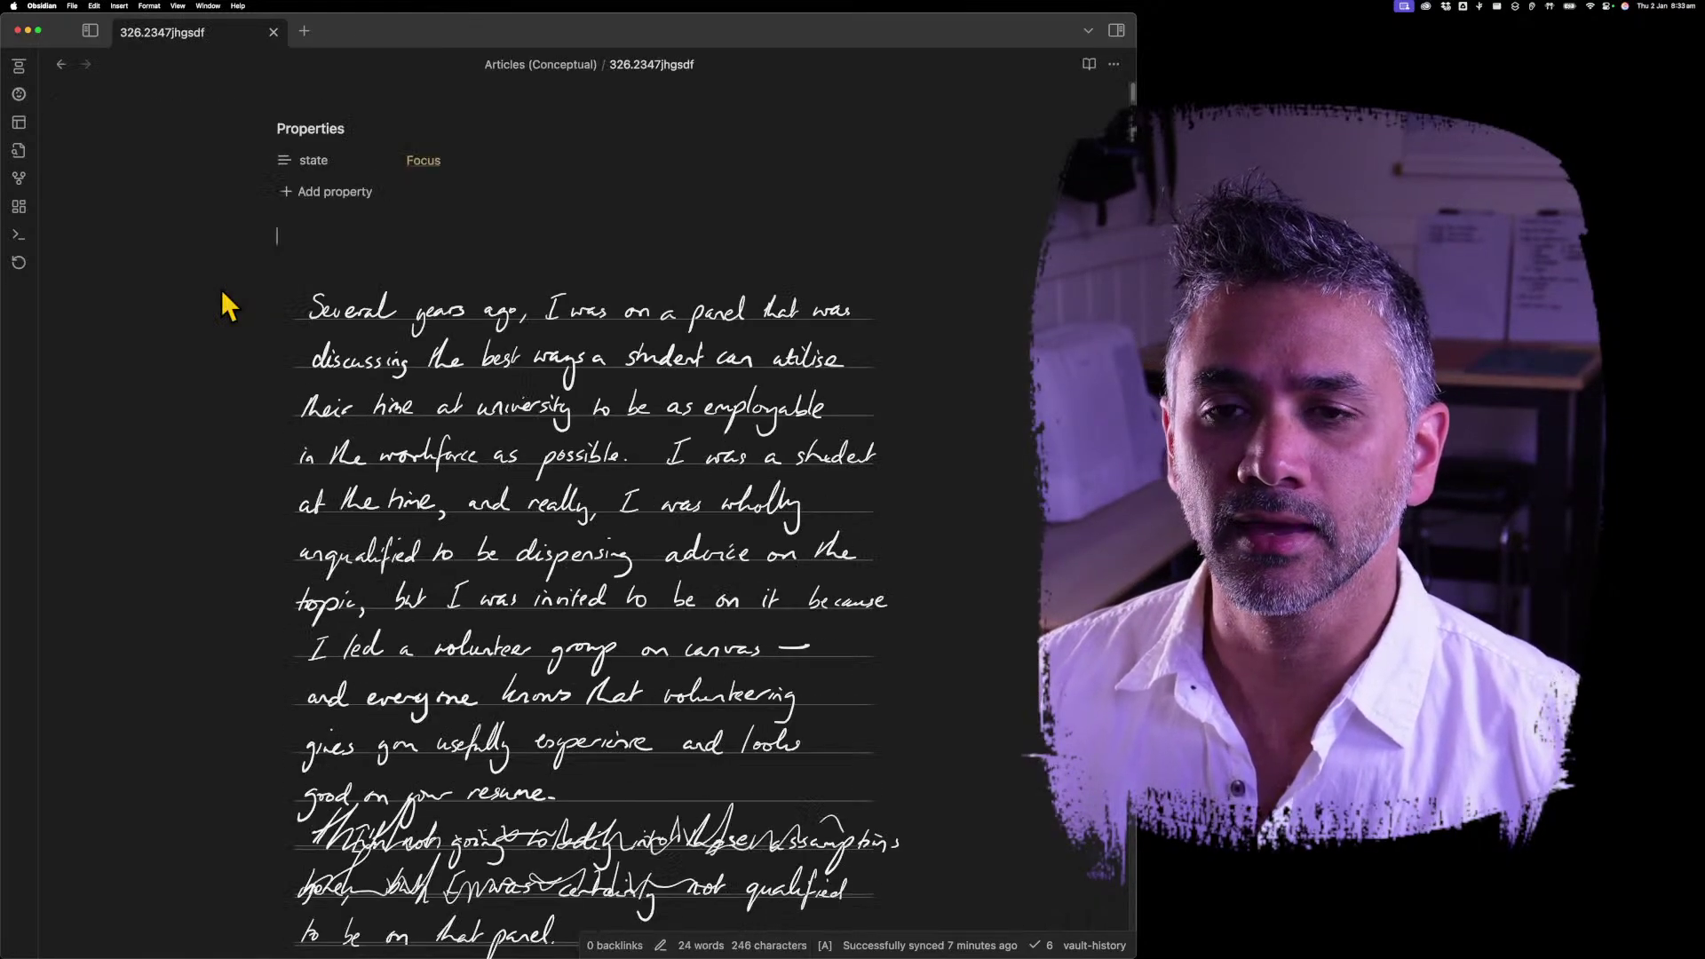
{"action": "left_click", "coordinate": [359, 190]}
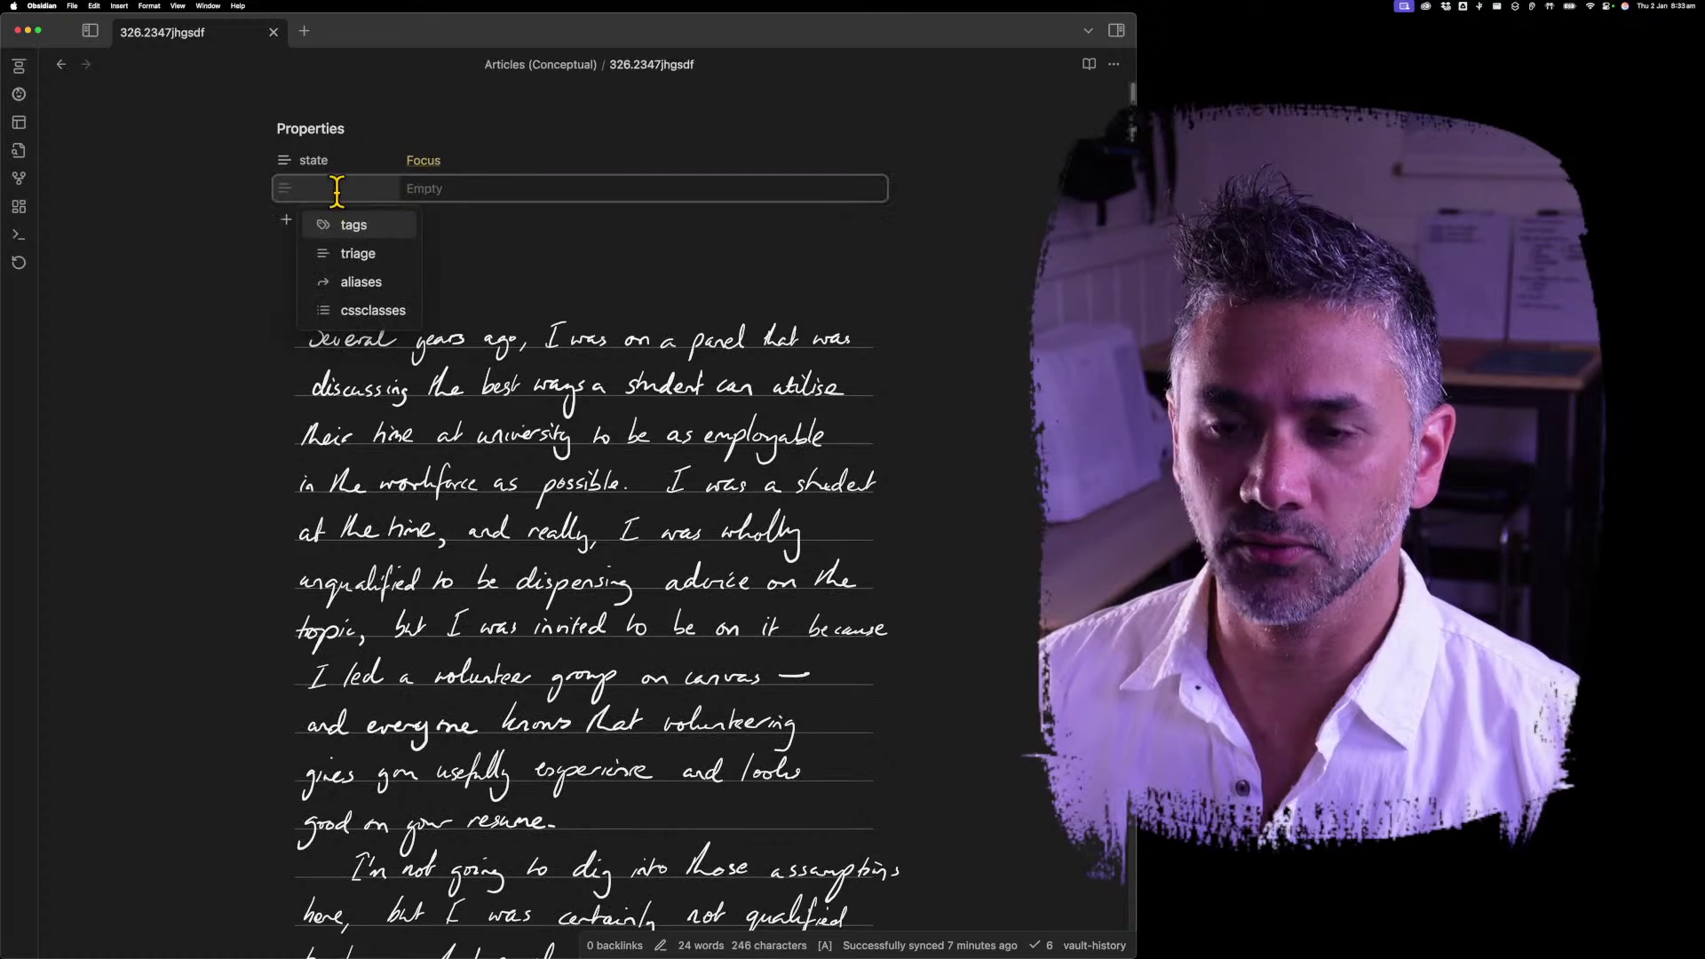
{"action": "left_click", "coordinate": [369, 284]}
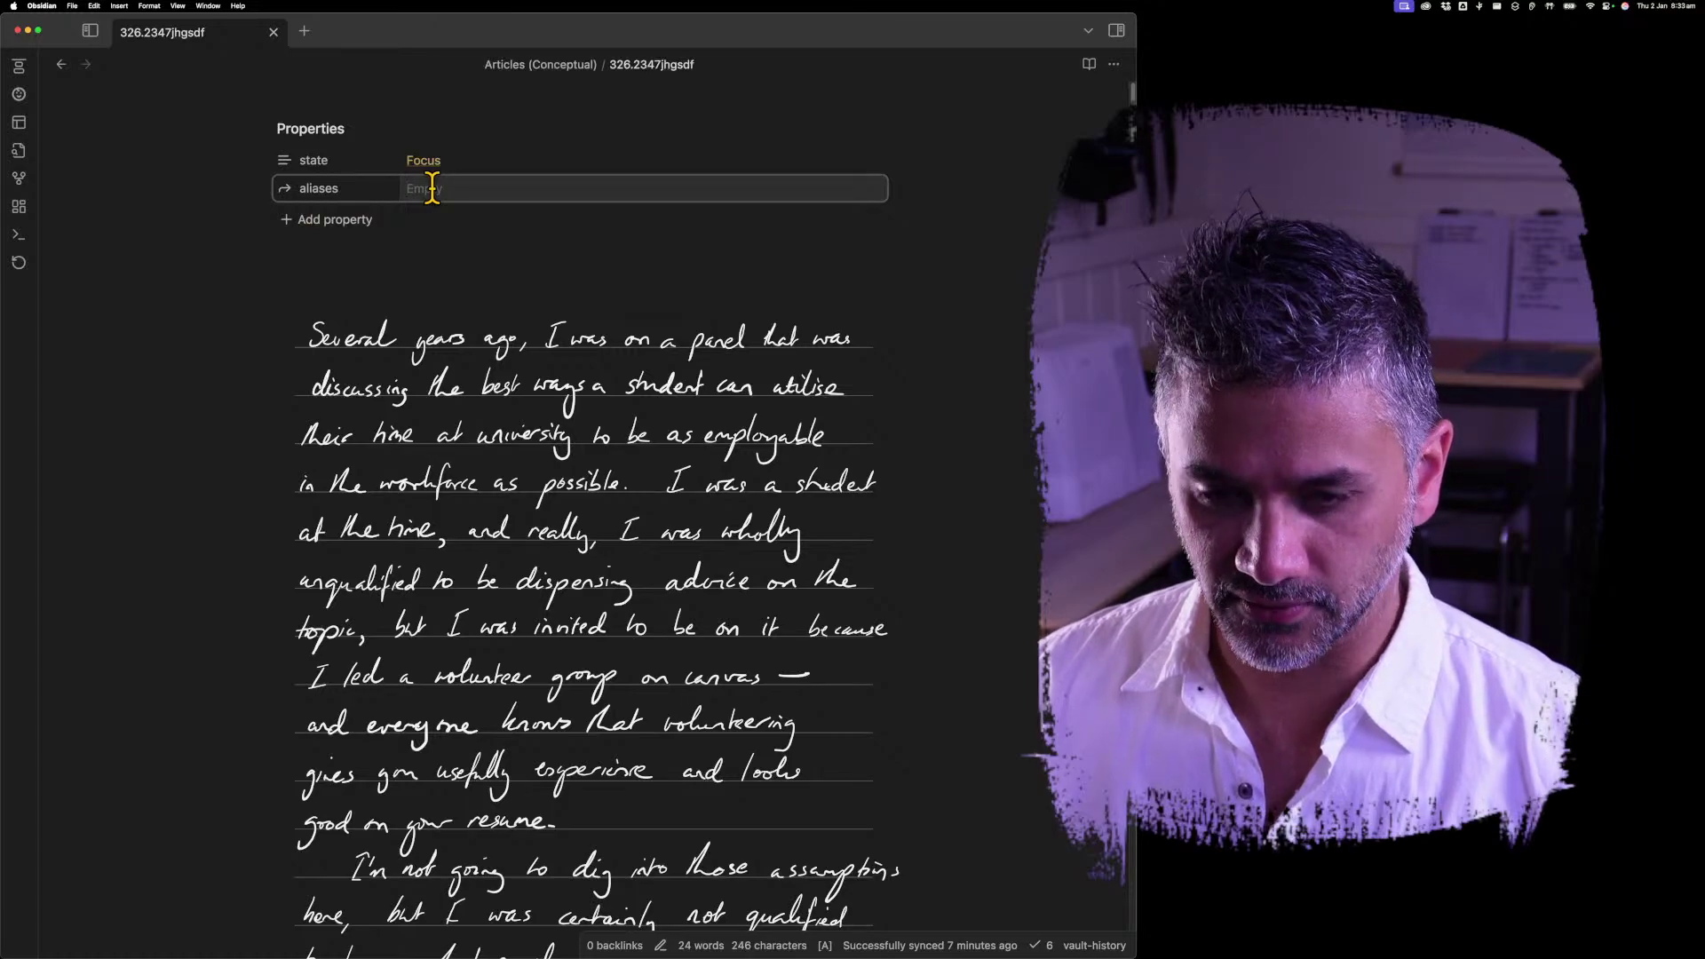
{"action": "type", "text": "Advice for students considering an honours year"}
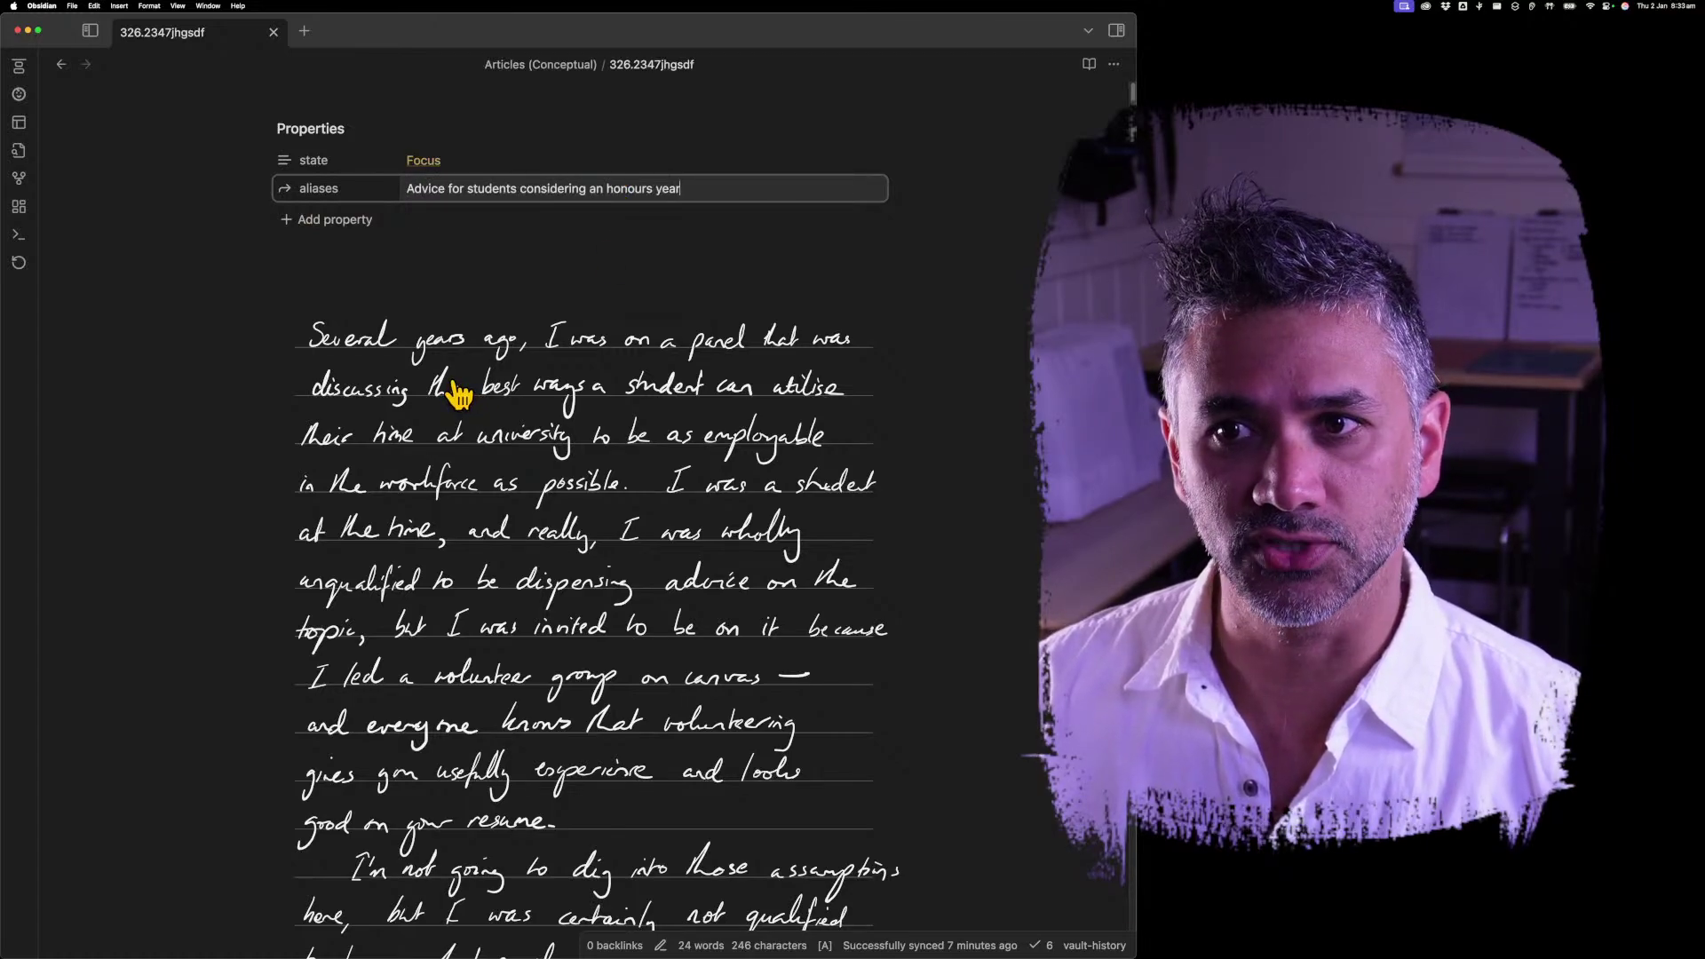
{"action": "key", "text": "Return"}
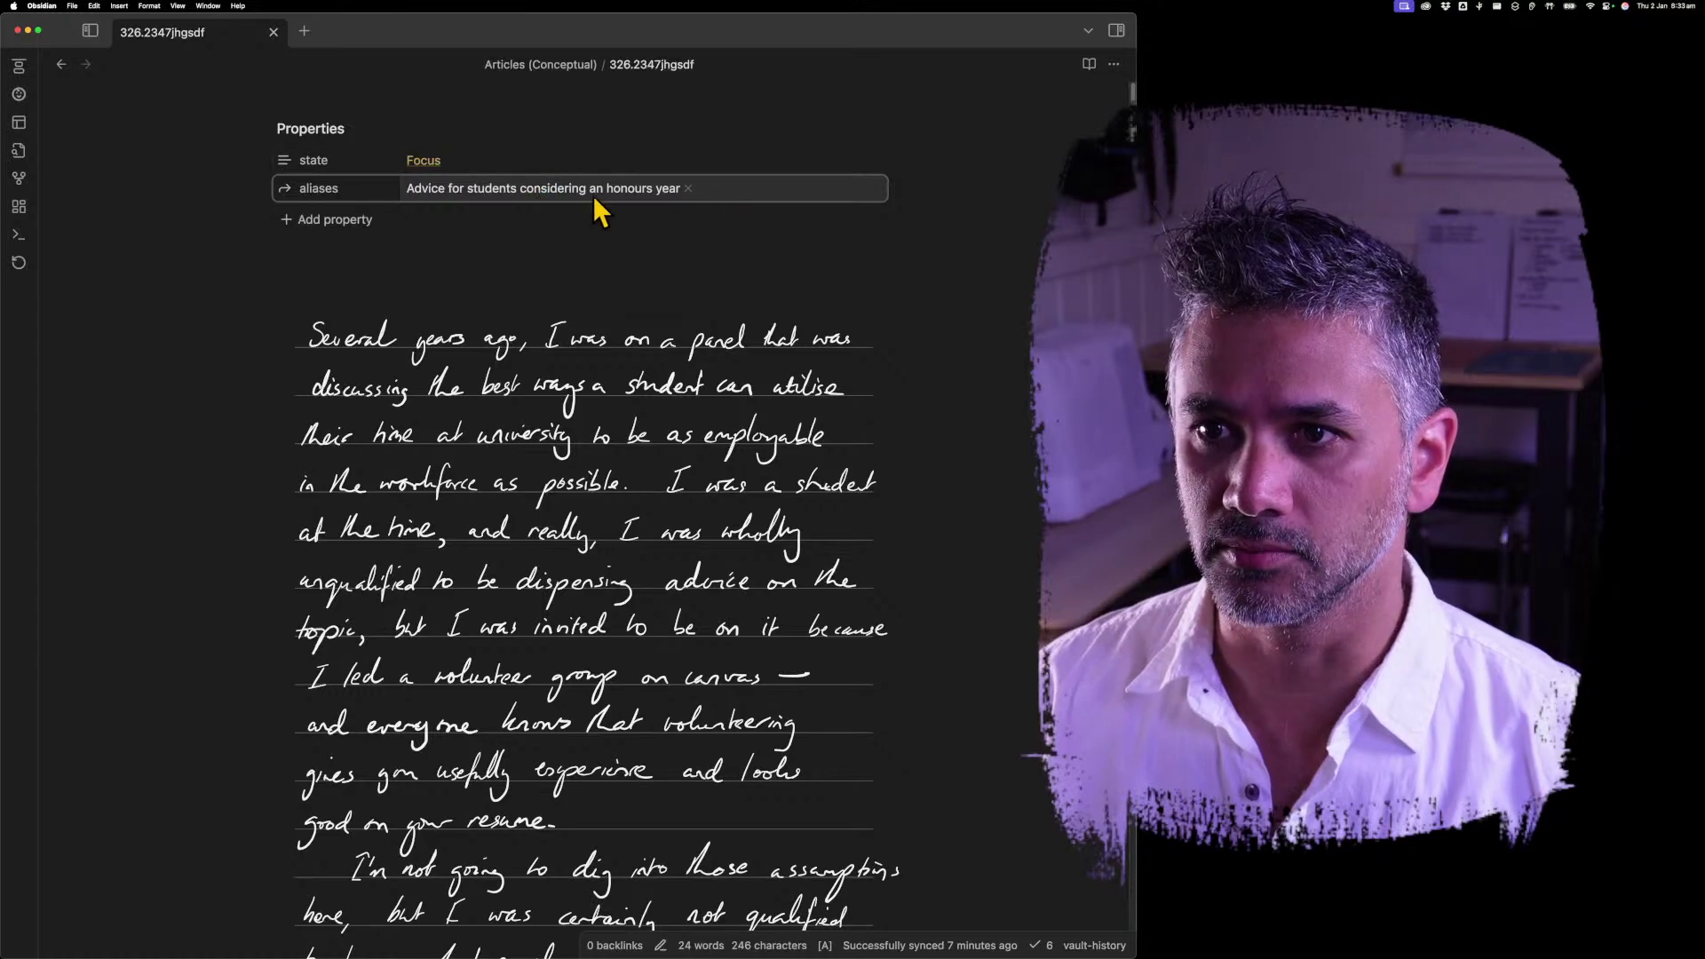
{"action": "type", "text": "Another Name"}
{"action": "key", "text": "Return"}
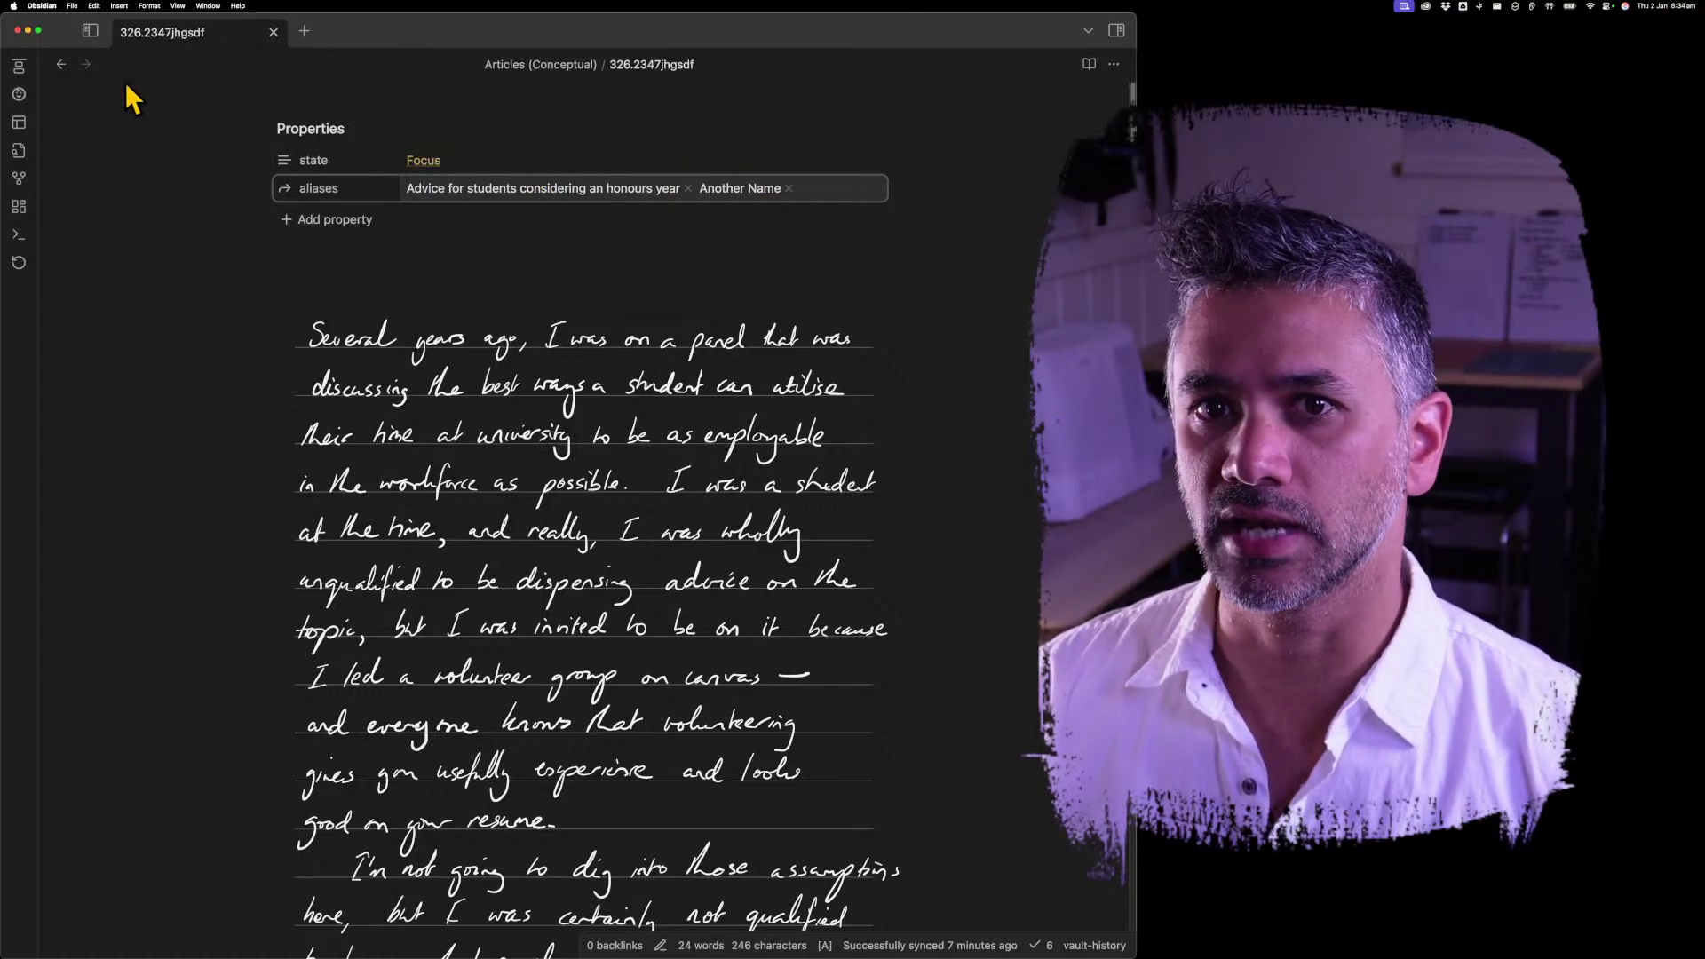
{"action": "left_click", "coordinate": [62, 65]}
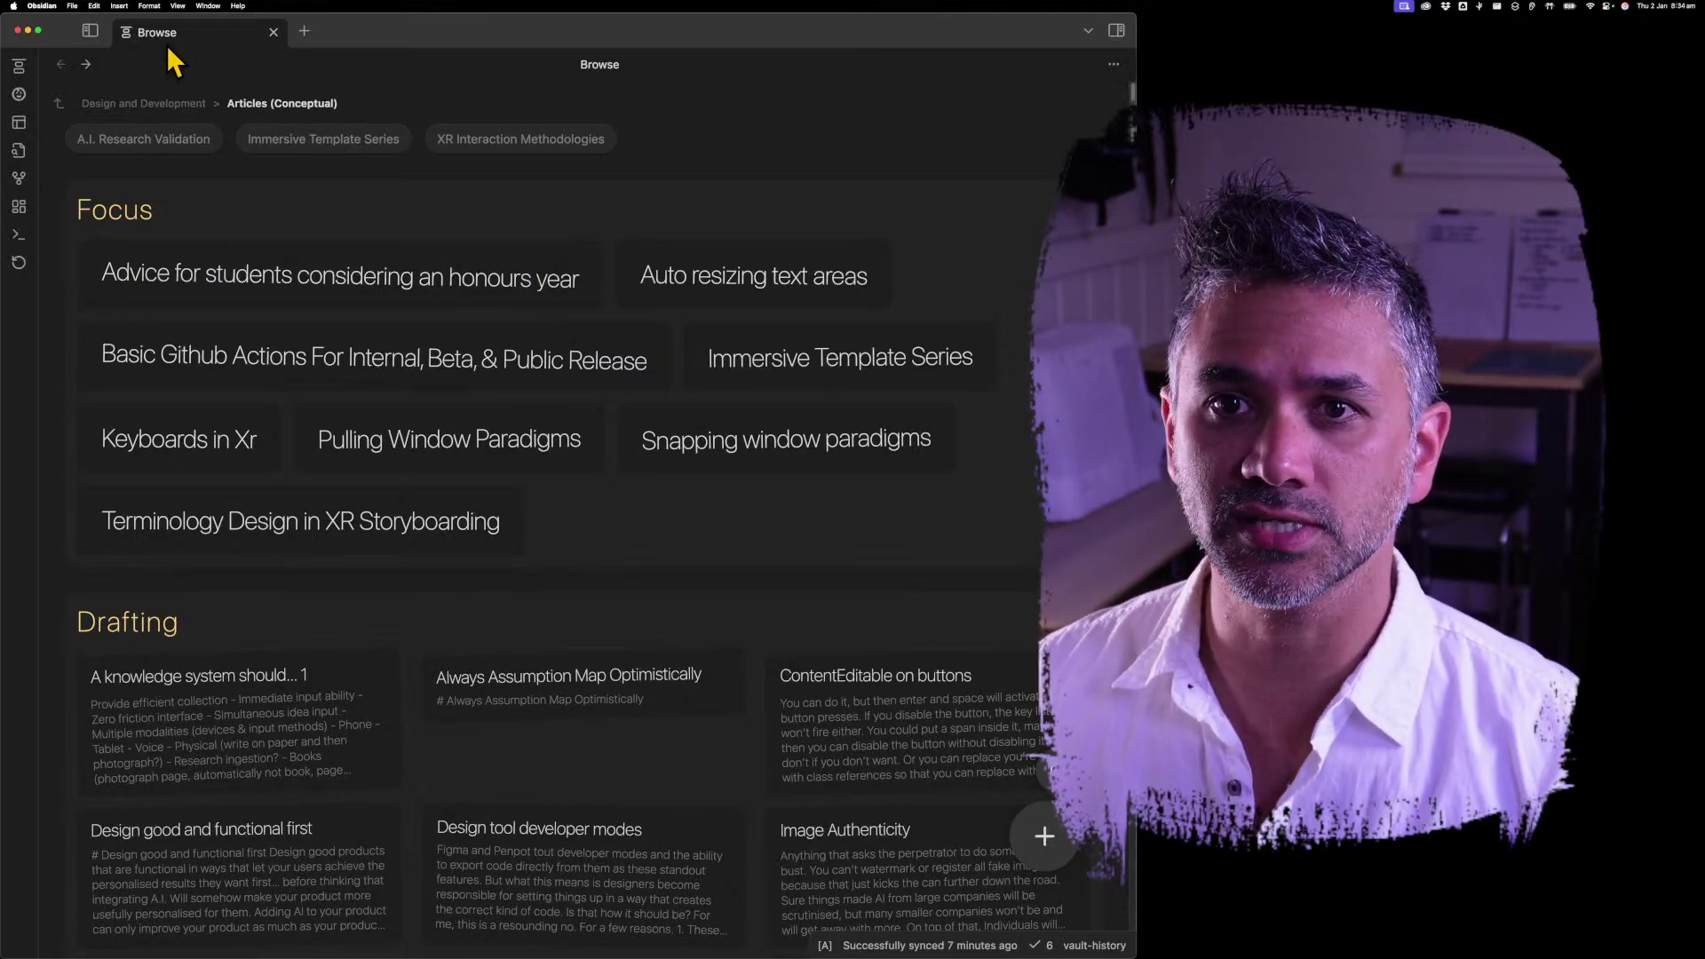
Return to Browse and reopen the 'Advice for students considering an honours year' card under Focus.
{"action": "left_click", "coordinate": [83, 71]}
{"action": "key", "text": "super+alt+Left"}
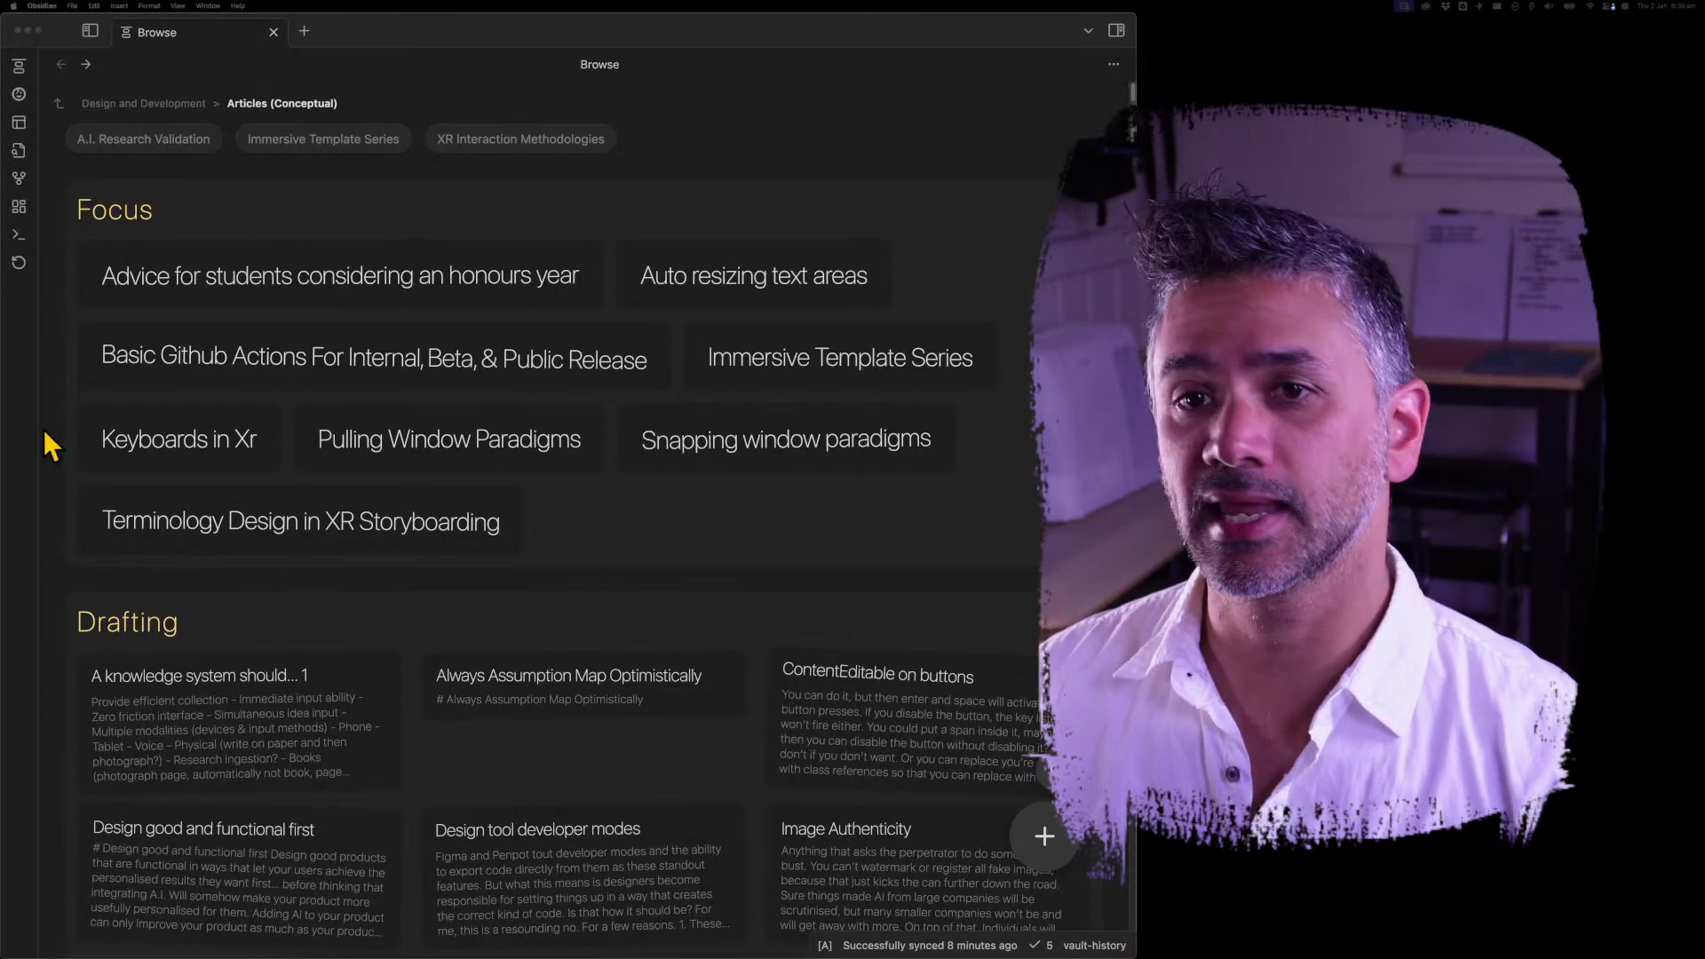
{"action": "left_click", "coordinate": [823, 159]}
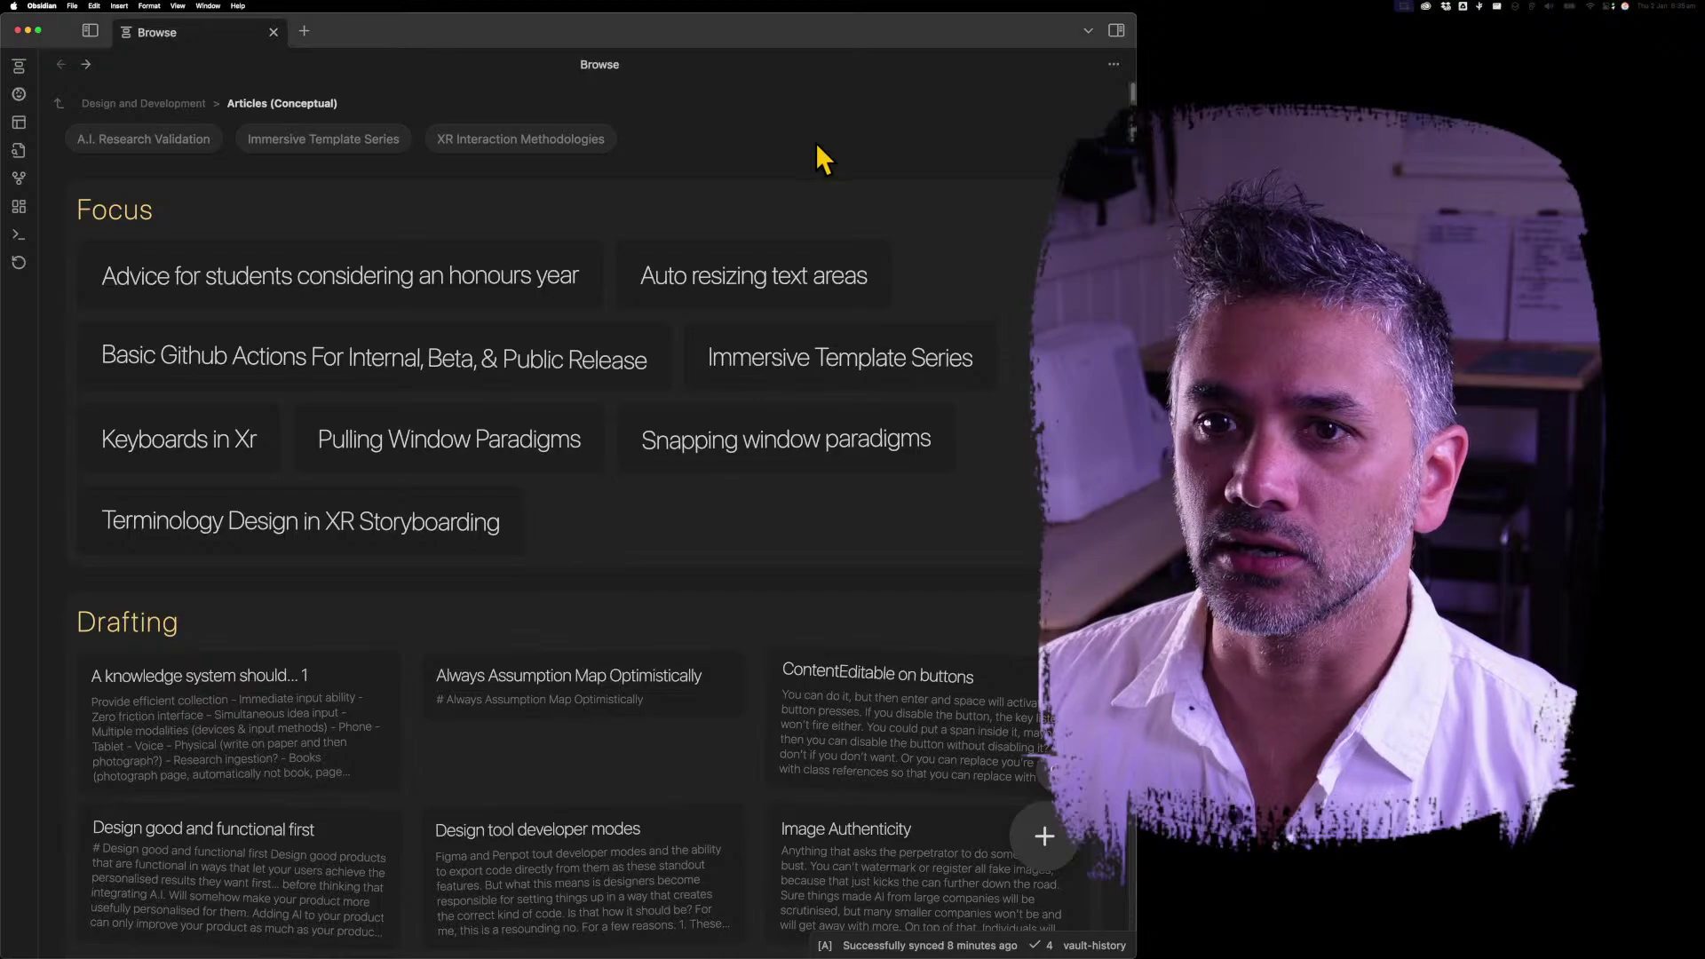
{"action": "left_click", "coordinate": [407, 290]}
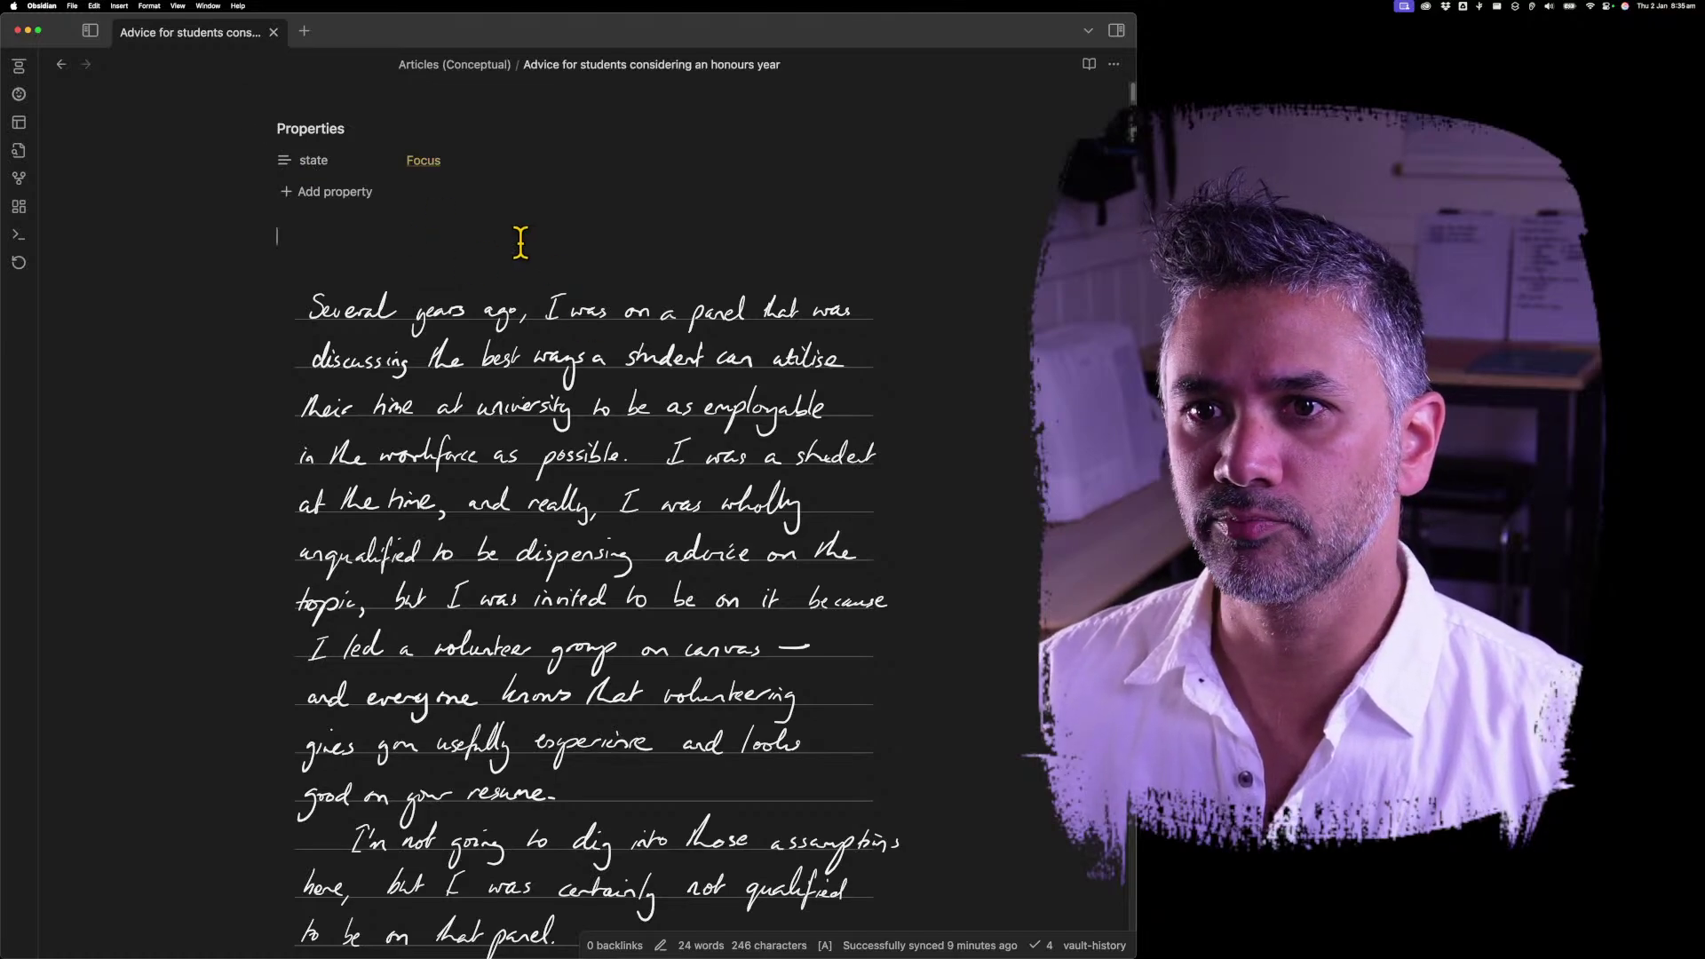
Leave the state value as [[Focus]] and show the file tree beside the note.
{"action": "left_click", "coordinate": [489, 160]}
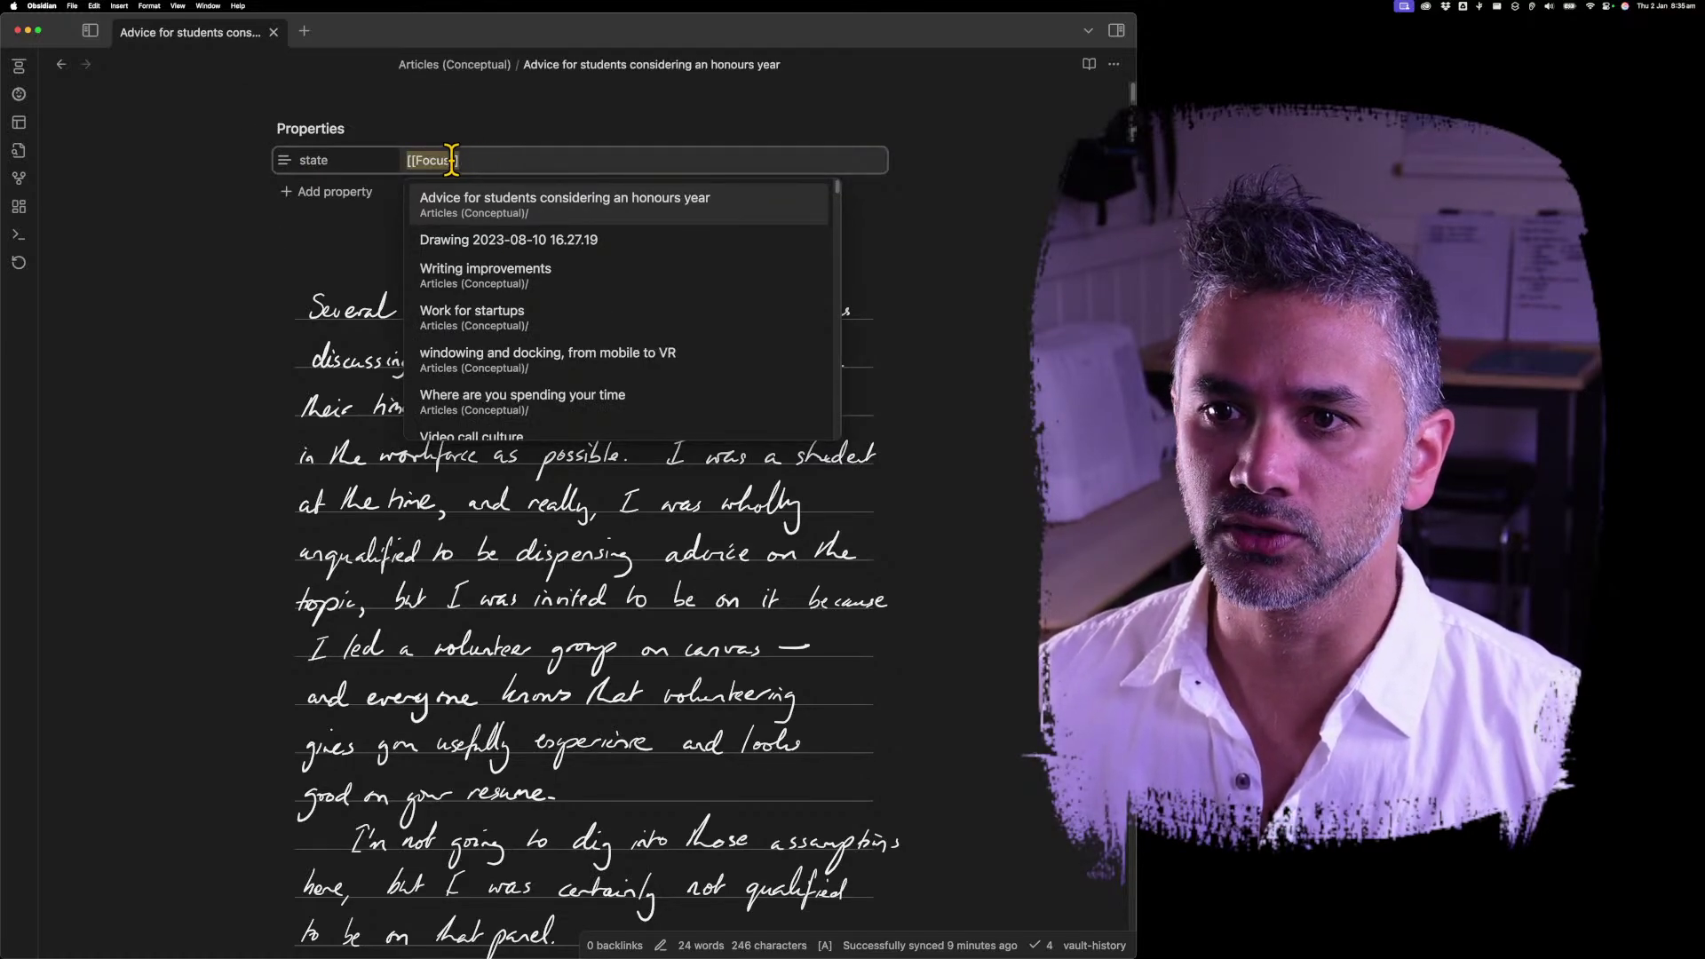
{"action": "left_click", "coordinate": [490, 161]}
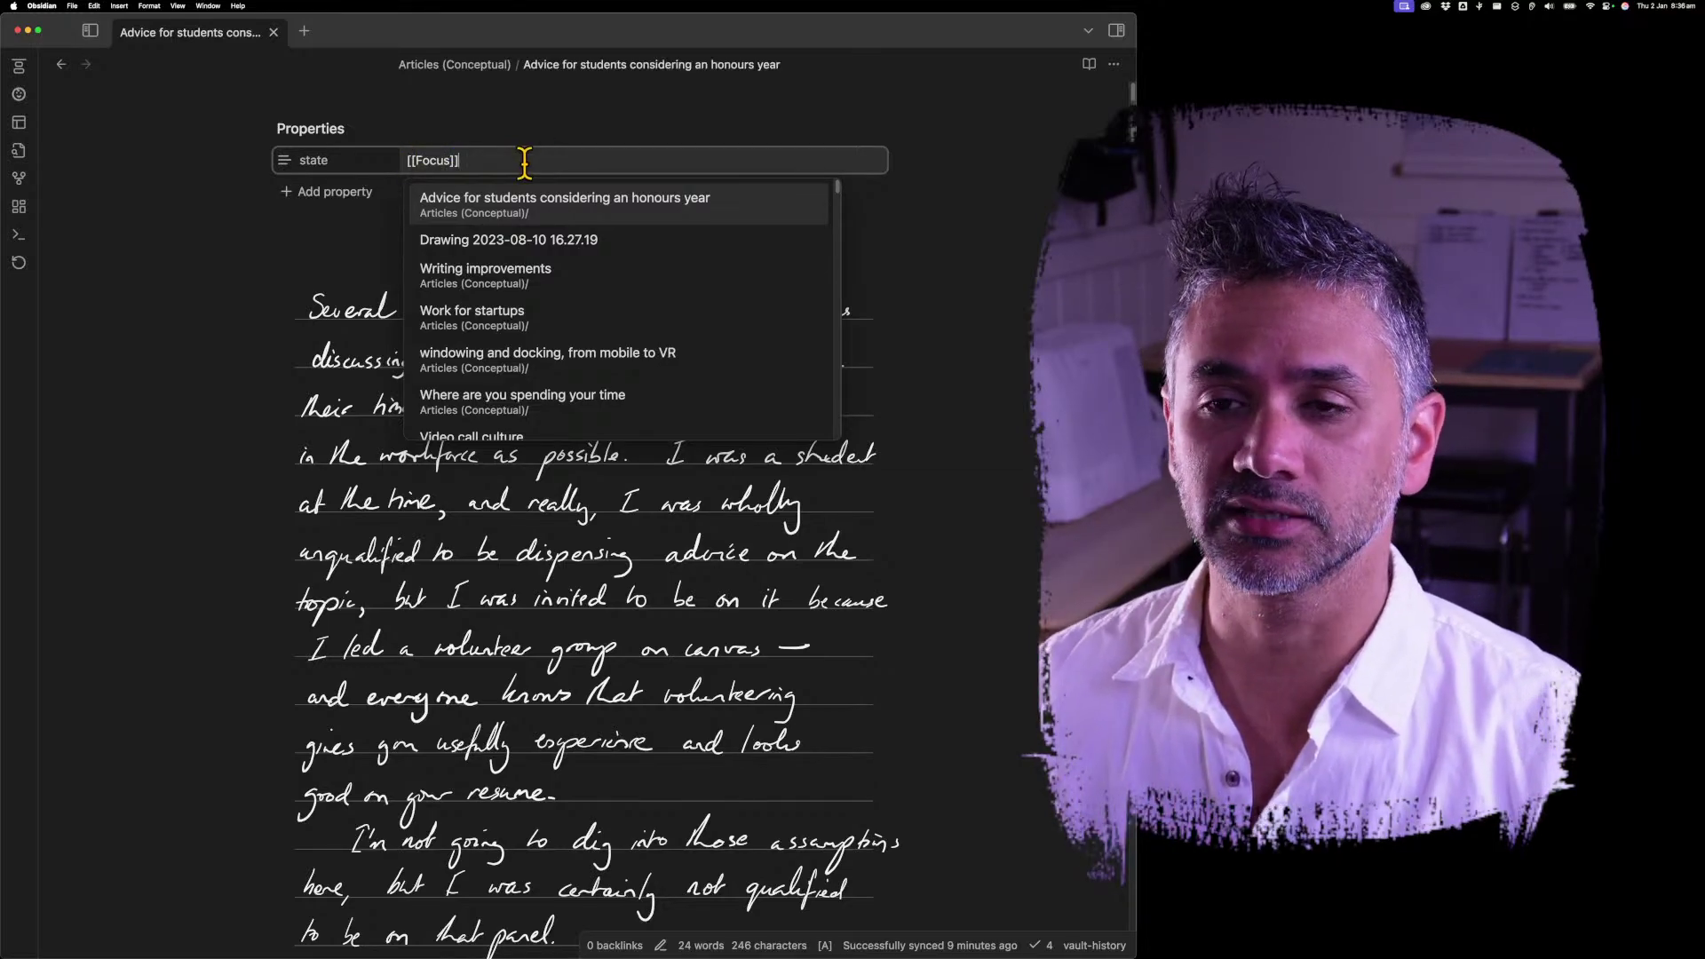
{"action": "key", "text": "Escape"}
{"action": "left_click", "coordinate": [432, 286]}
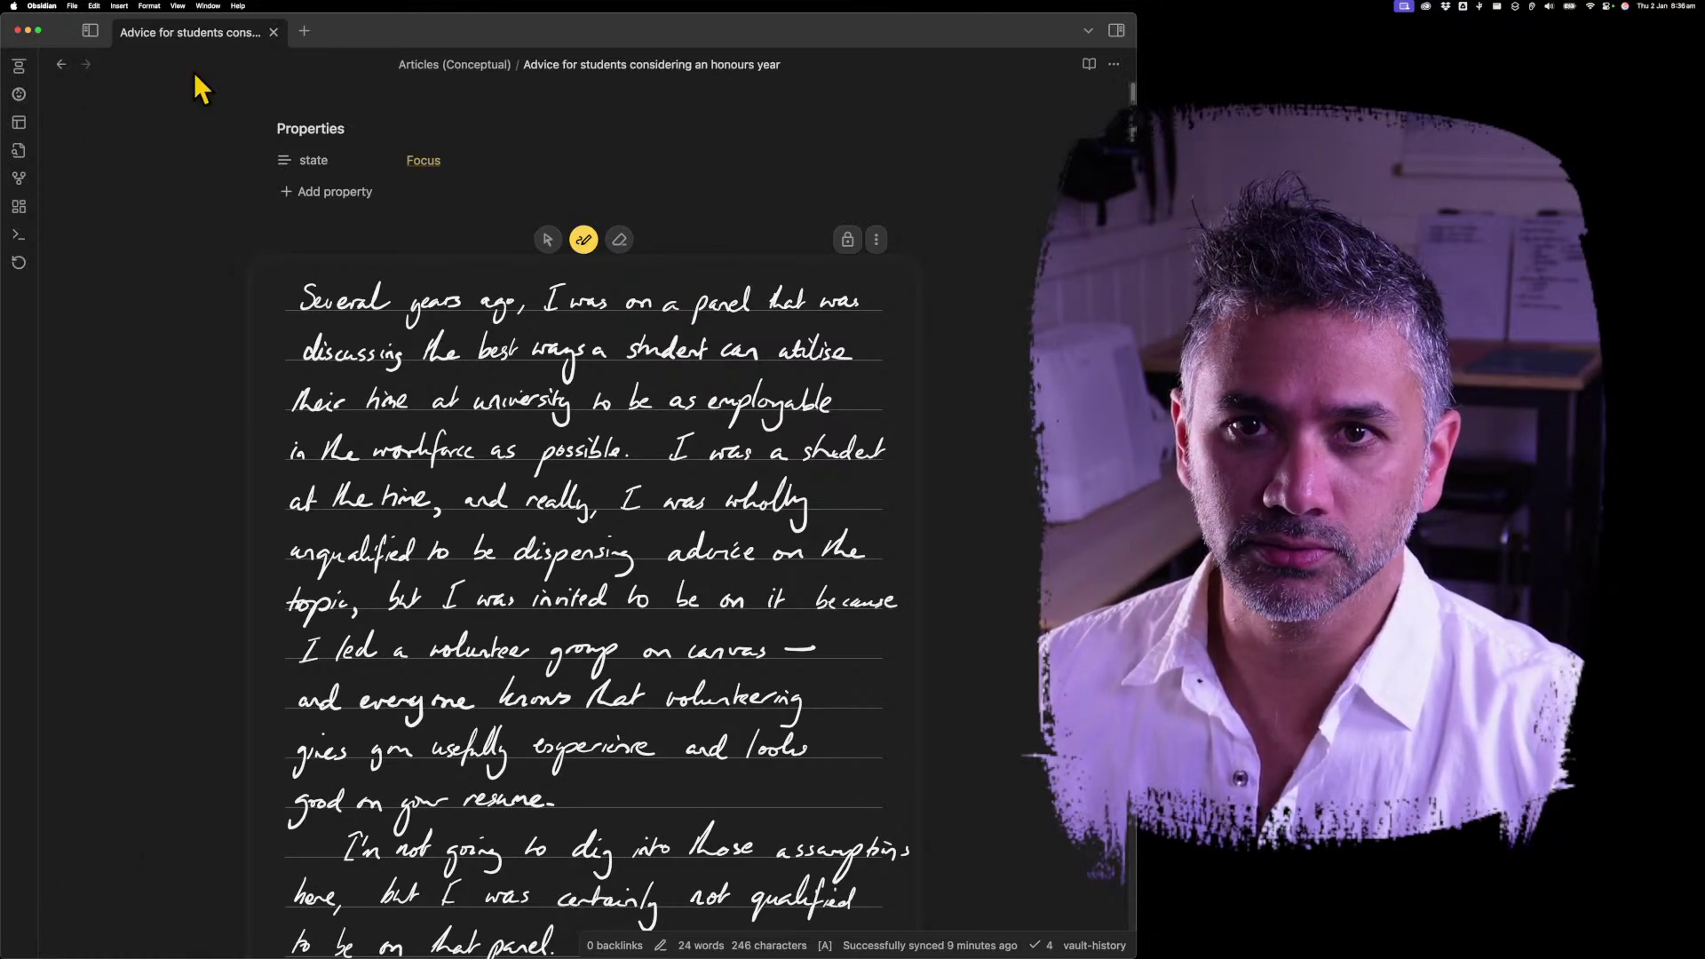
{"action": "left_click", "coordinate": [89, 31]}
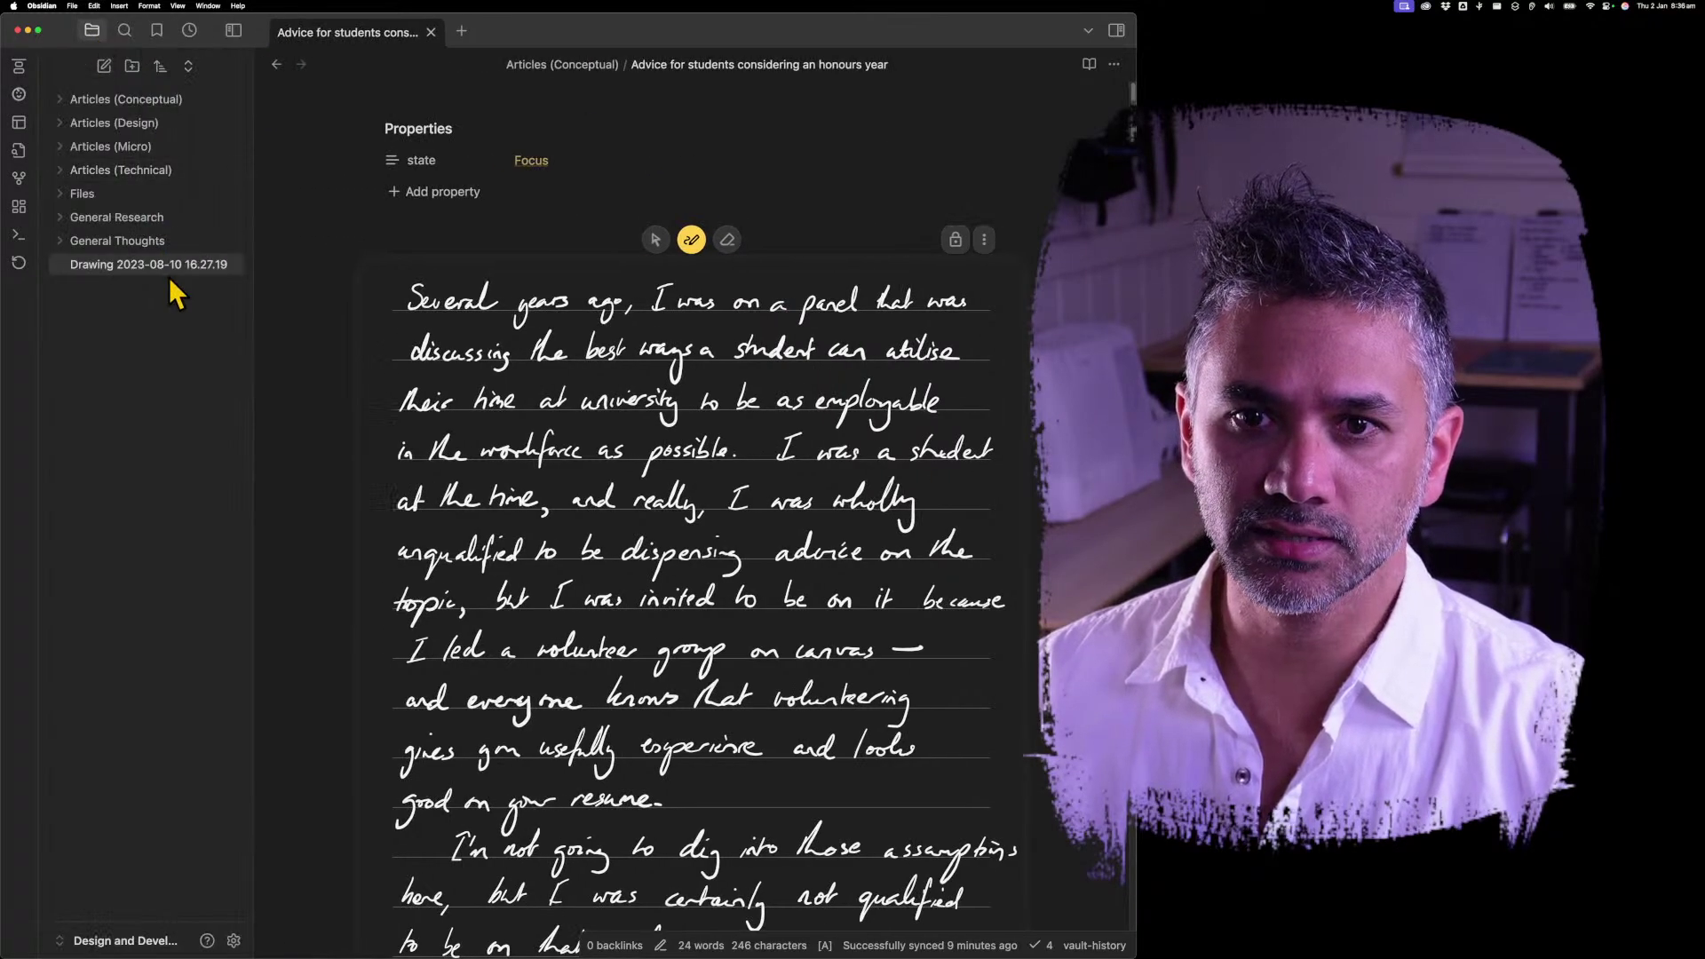
Open Settings on the Project Browser plugin options page.
{"action": "left_click", "coordinate": [234, 941]}
{"action": "scroll", "coordinate": [199, 736], "scroll_direction": "down", "scroll_amount": 1}
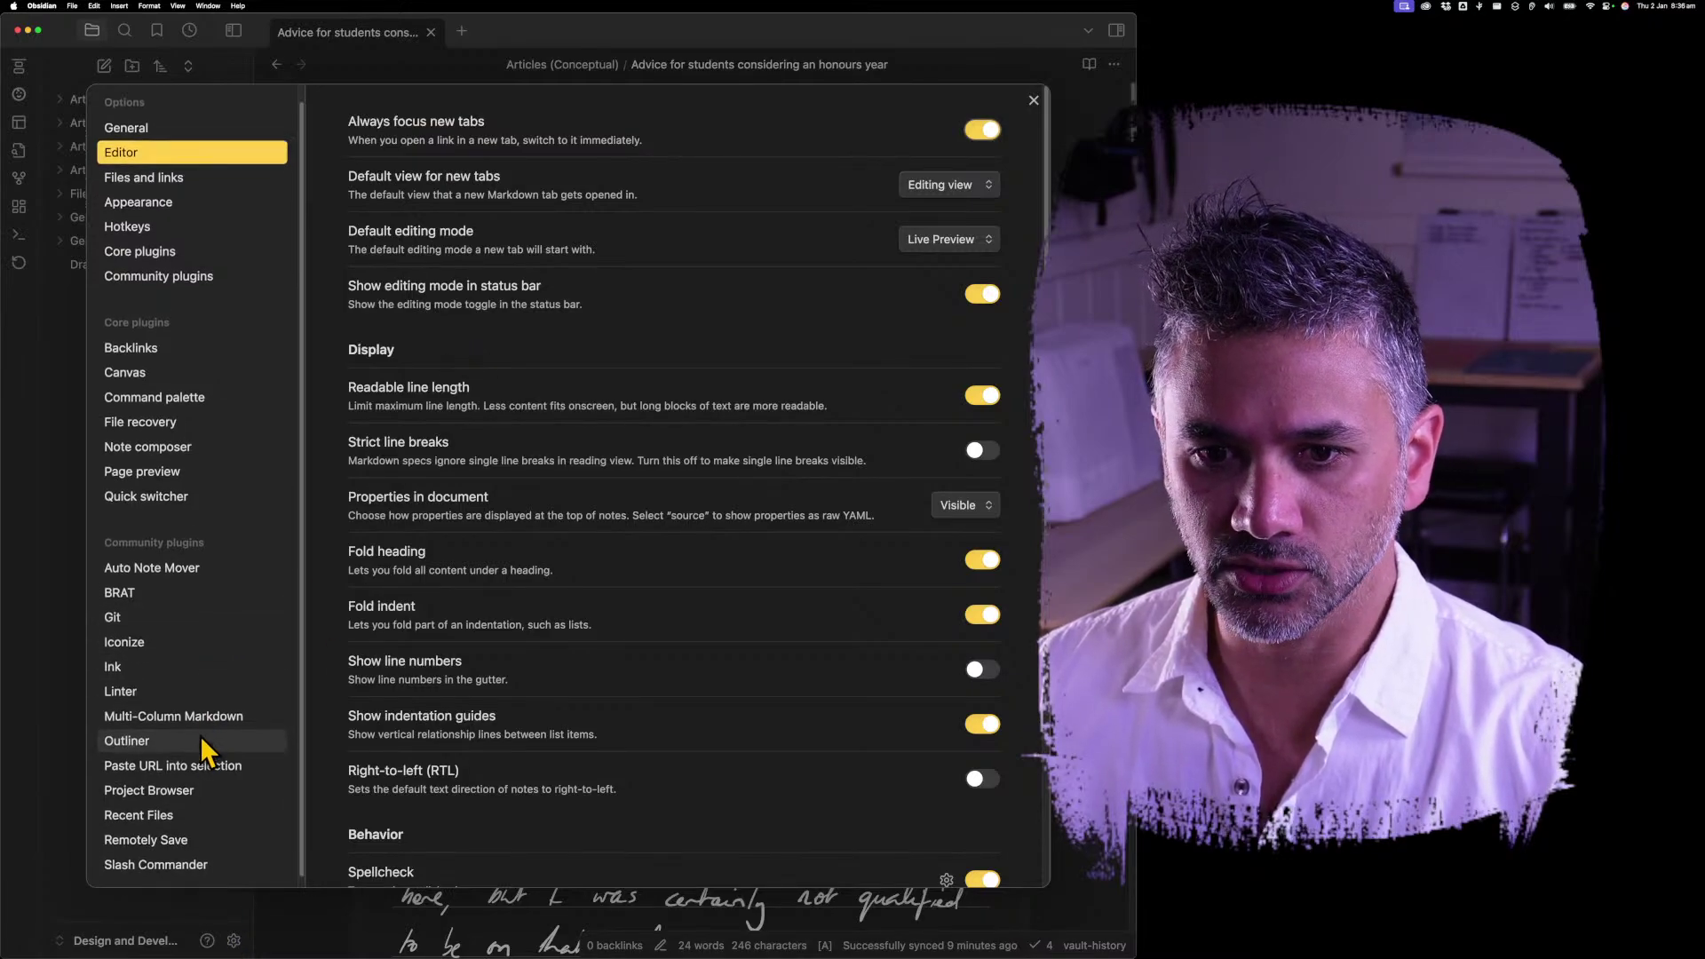
{"action": "left_click", "coordinate": [171, 793]}
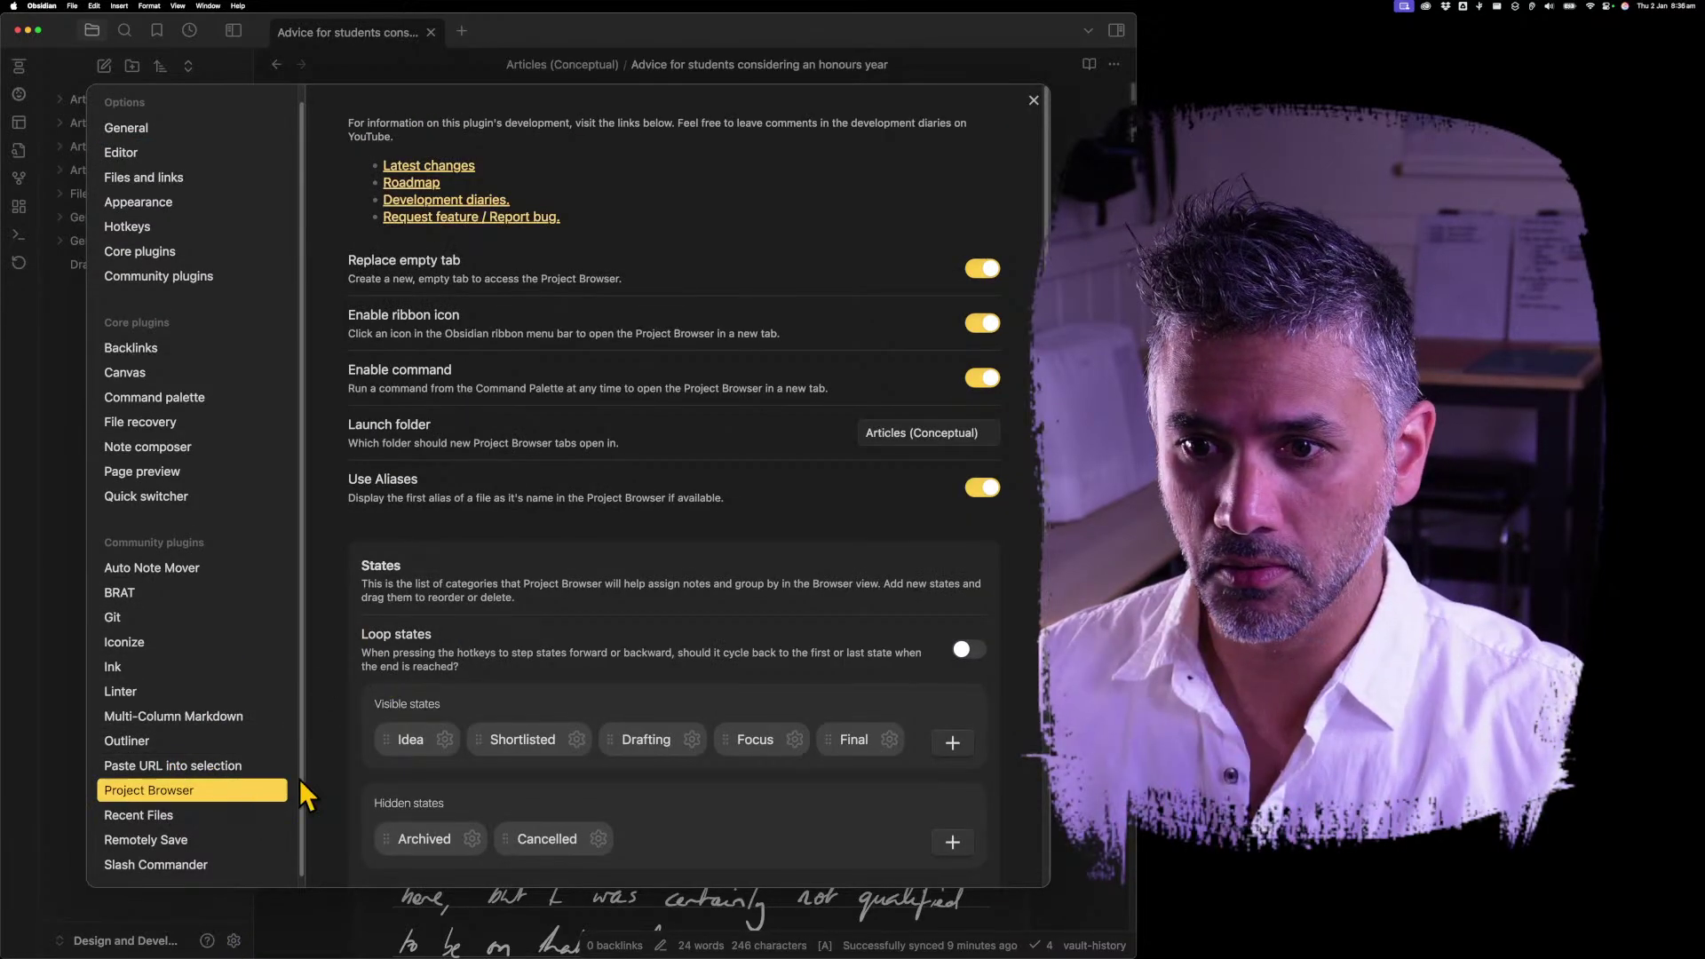
{"action": "scroll", "coordinate": [476, 217], "scroll_direction": "down", "scroll_amount": 5}
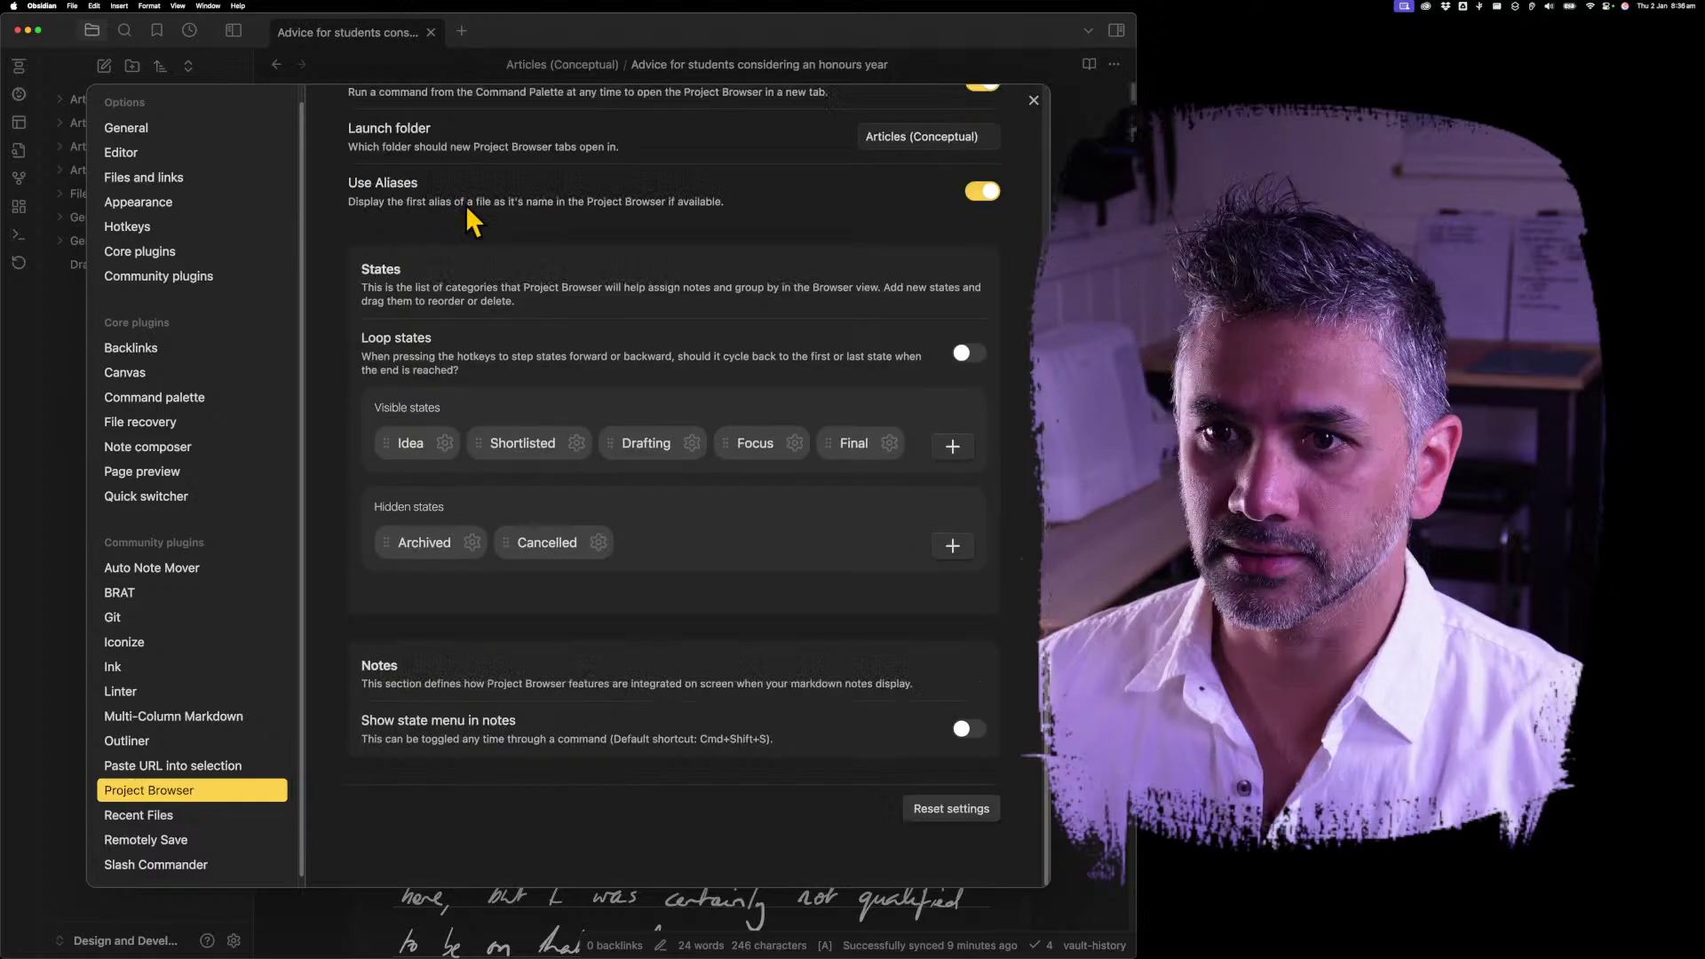
Edit the Idea state: retype its name as [[Idea] and keep Treat as link on.
{"action": "left_click", "coordinate": [445, 443]}
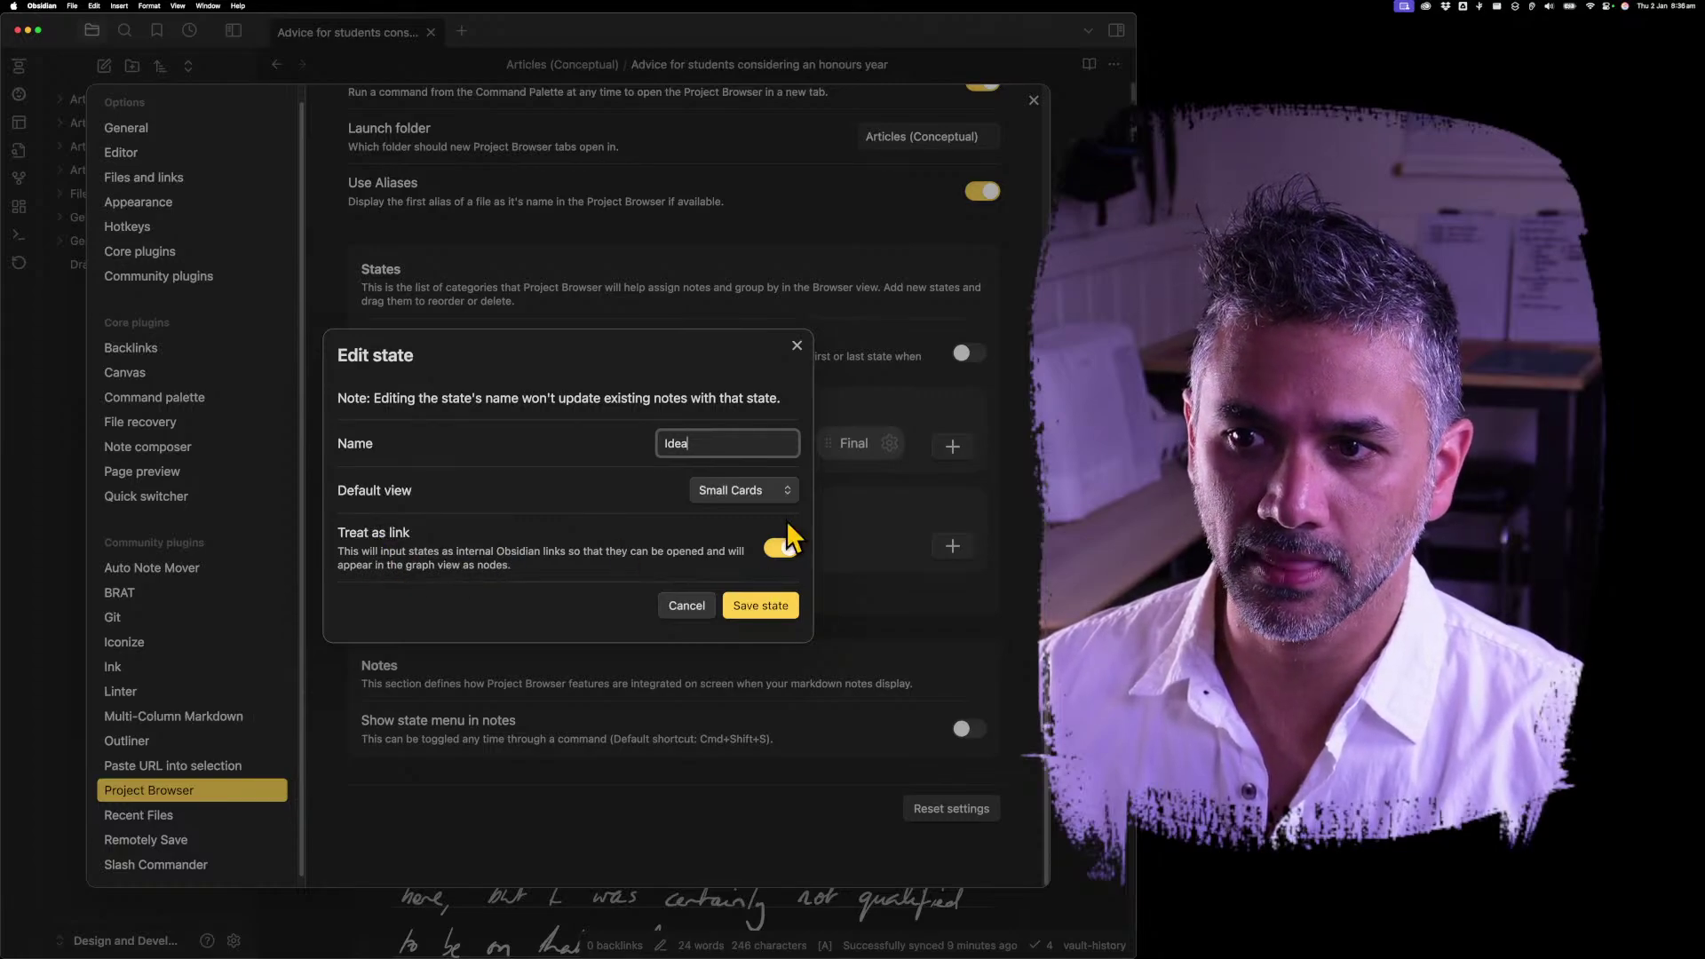
{"action": "left_click", "coordinate": [785, 550]}
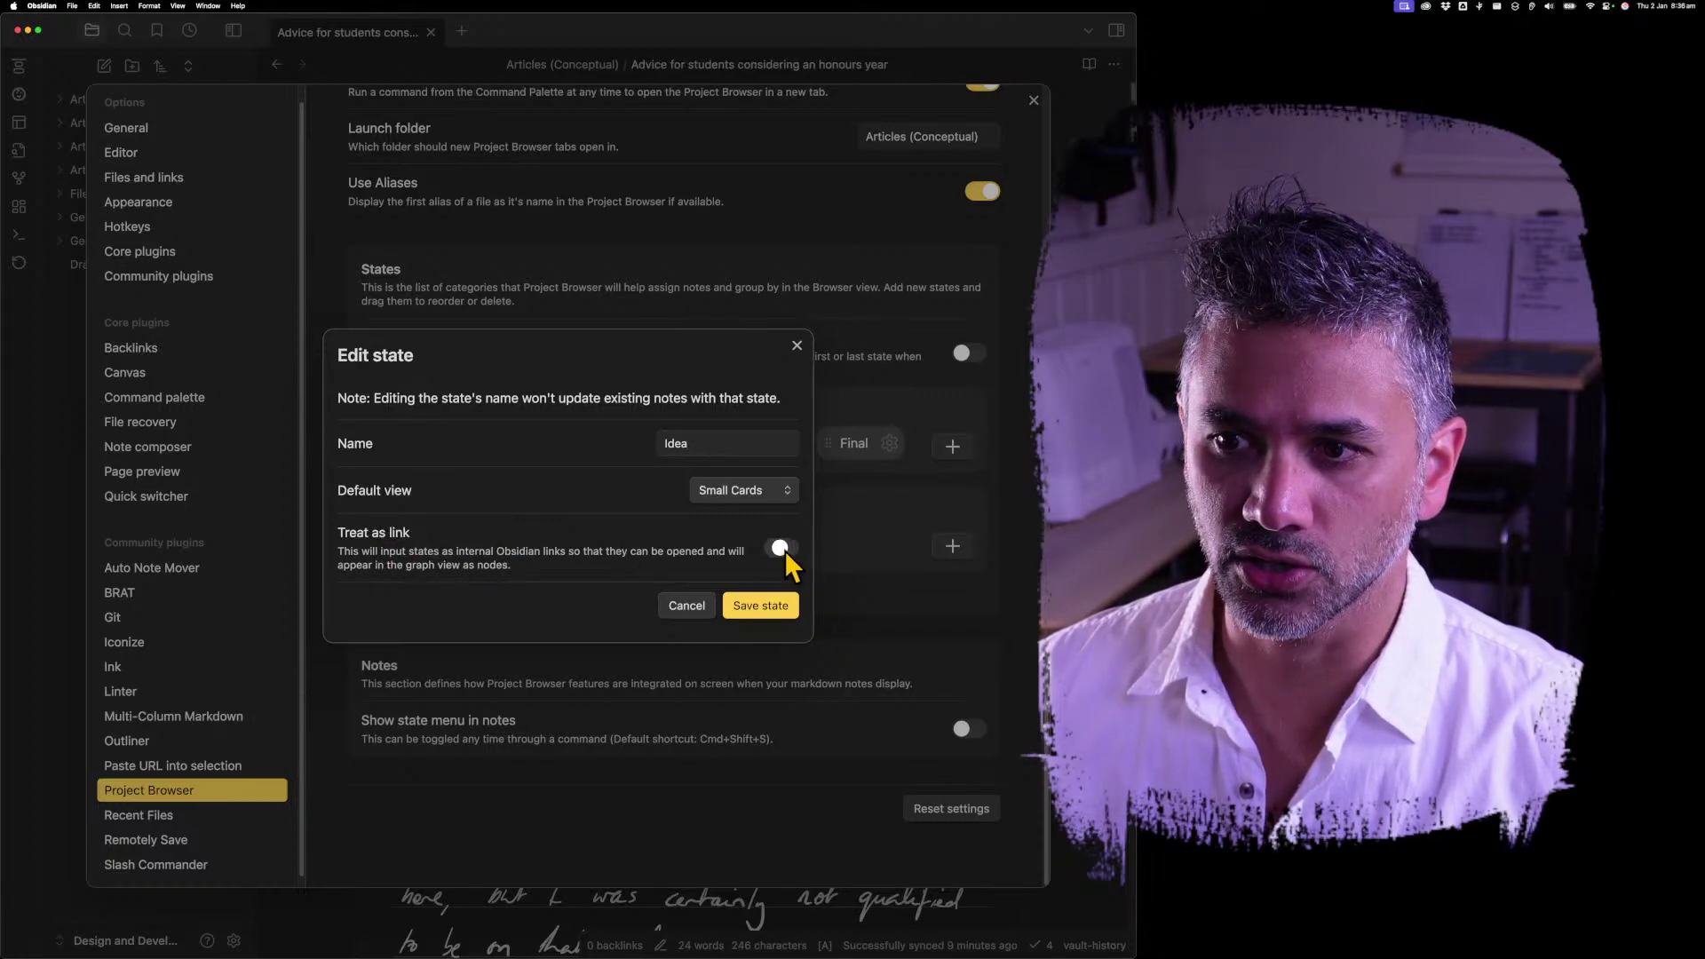
{"action": "left_click", "coordinate": [665, 443]}
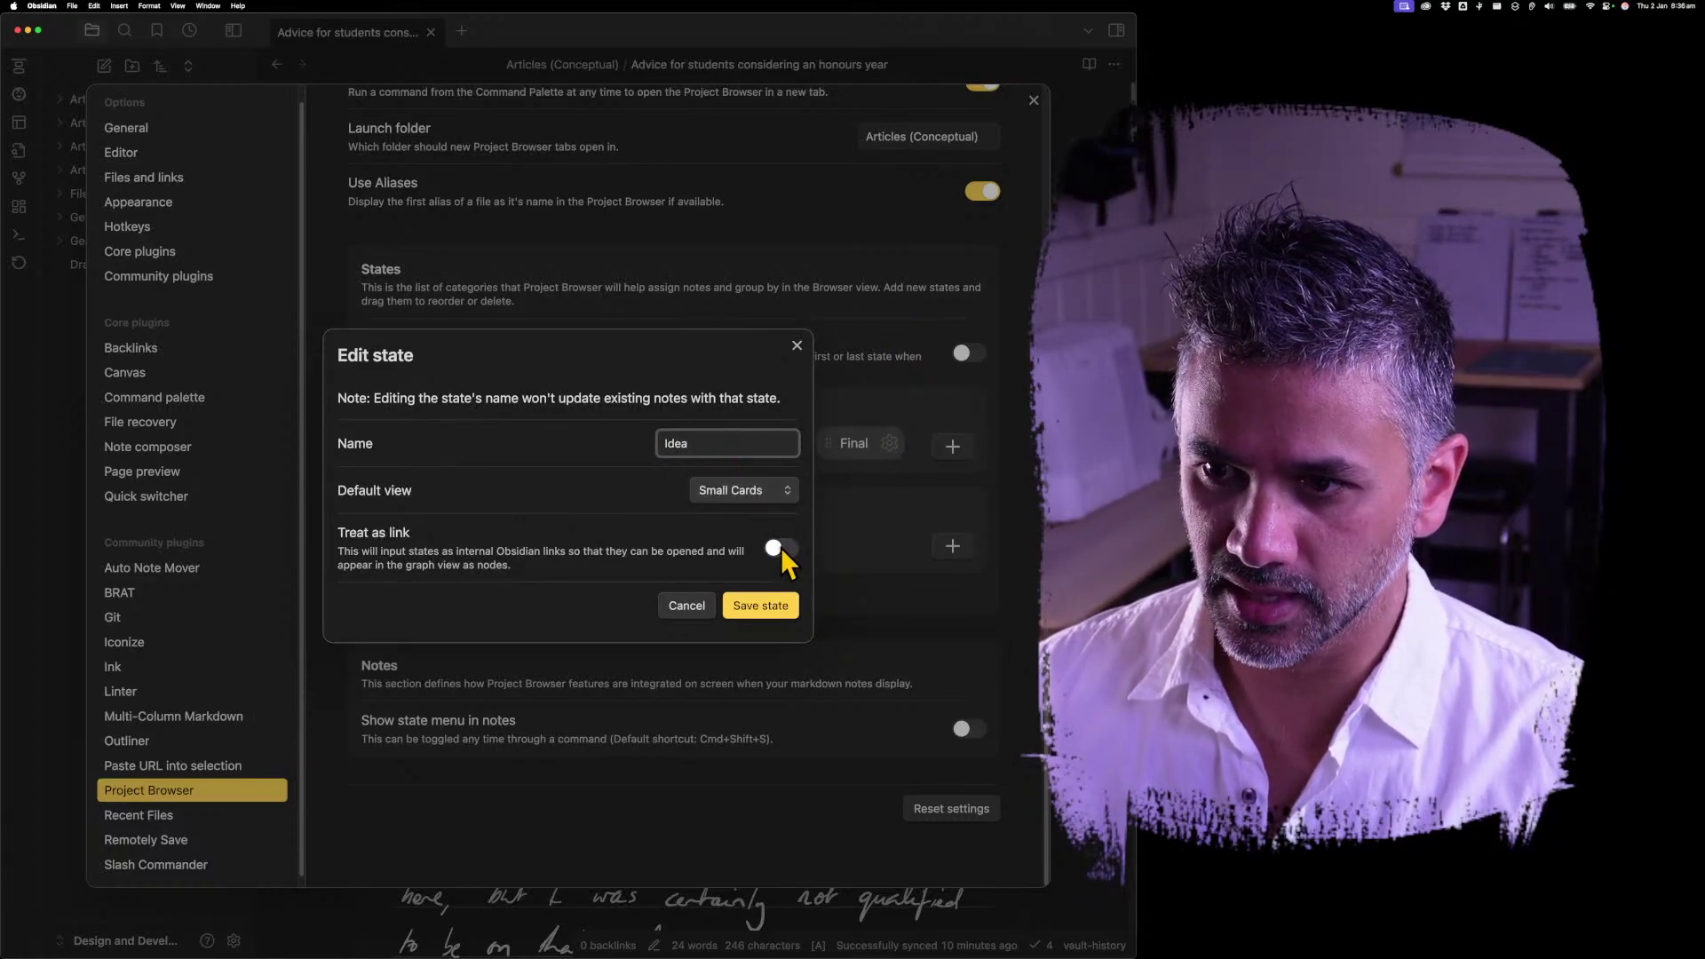
{"action": "left_click_drag", "start_coordinate": [716, 441], "coordinate": [508, 439]}
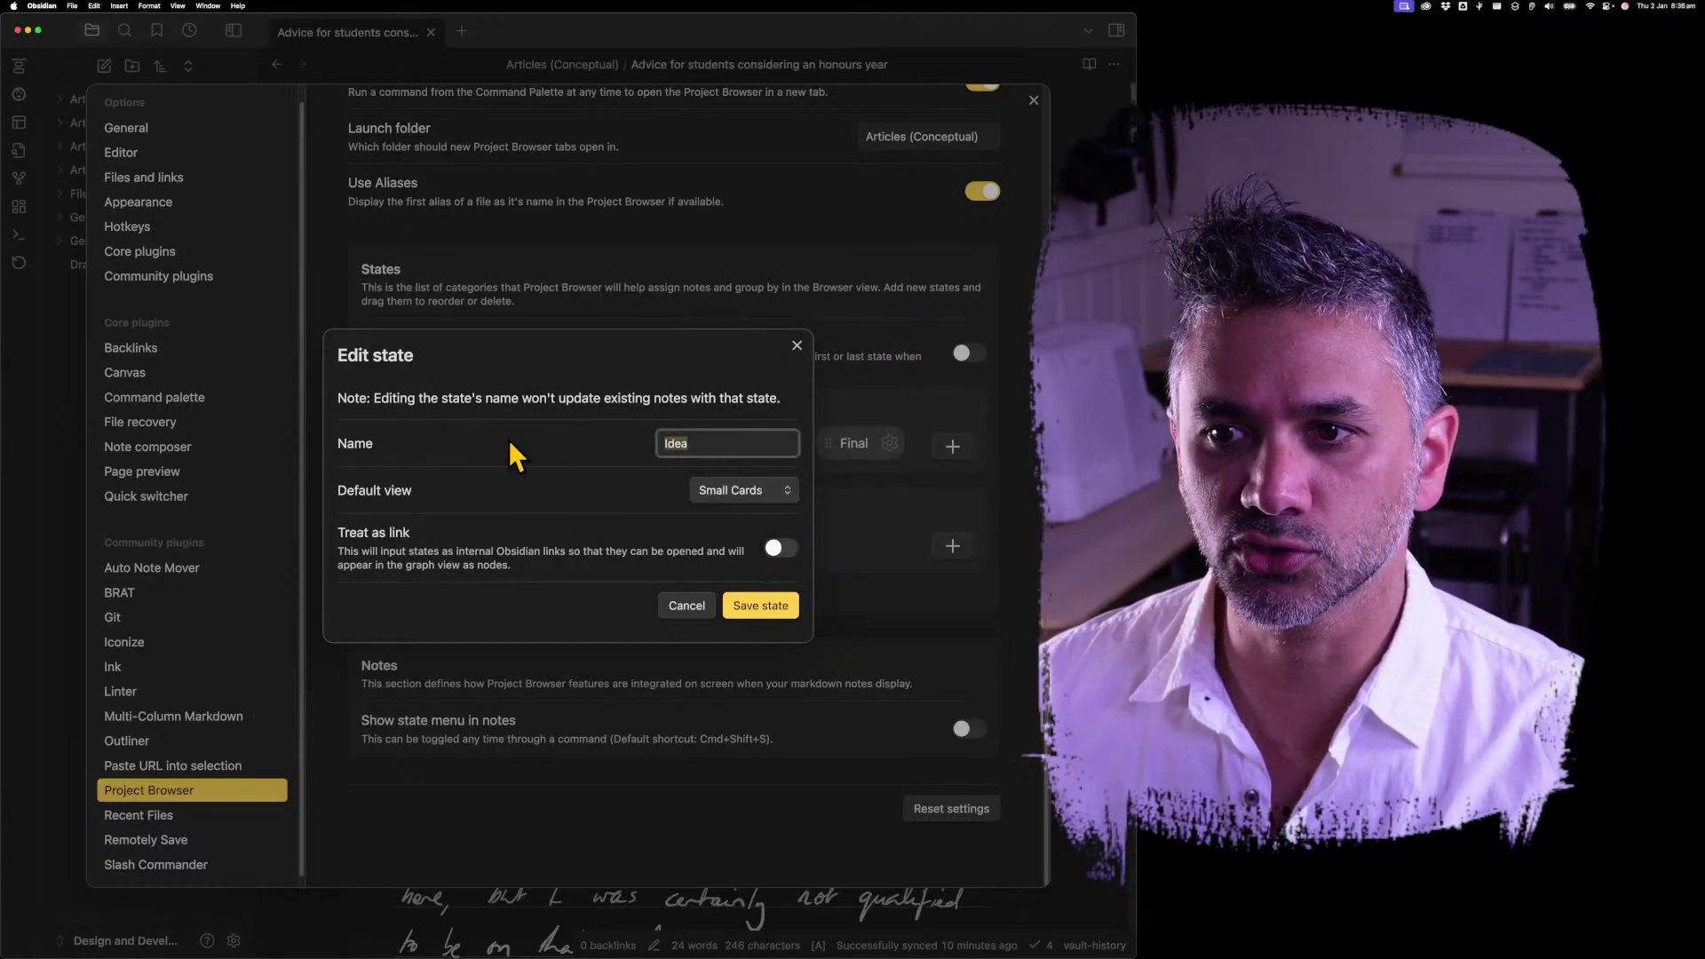
{"action": "type", "text": "[["}
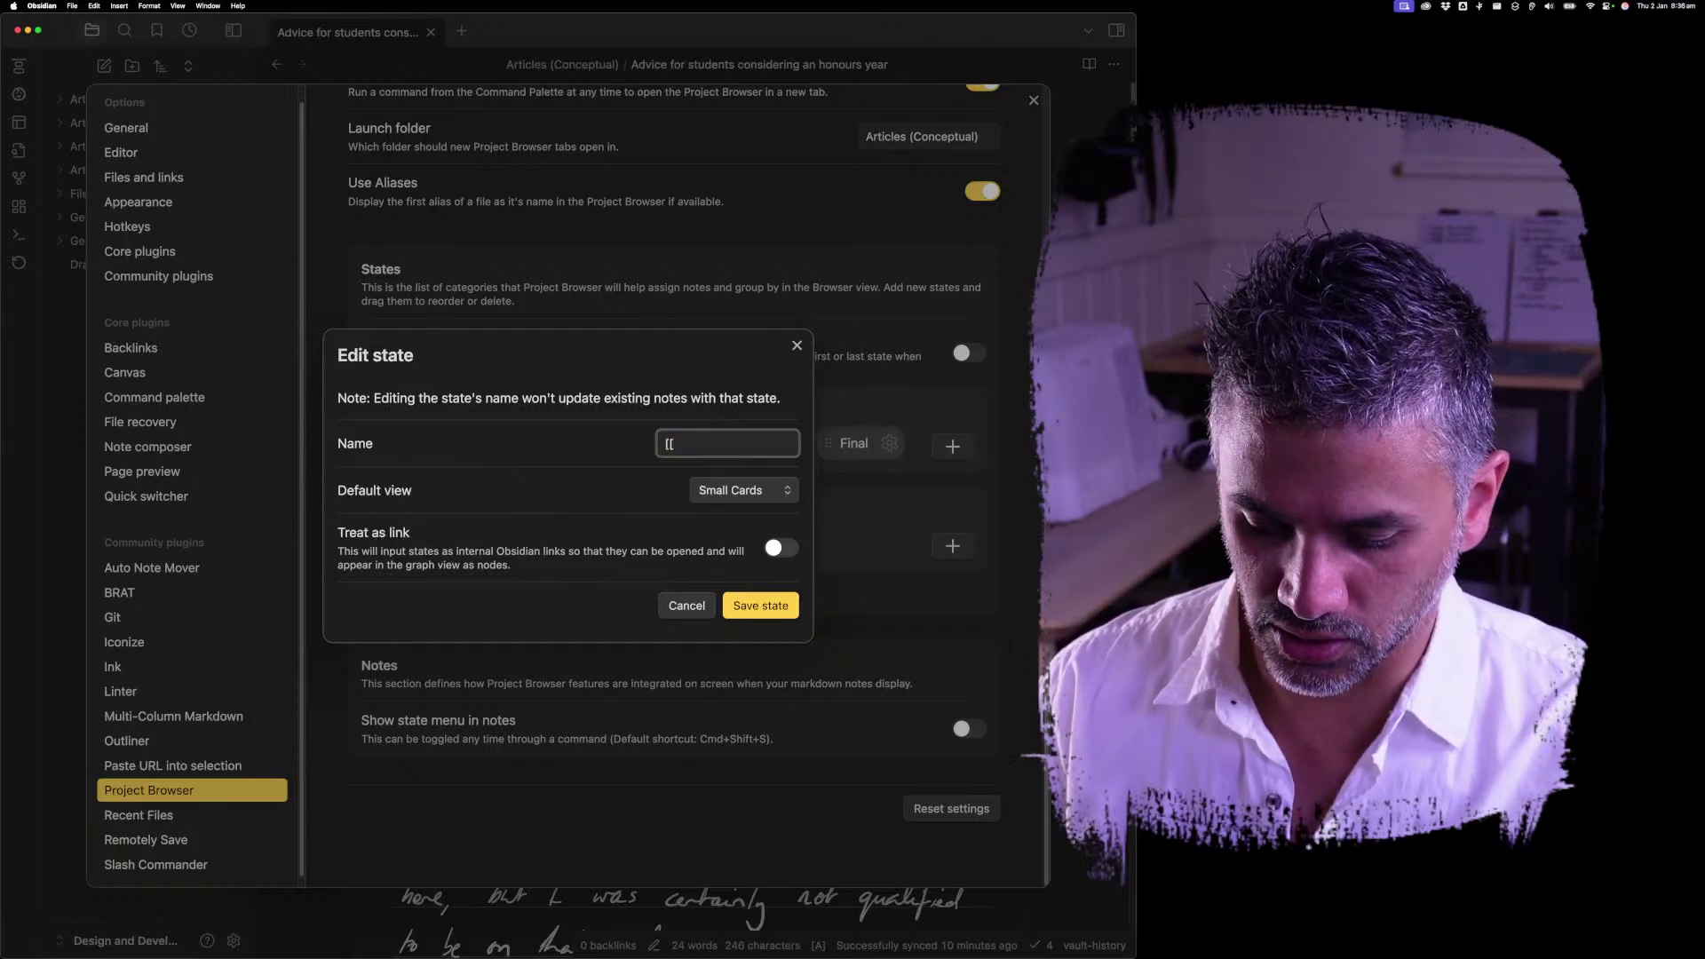
{"action": "type", "text": "Idea]"}
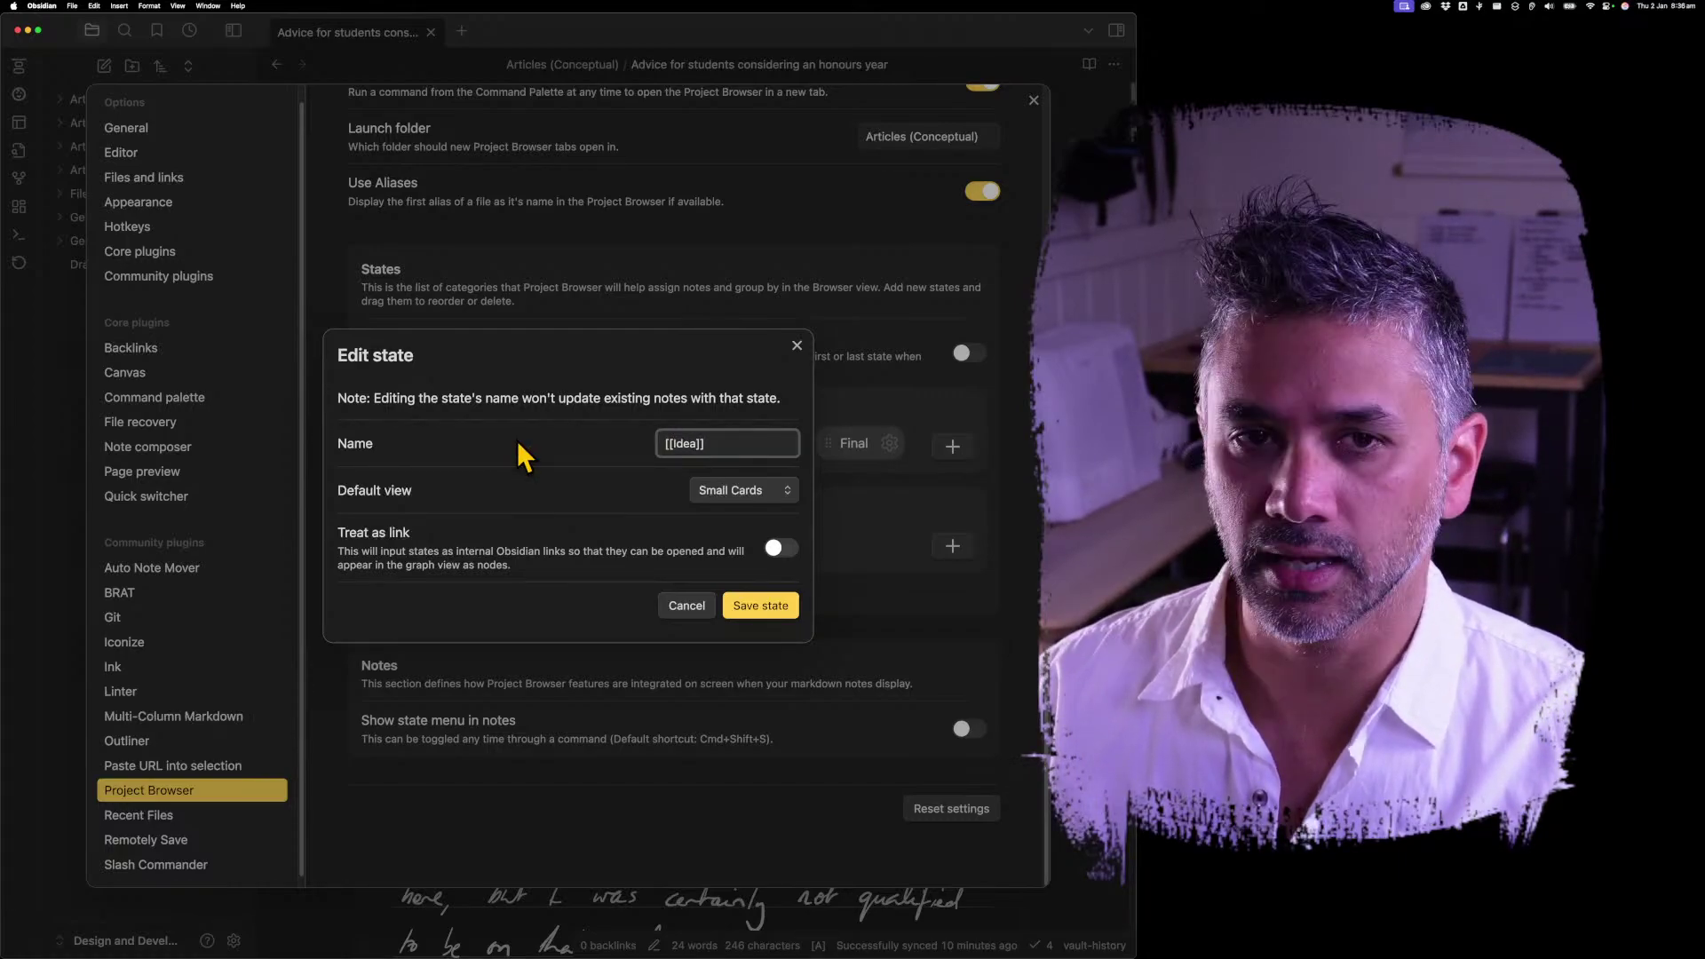
{"action": "left_click", "coordinate": [781, 548]}
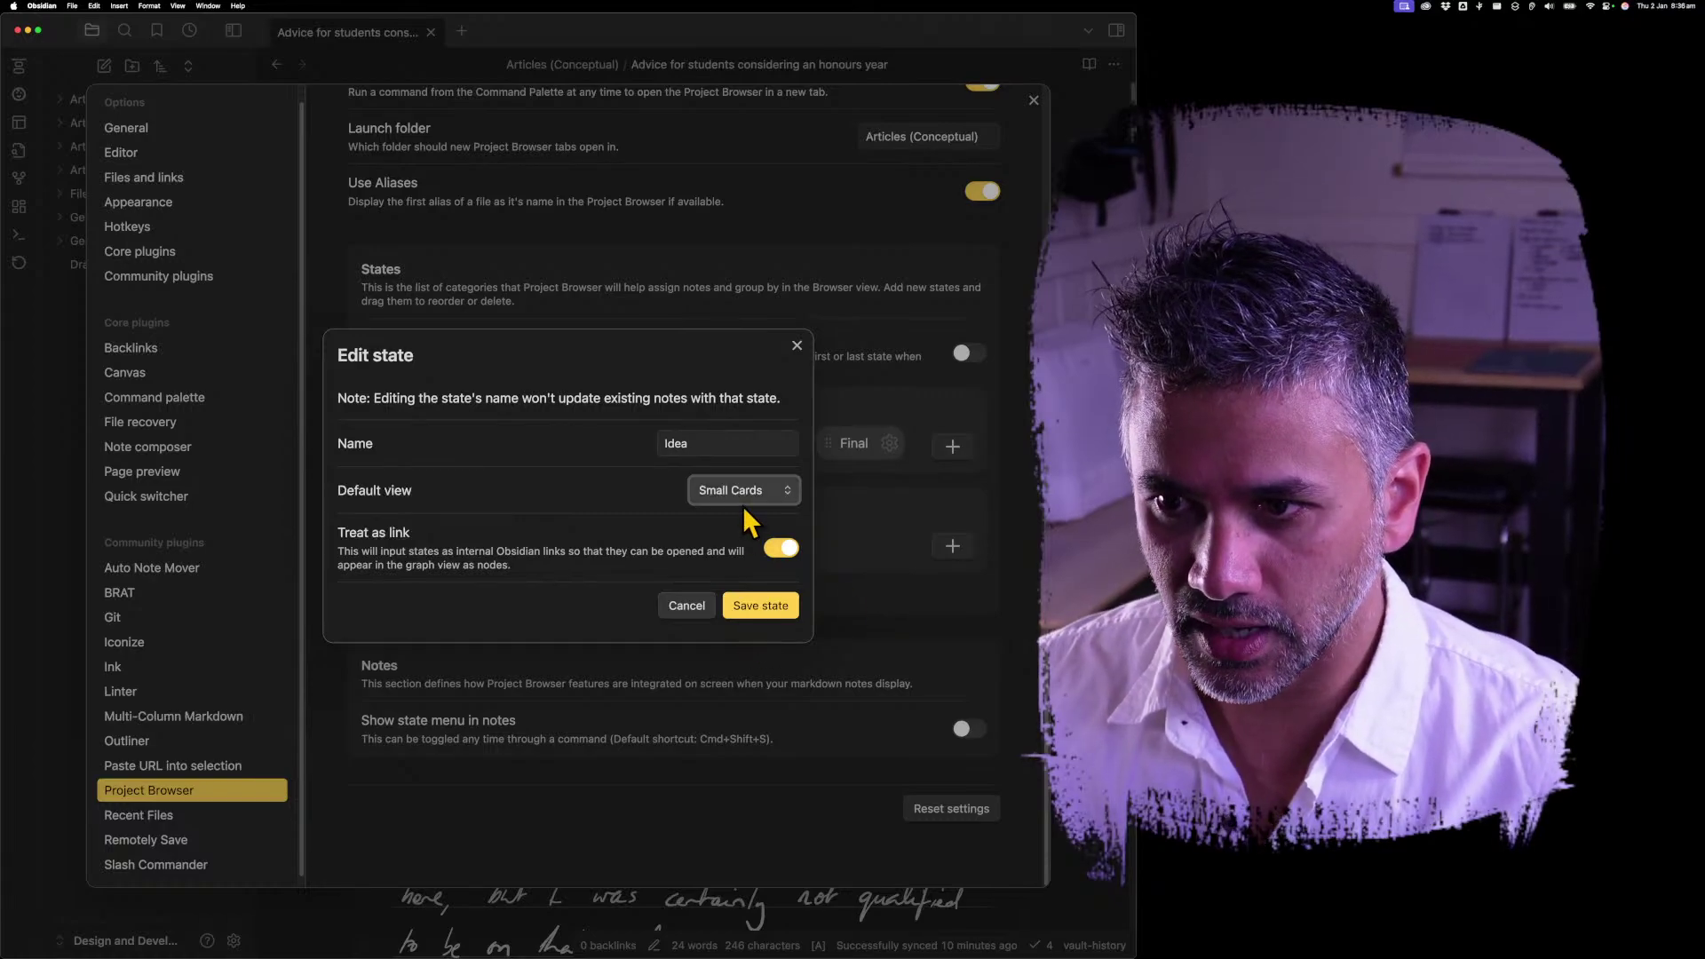
Save the Idea and Focus states as links and close Settings.
{"action": "left_click", "coordinate": [760, 605]}
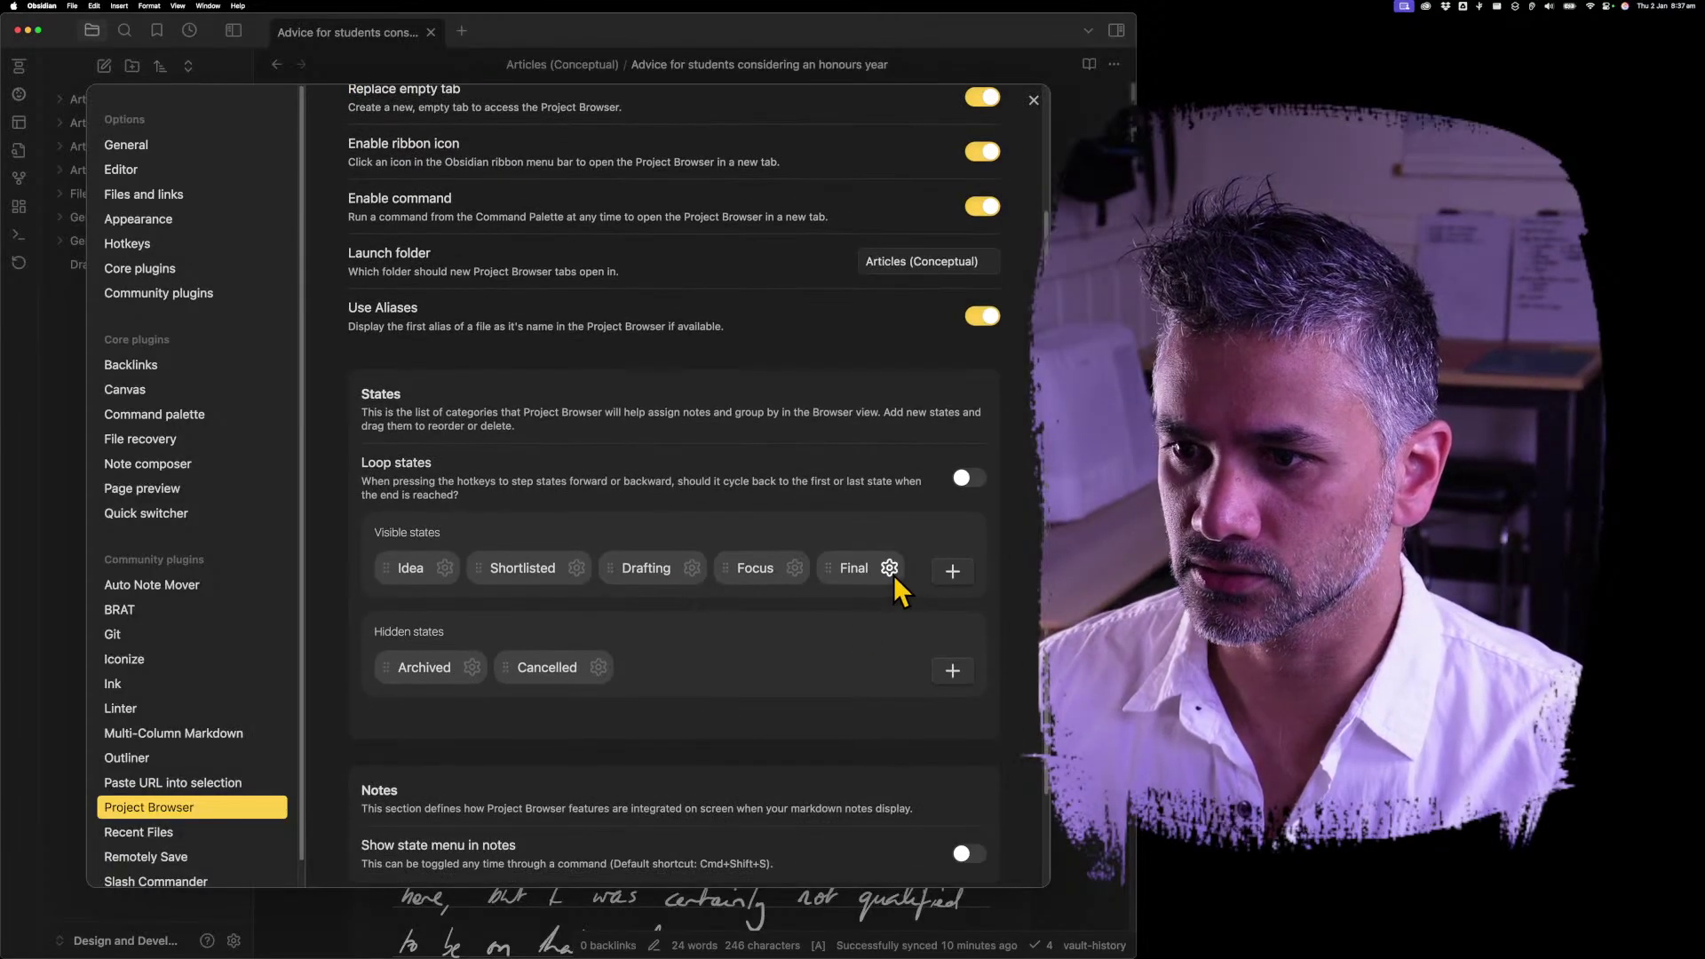
{"action": "left_click", "coordinate": [795, 567]}
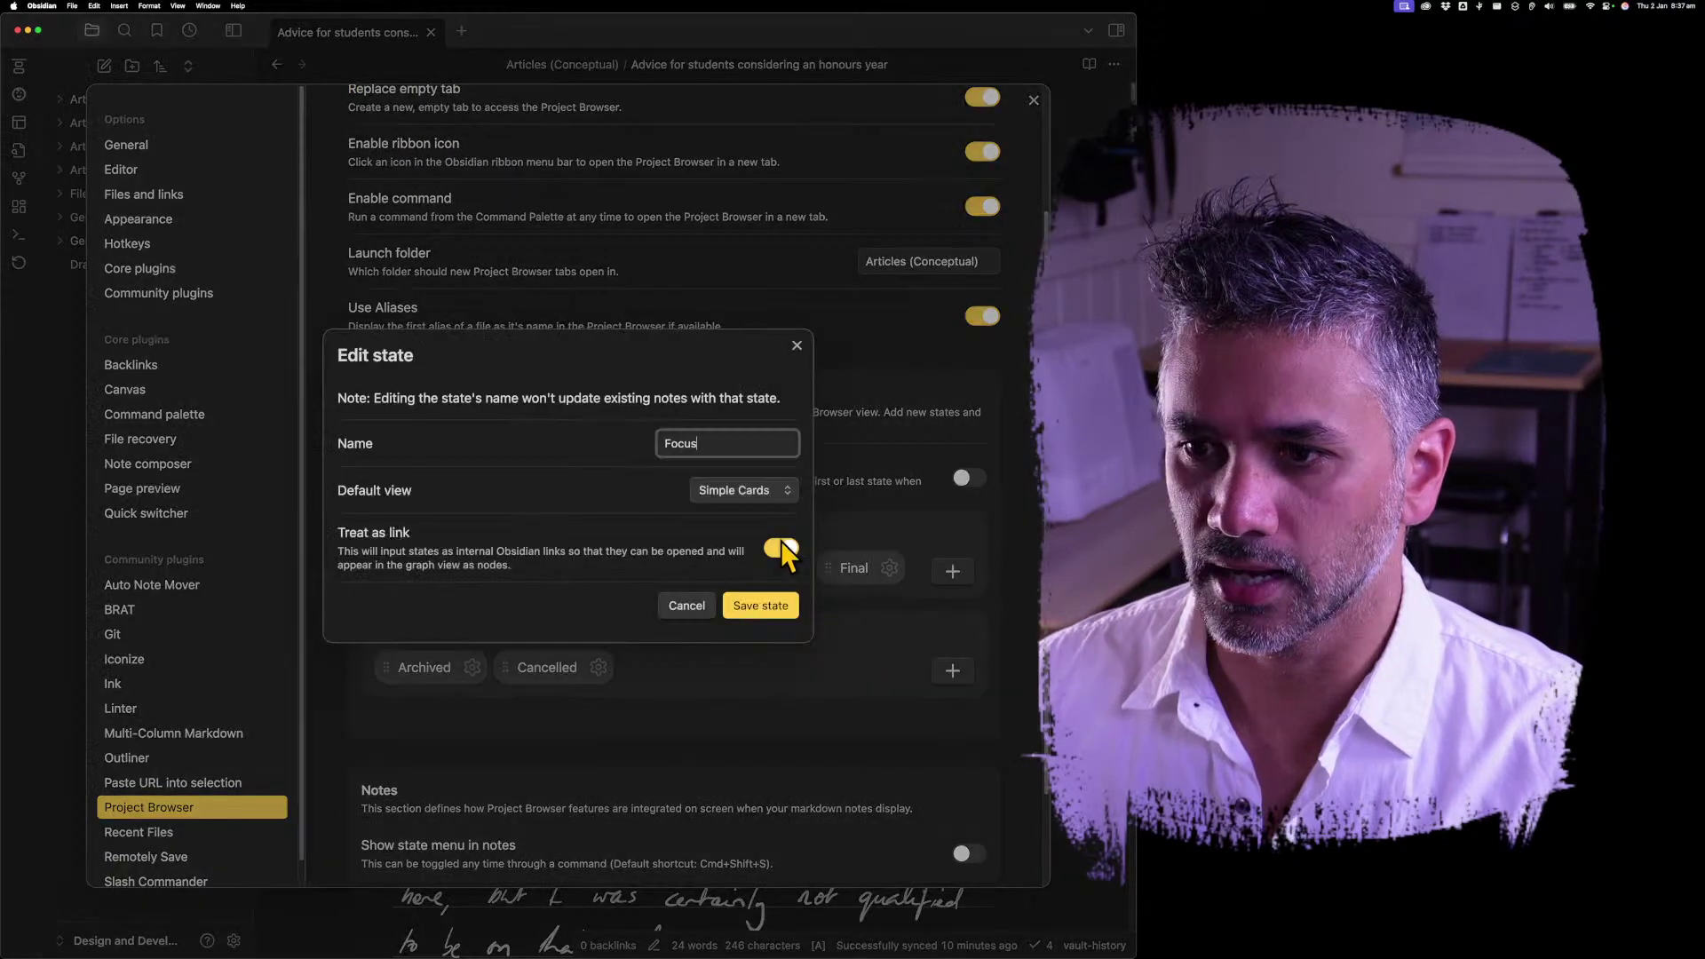
{"action": "left_click", "coordinate": [760, 605]}
{"action": "left_click", "coordinate": [1033, 101]}
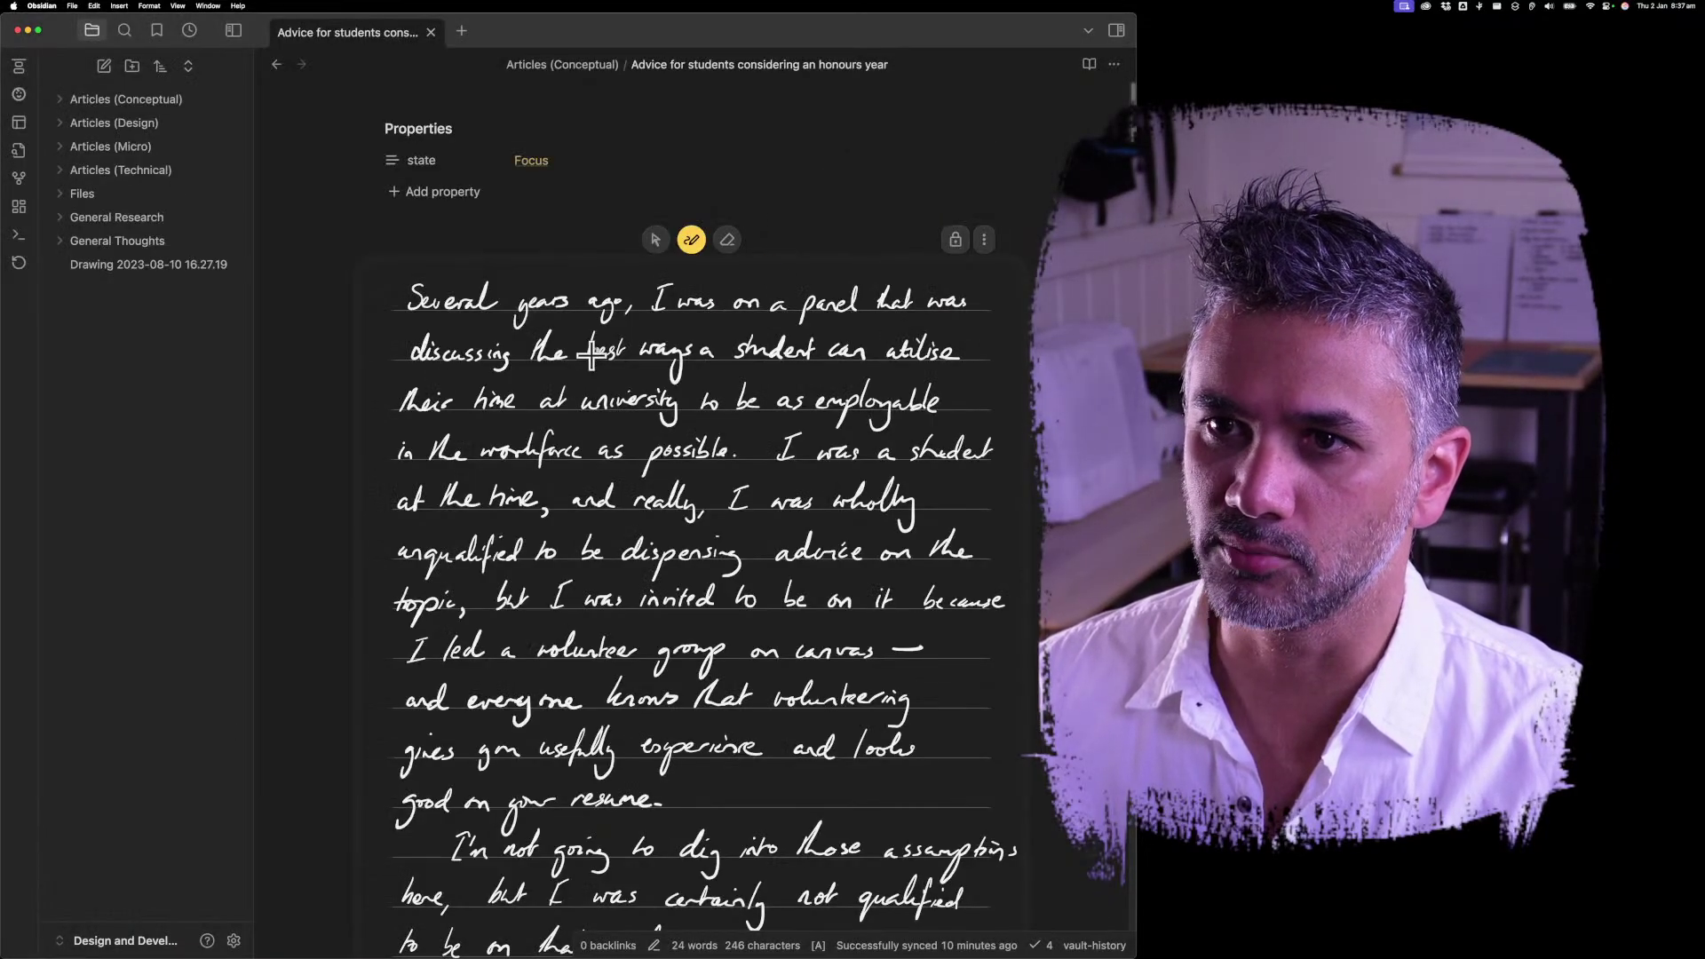
Reopen the honours-year advice note from Browse with the file list hidden.
{"action": "left_click", "coordinate": [277, 64]}
{"action": "left_click", "coordinate": [389, 286]}
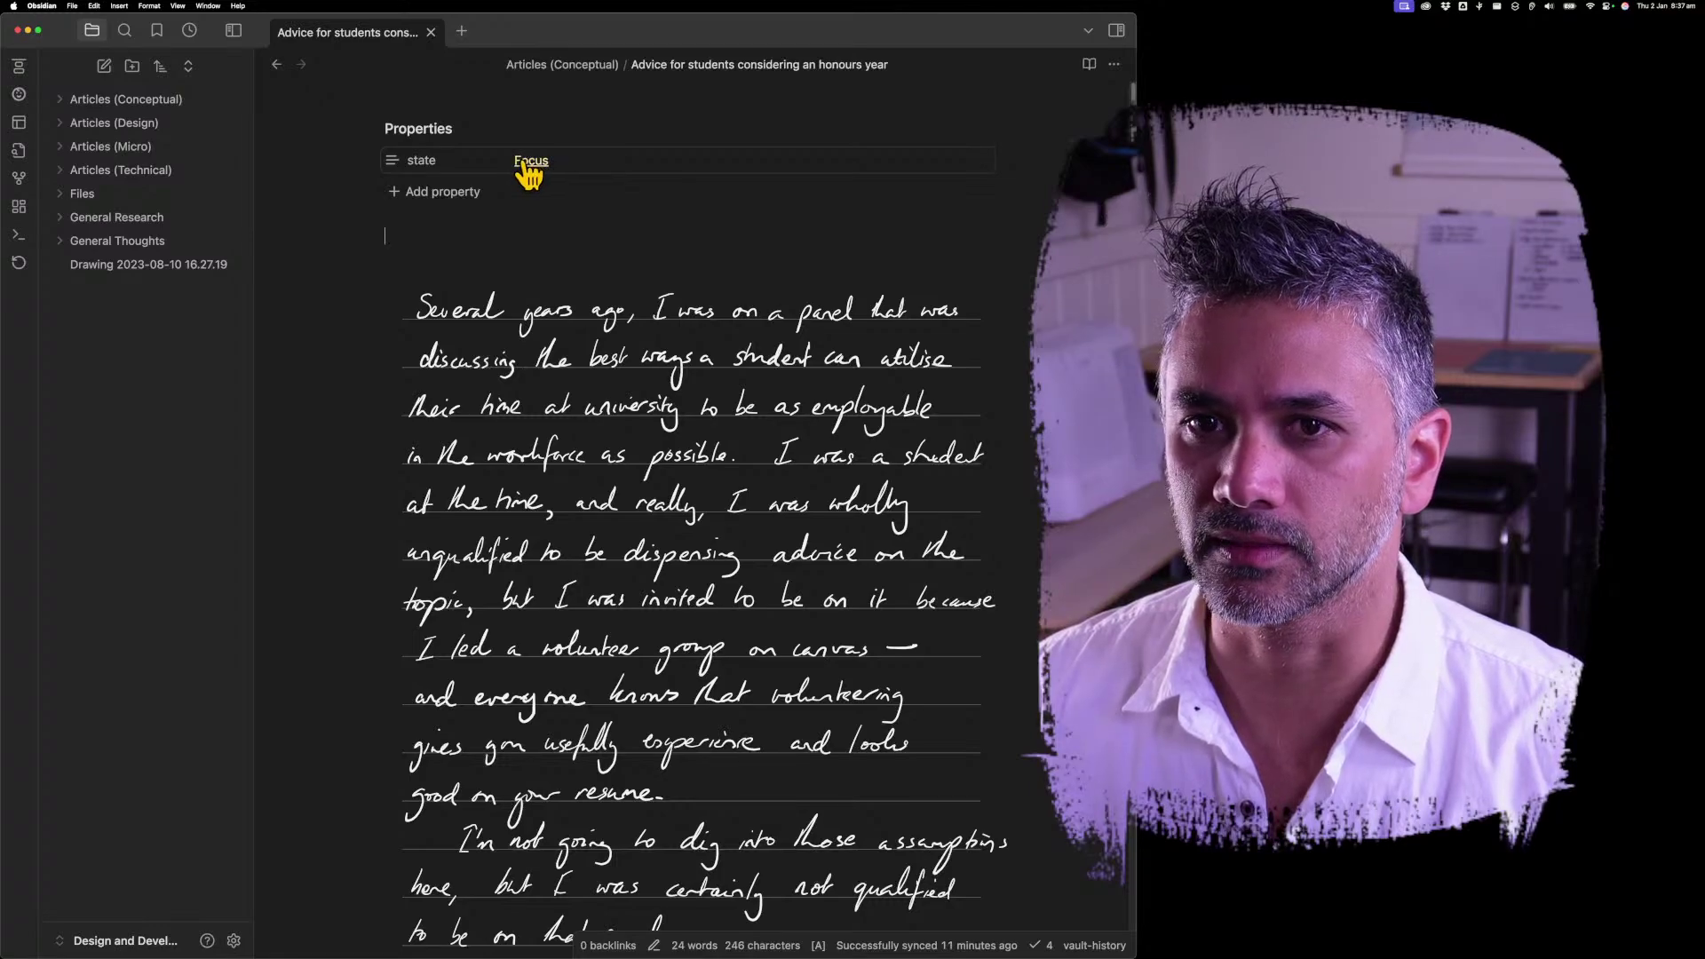
{"action": "left_click", "coordinate": [234, 32]}
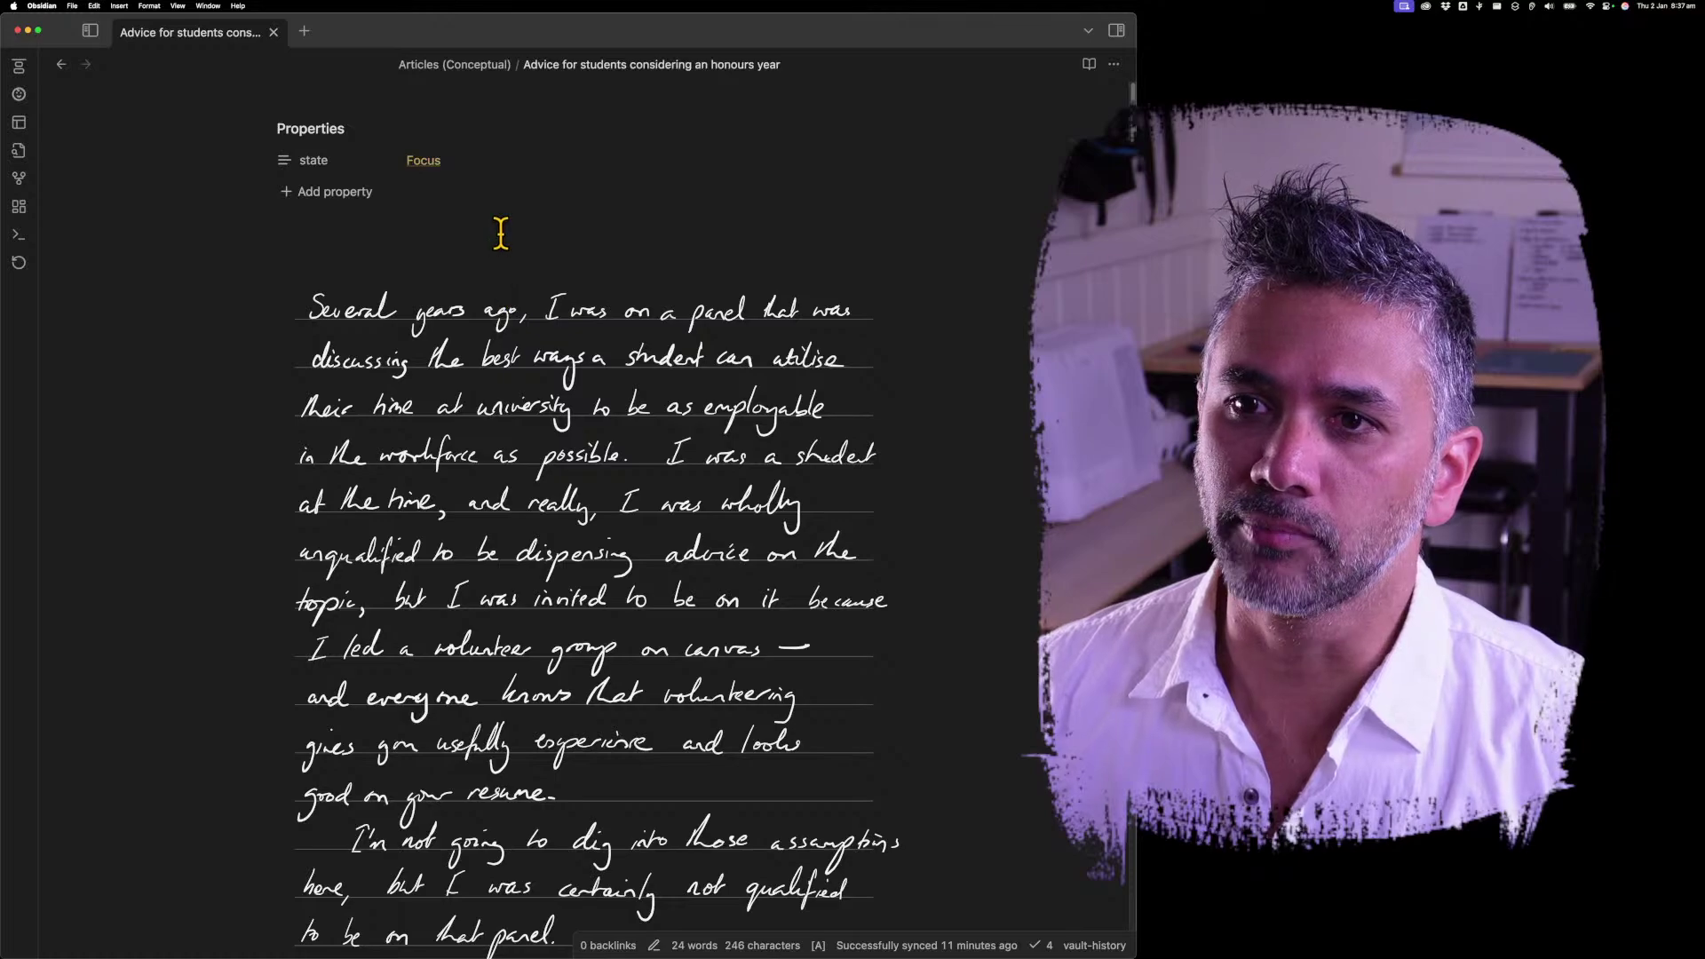
Switch the note's state from Focus to Drafting and back to Focus via the state badge.
{"action": "scroll", "coordinate": [597, 111], "scroll_direction": "up", "scroll_amount": 1}
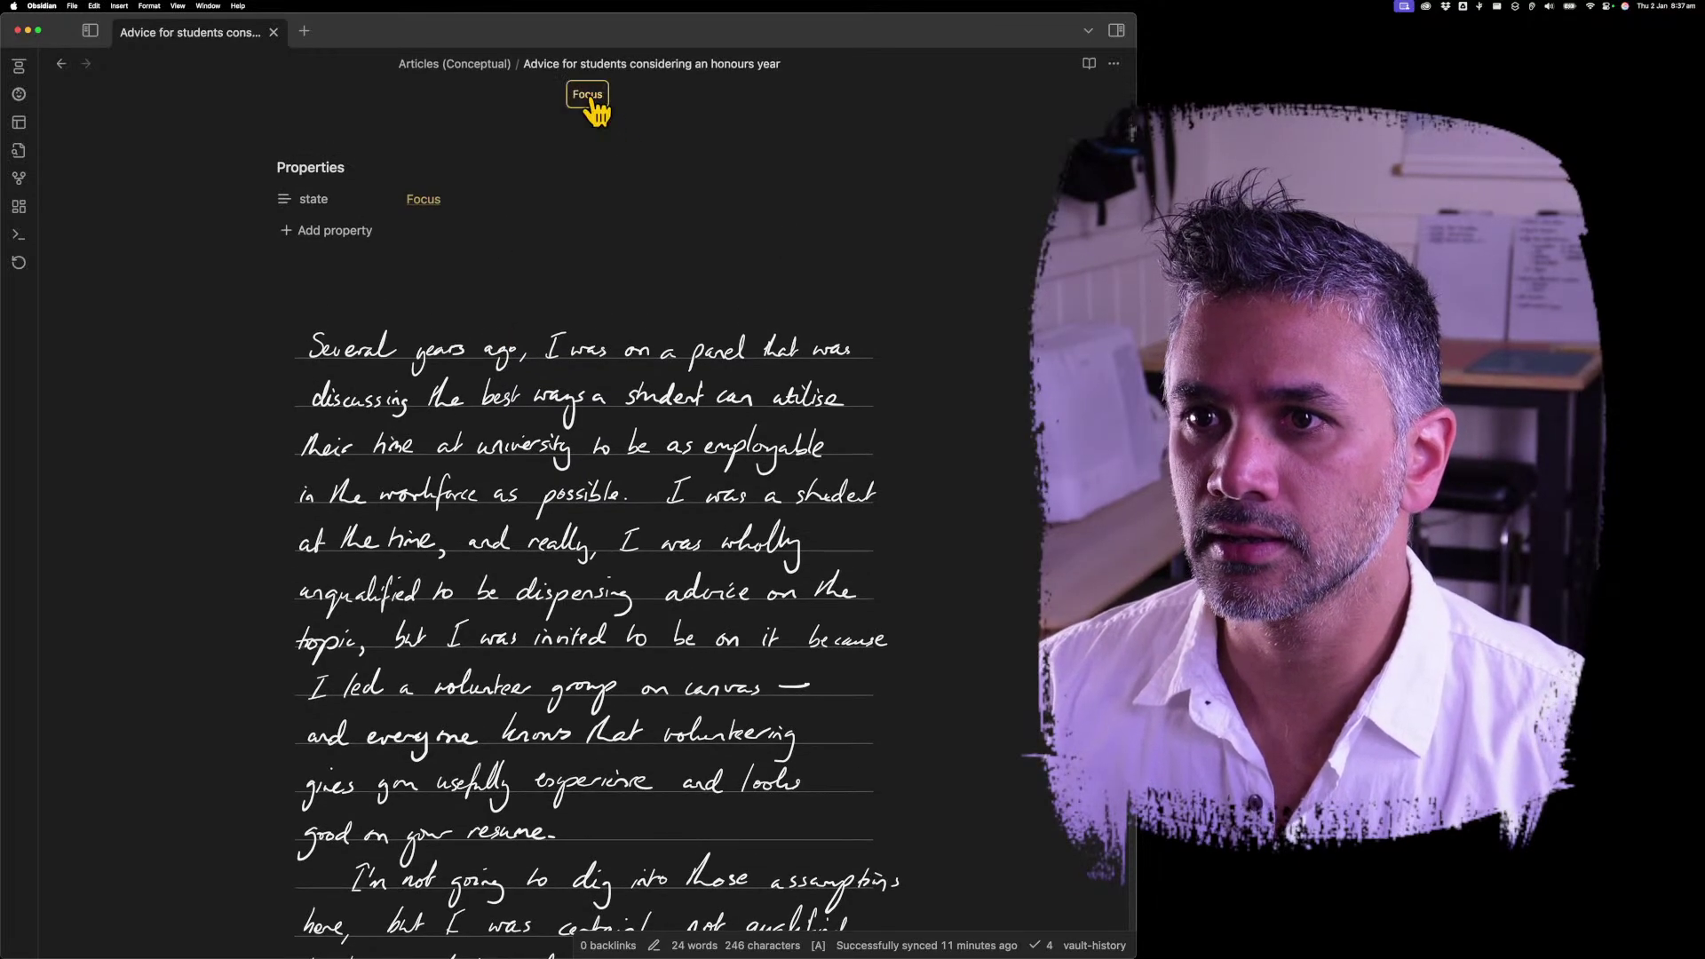
{"action": "left_click", "coordinate": [589, 96]}
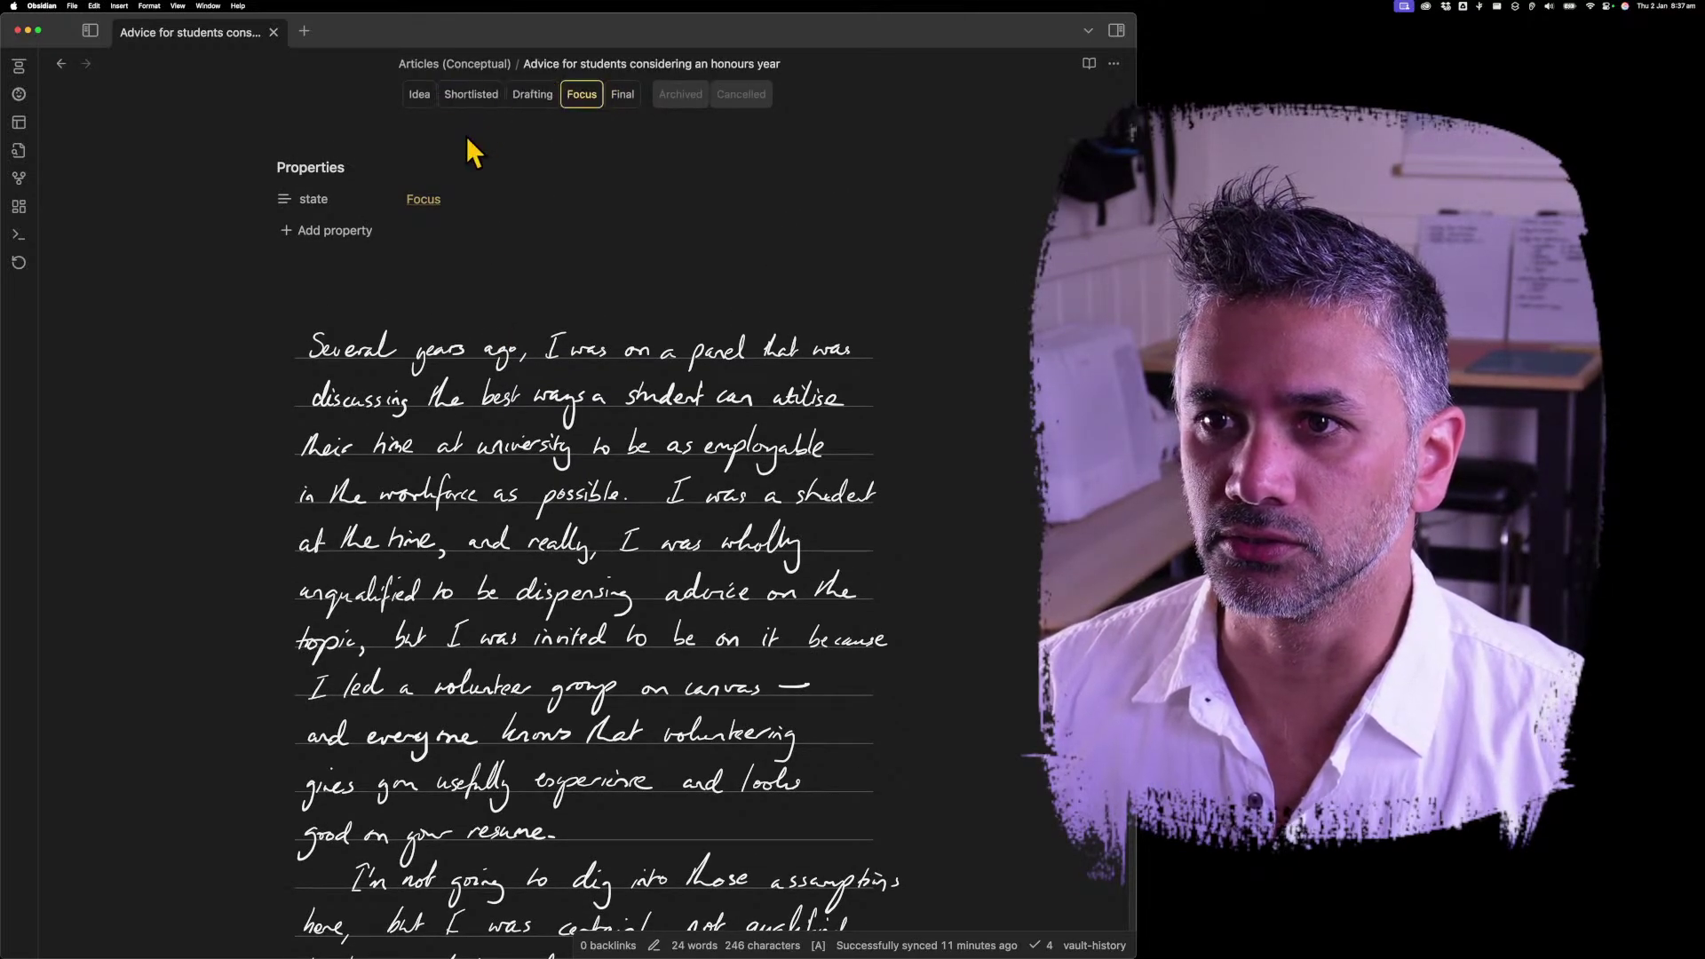
{"action": "left_click", "coordinate": [531, 99]}
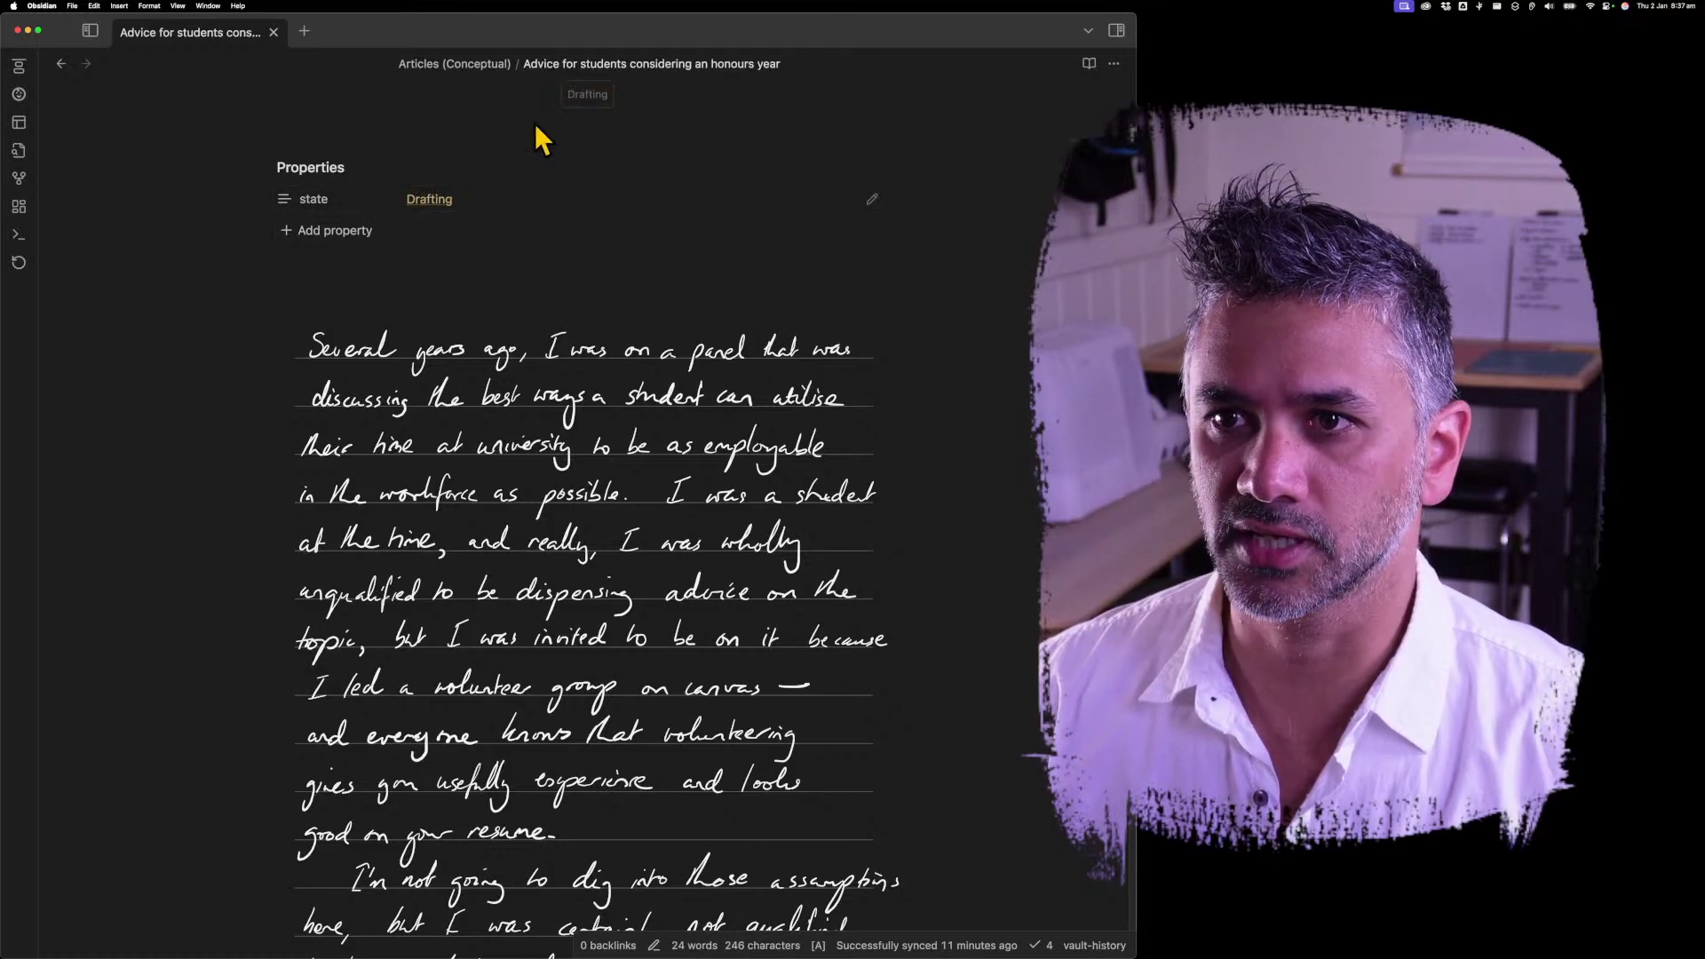
{"action": "left_click", "coordinate": [586, 97]}
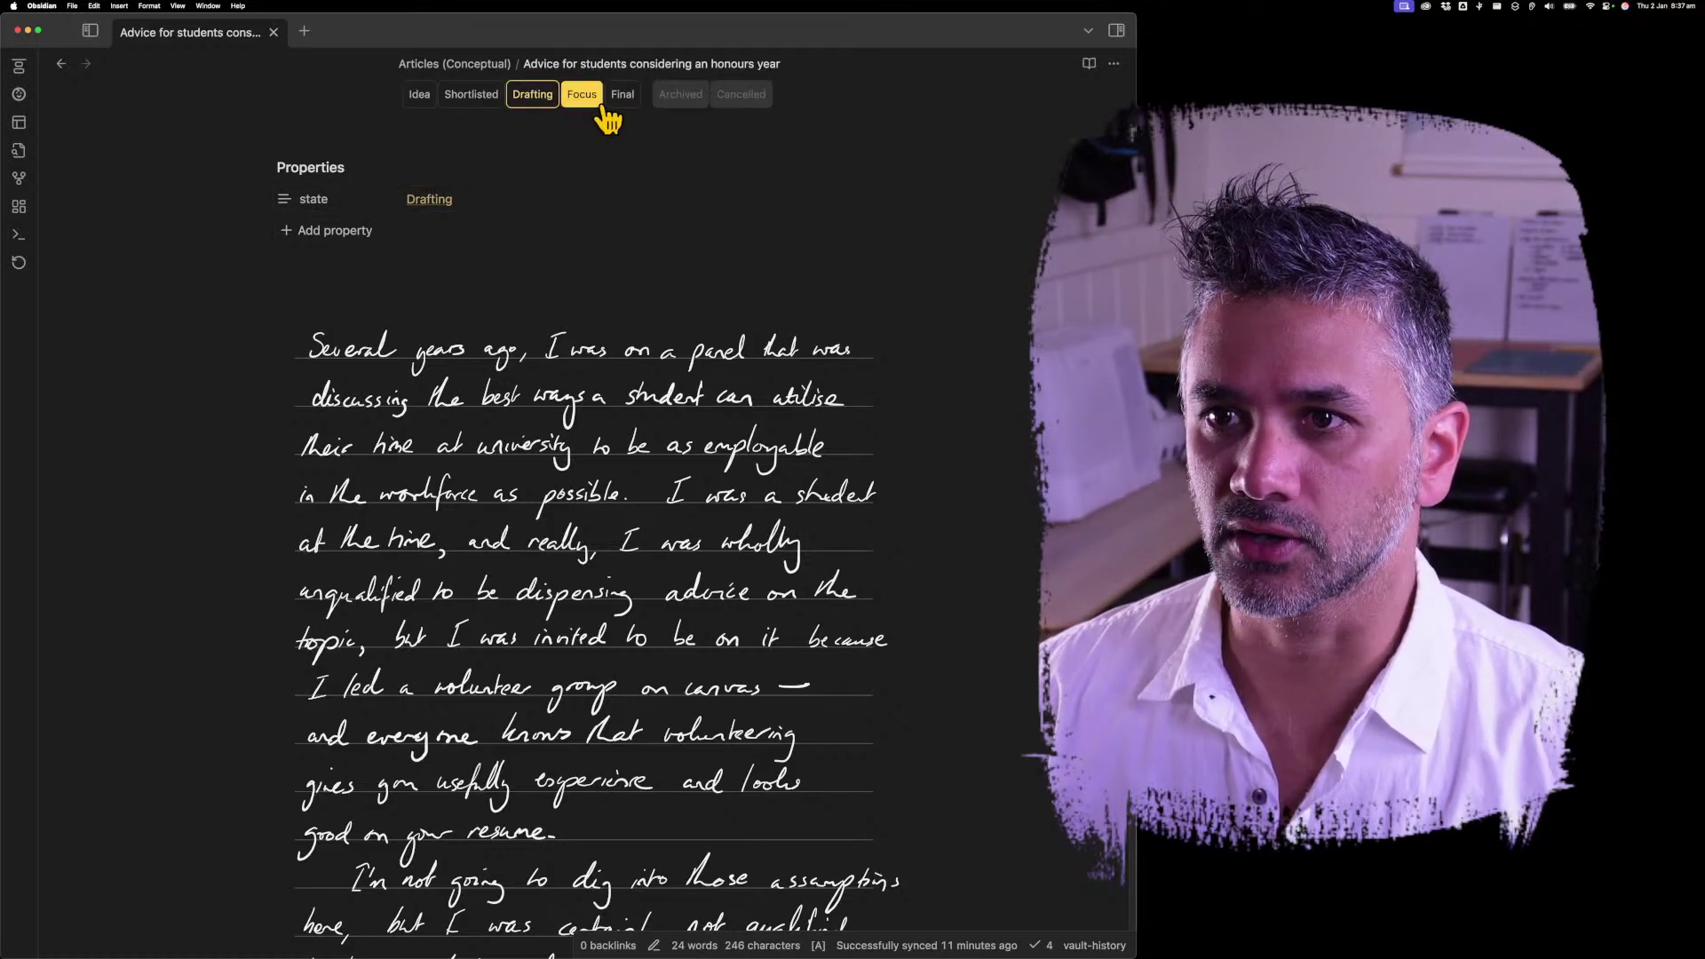
{"action": "left_click", "coordinate": [601, 105]}
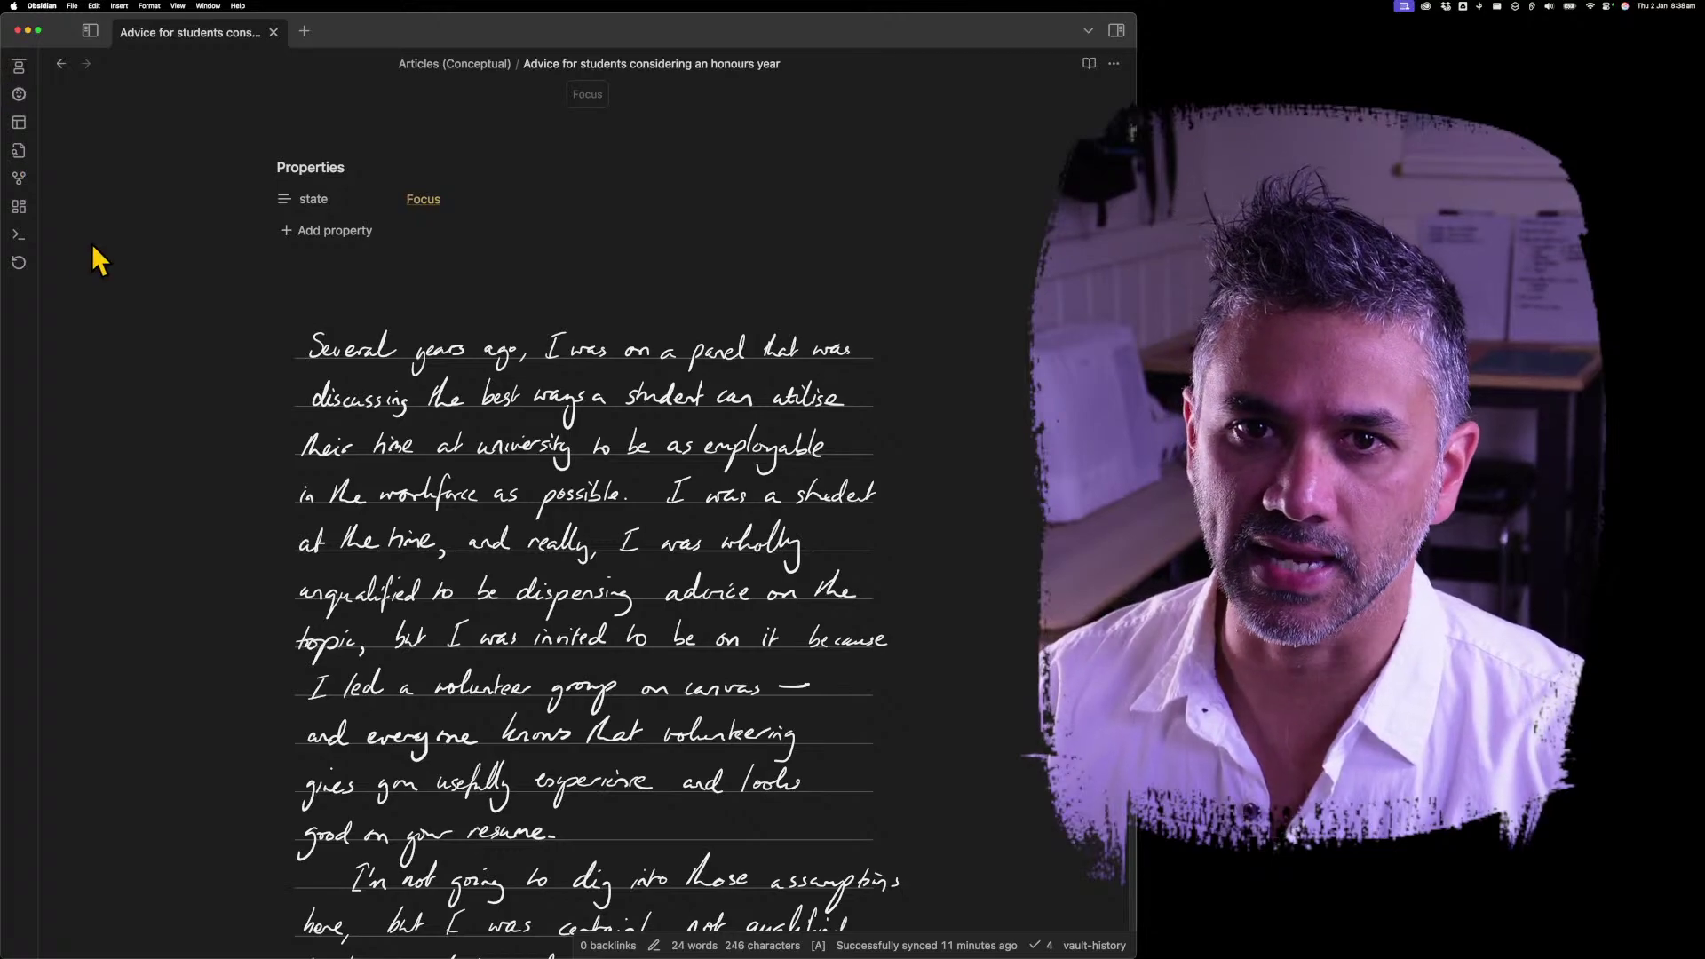
Open the graph view, pan and zoom over the note clusters, then navigate back to the note.
{"action": "left_click", "coordinate": [18, 182]}
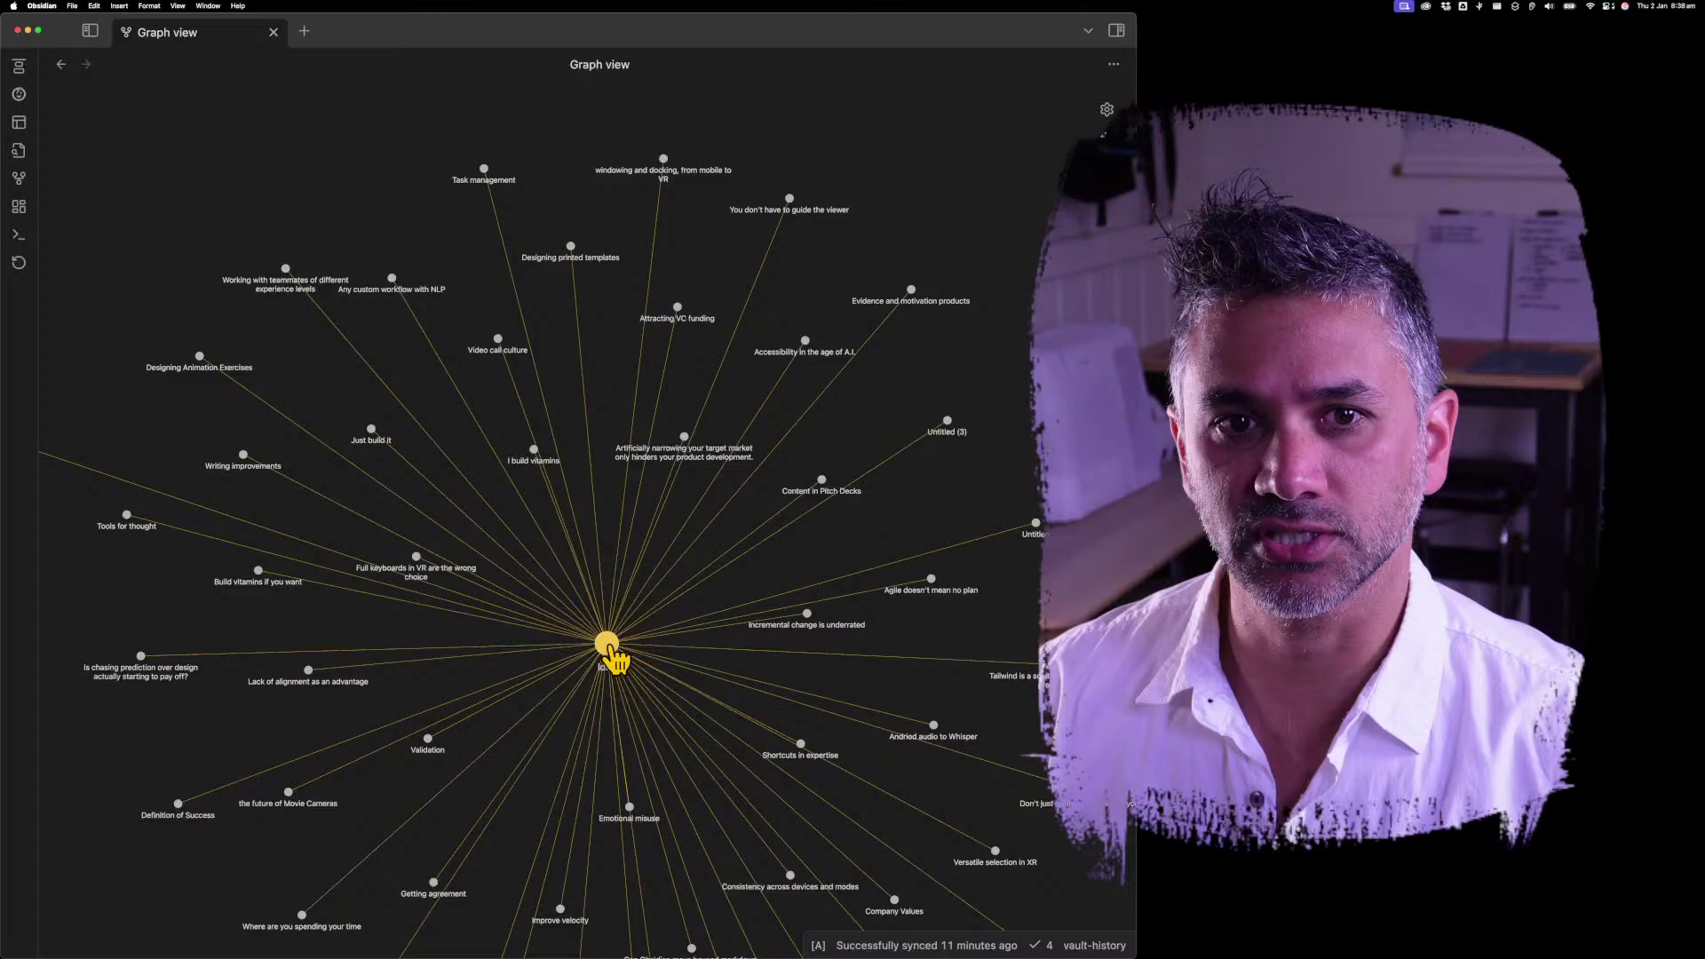
{"action": "scroll", "coordinate": [723, 564], "scroll_direction": "down", "scroll_amount": 10}
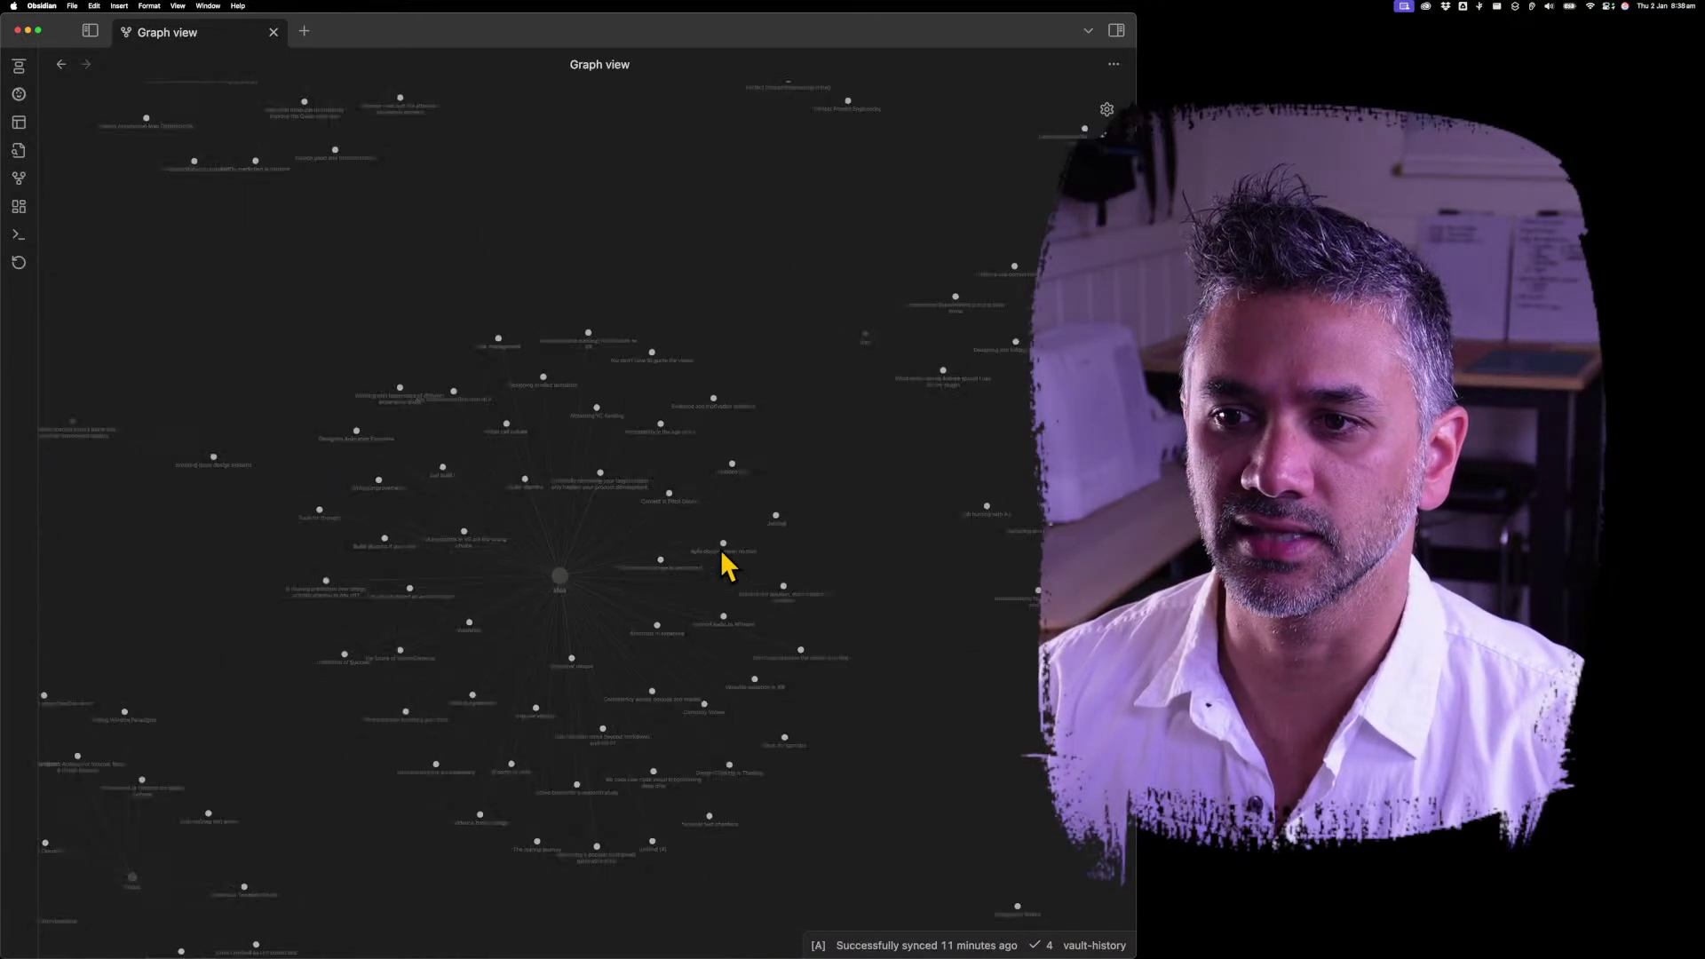
{"action": "scroll", "coordinate": [724, 564], "scroll_direction": "up", "scroll_amount": 10}
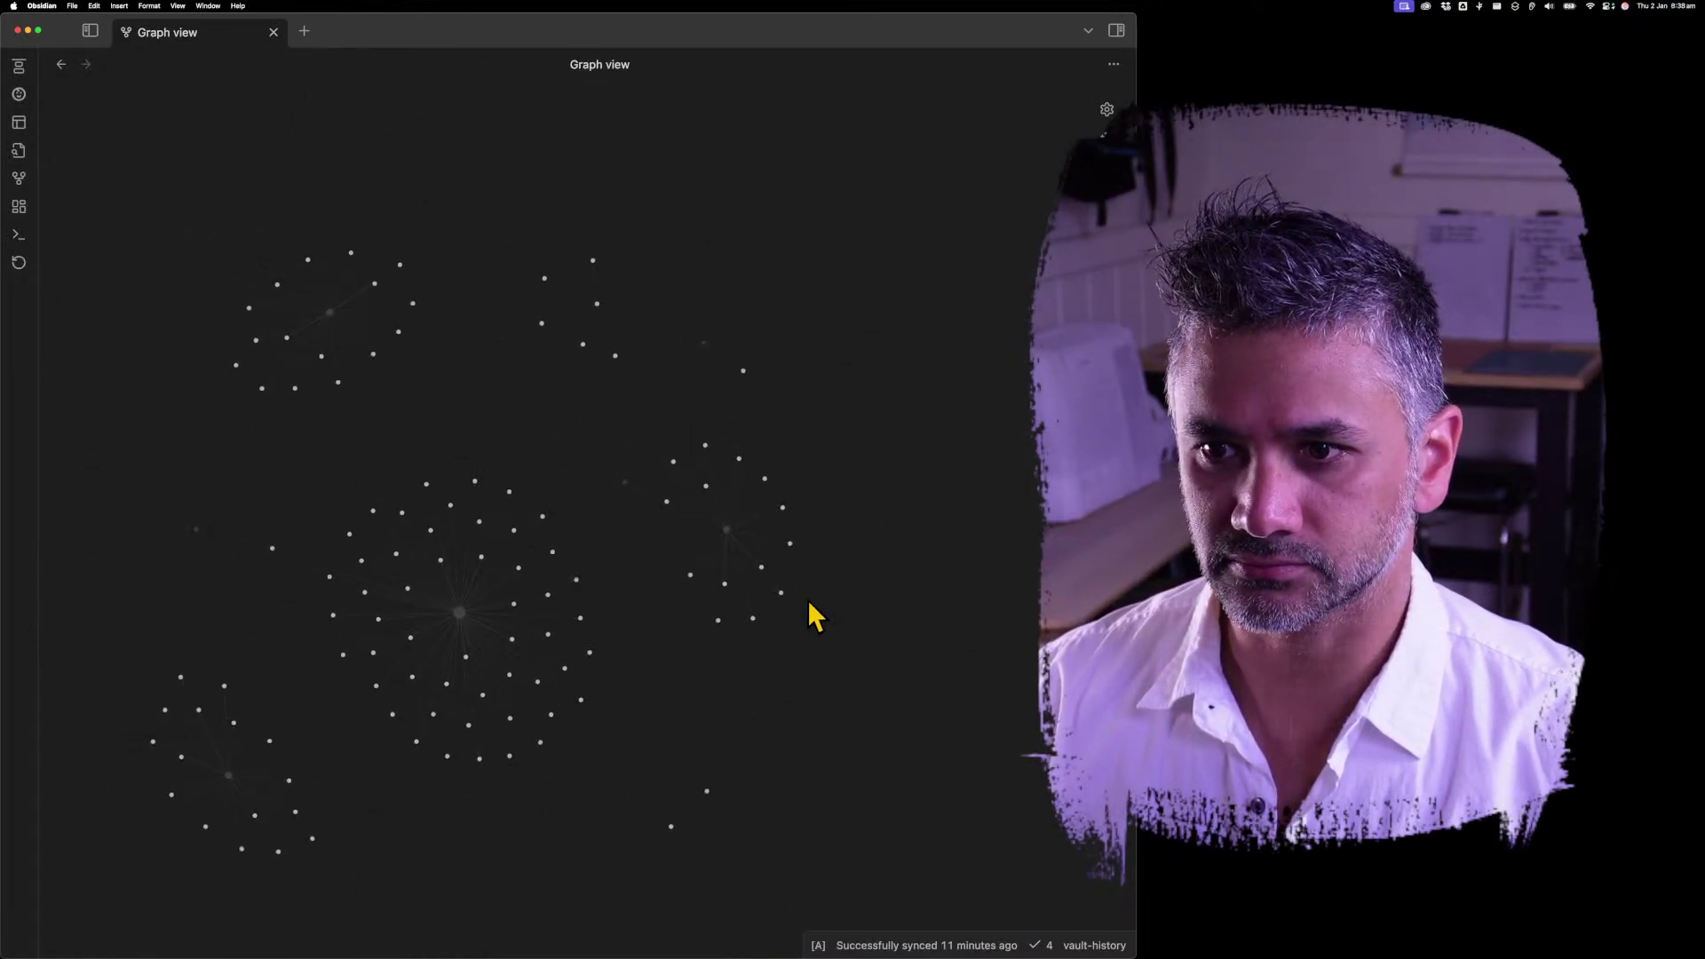
{"action": "left_click_drag", "start_coordinate": [491, 544], "coordinate": [689, 518]}
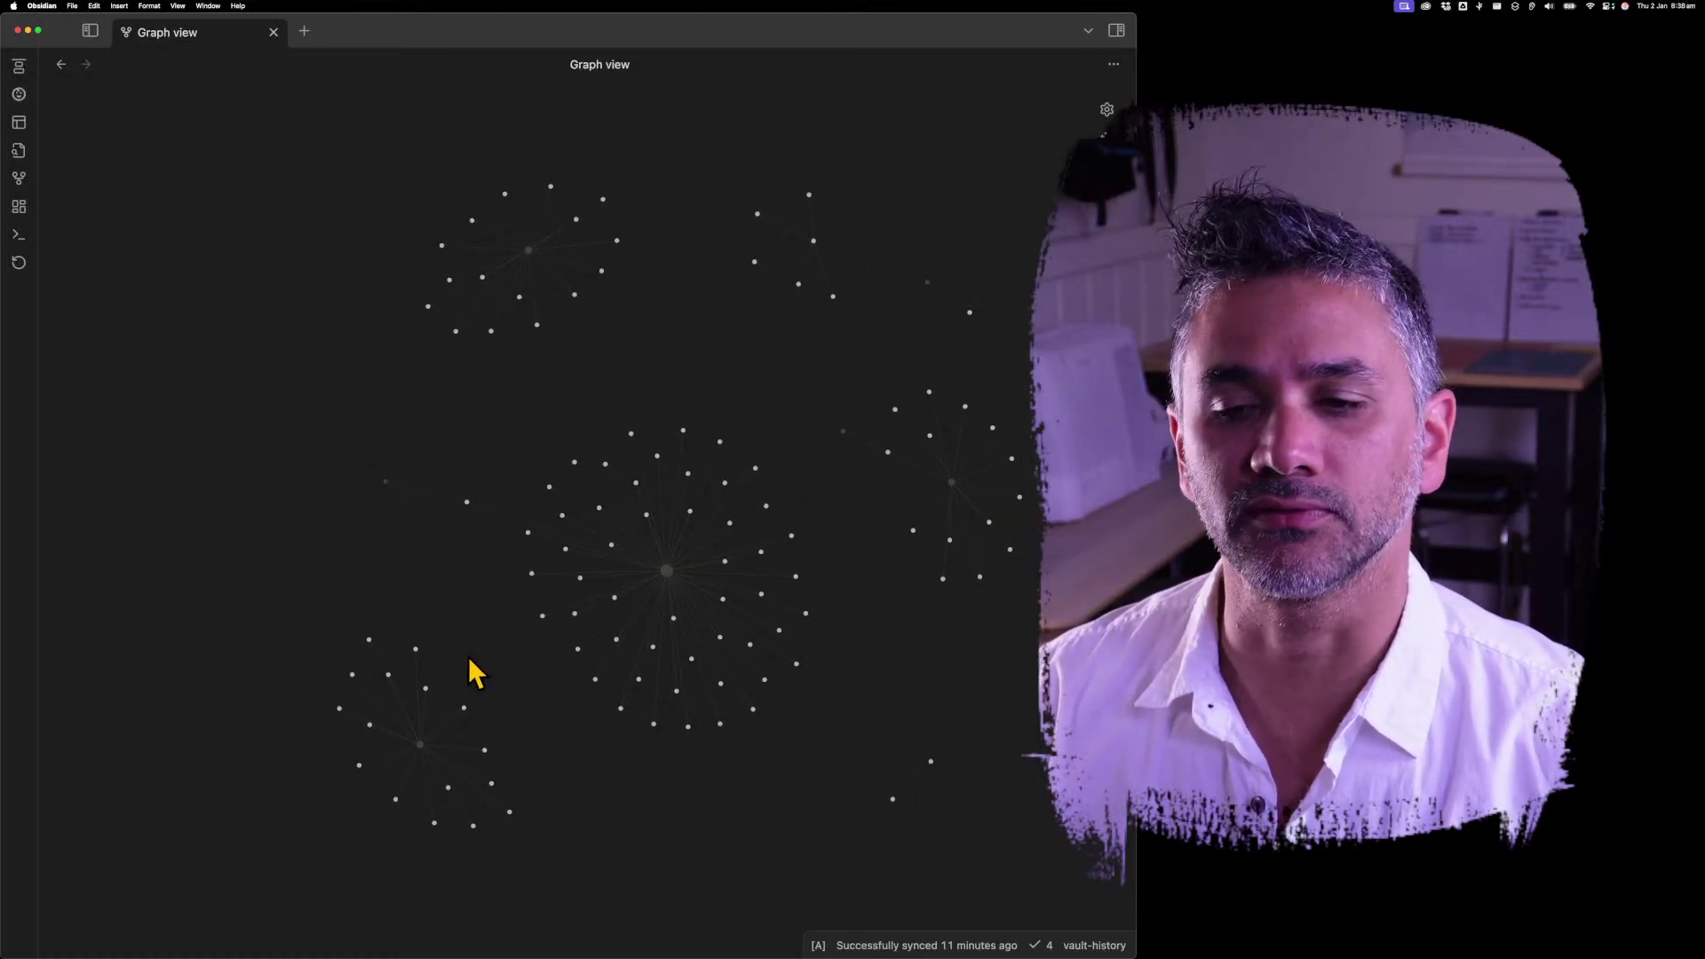
{"action": "scroll", "coordinate": [427, 751], "scroll_direction": "up", "scroll_amount": 5}
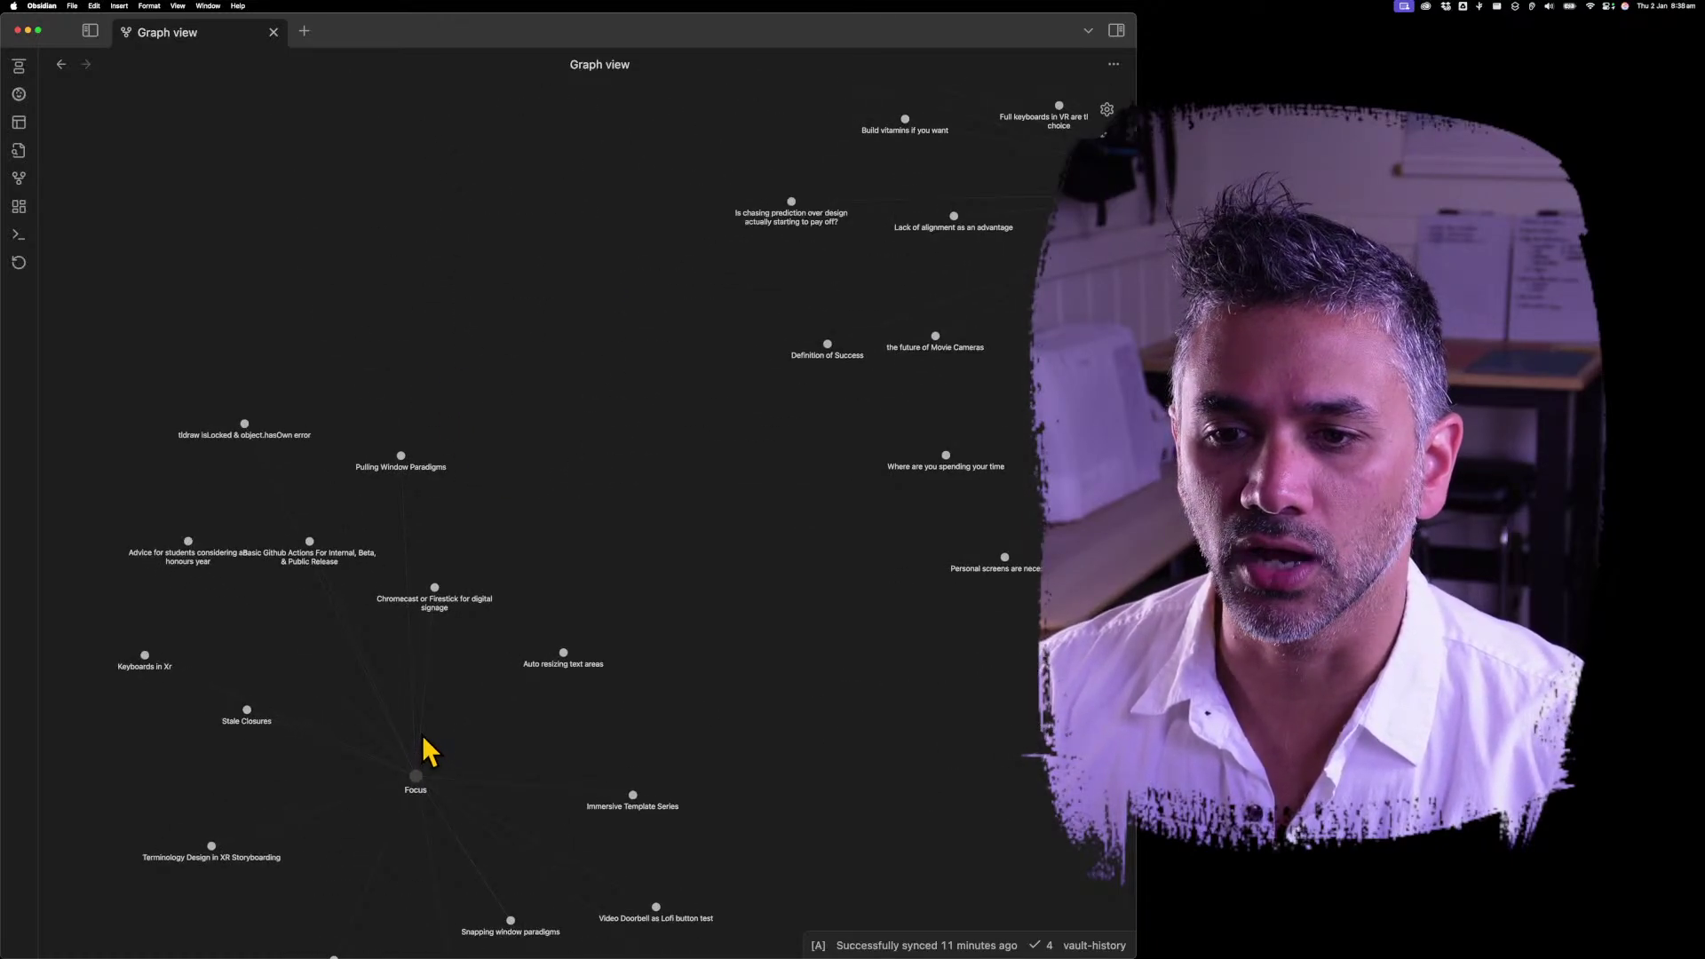
{"action": "scroll", "coordinate": [424, 751], "scroll_direction": "down", "scroll_amount": 5}
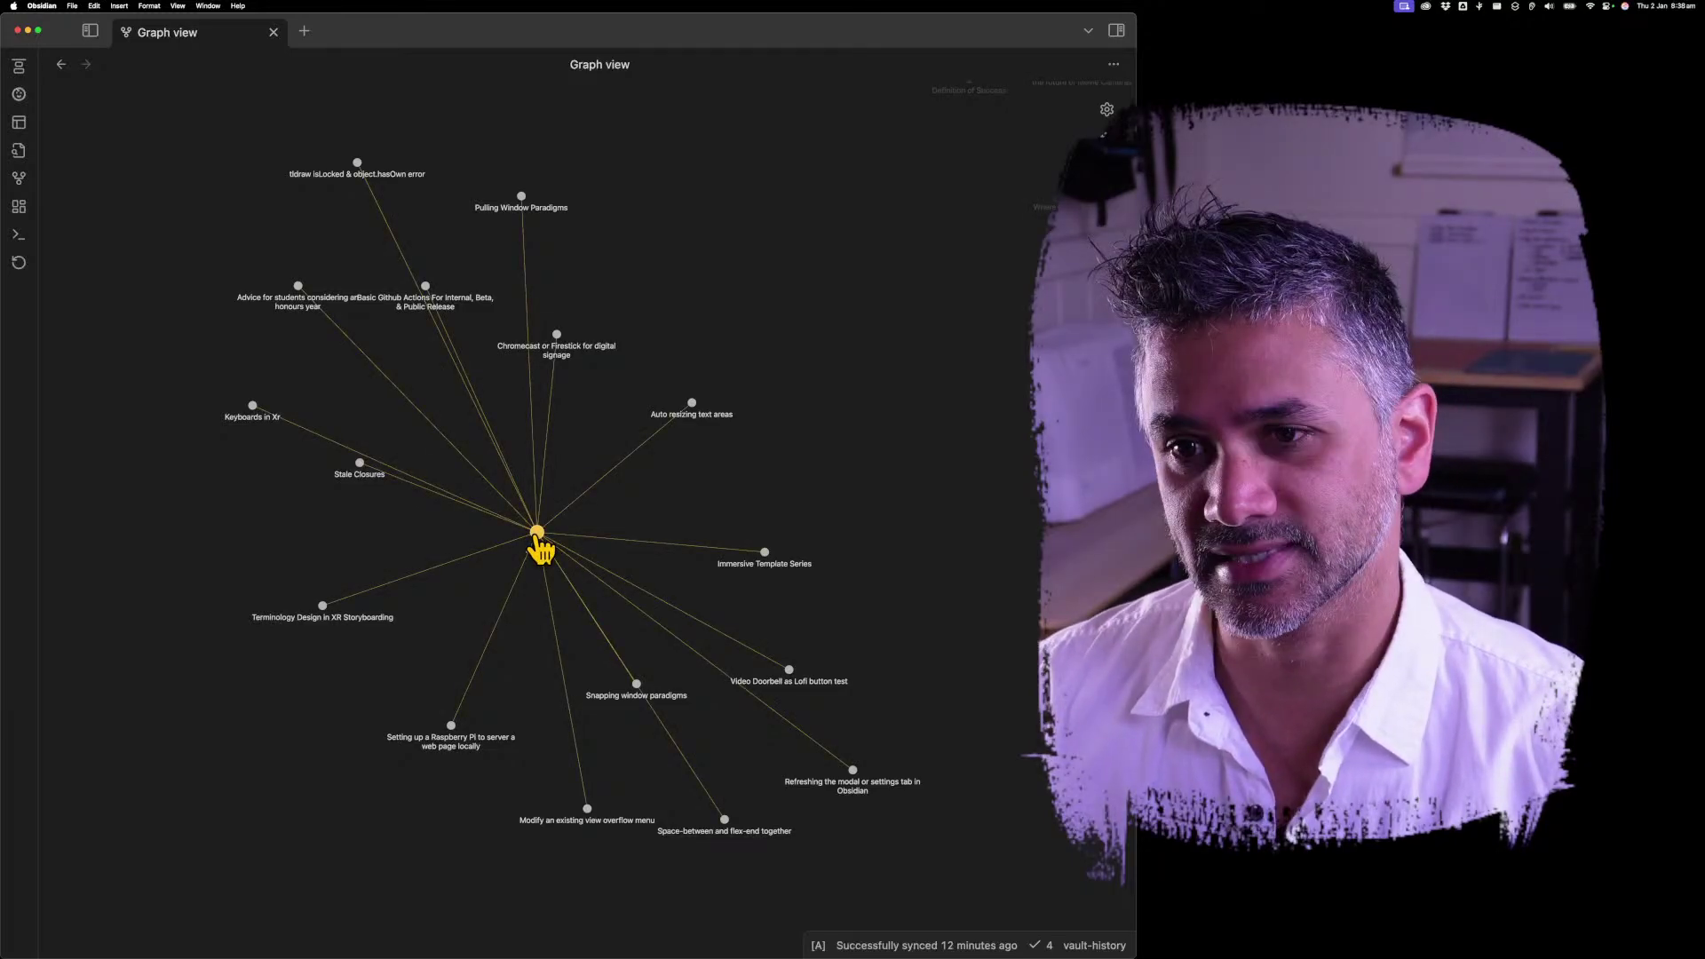
{"action": "scroll", "coordinate": [537, 538], "scroll_direction": "down", "scroll_amount": 5}
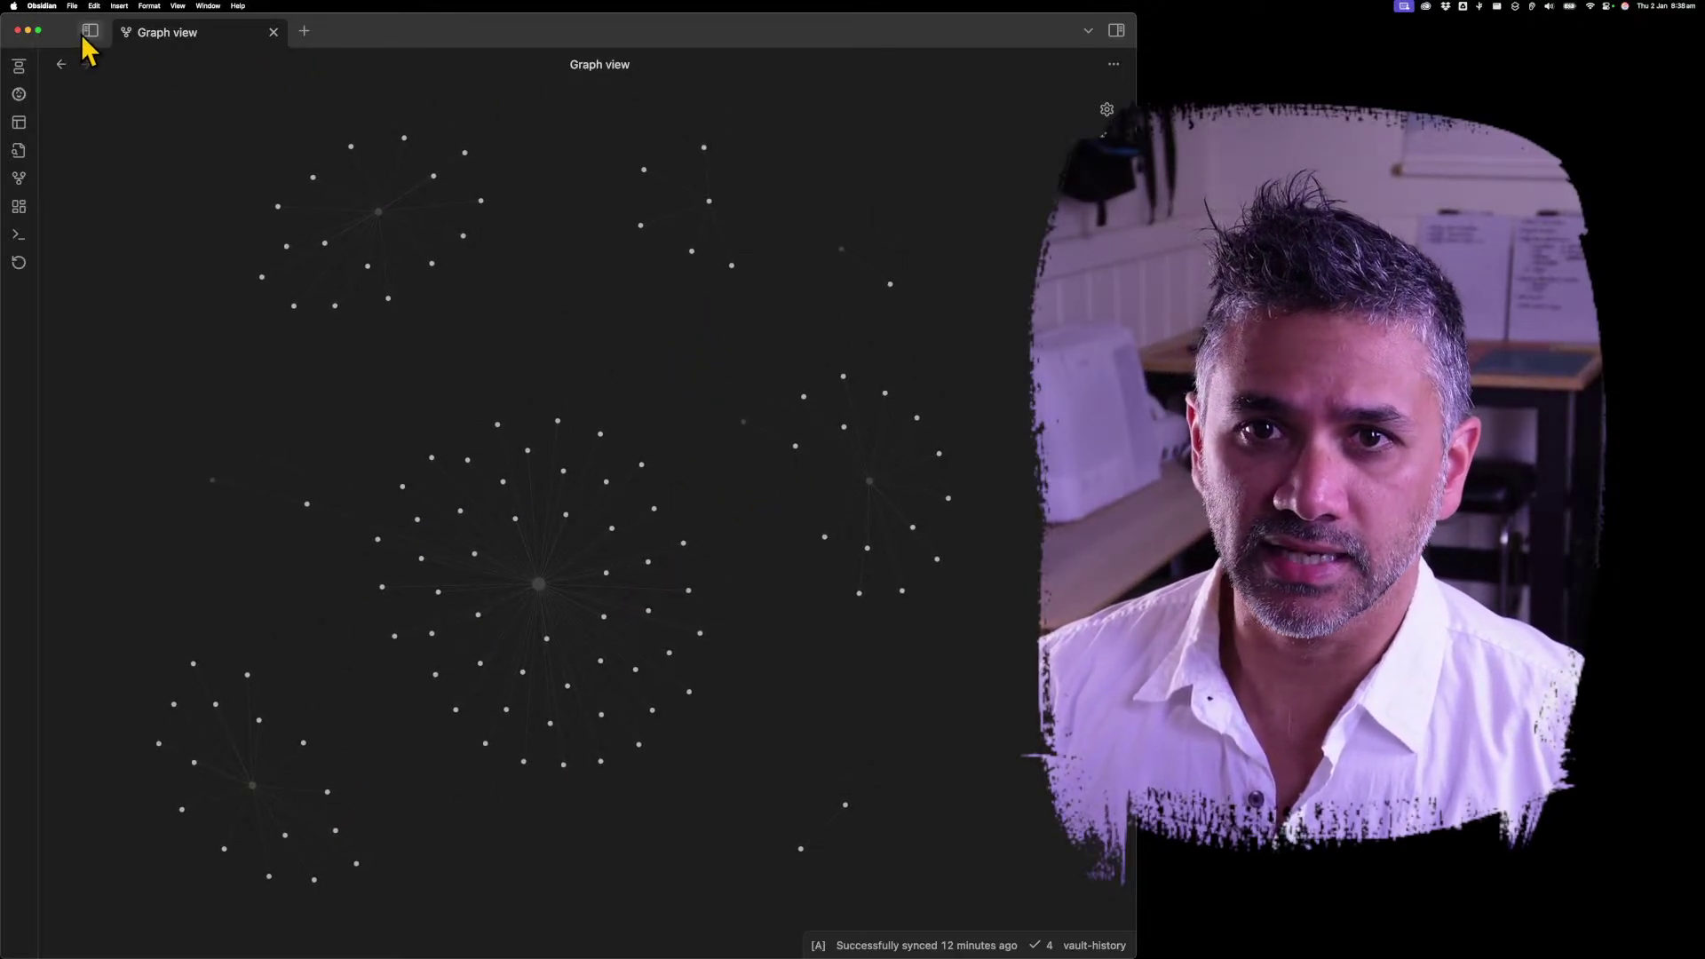
{"action": "left_click", "coordinate": [72, 62]}
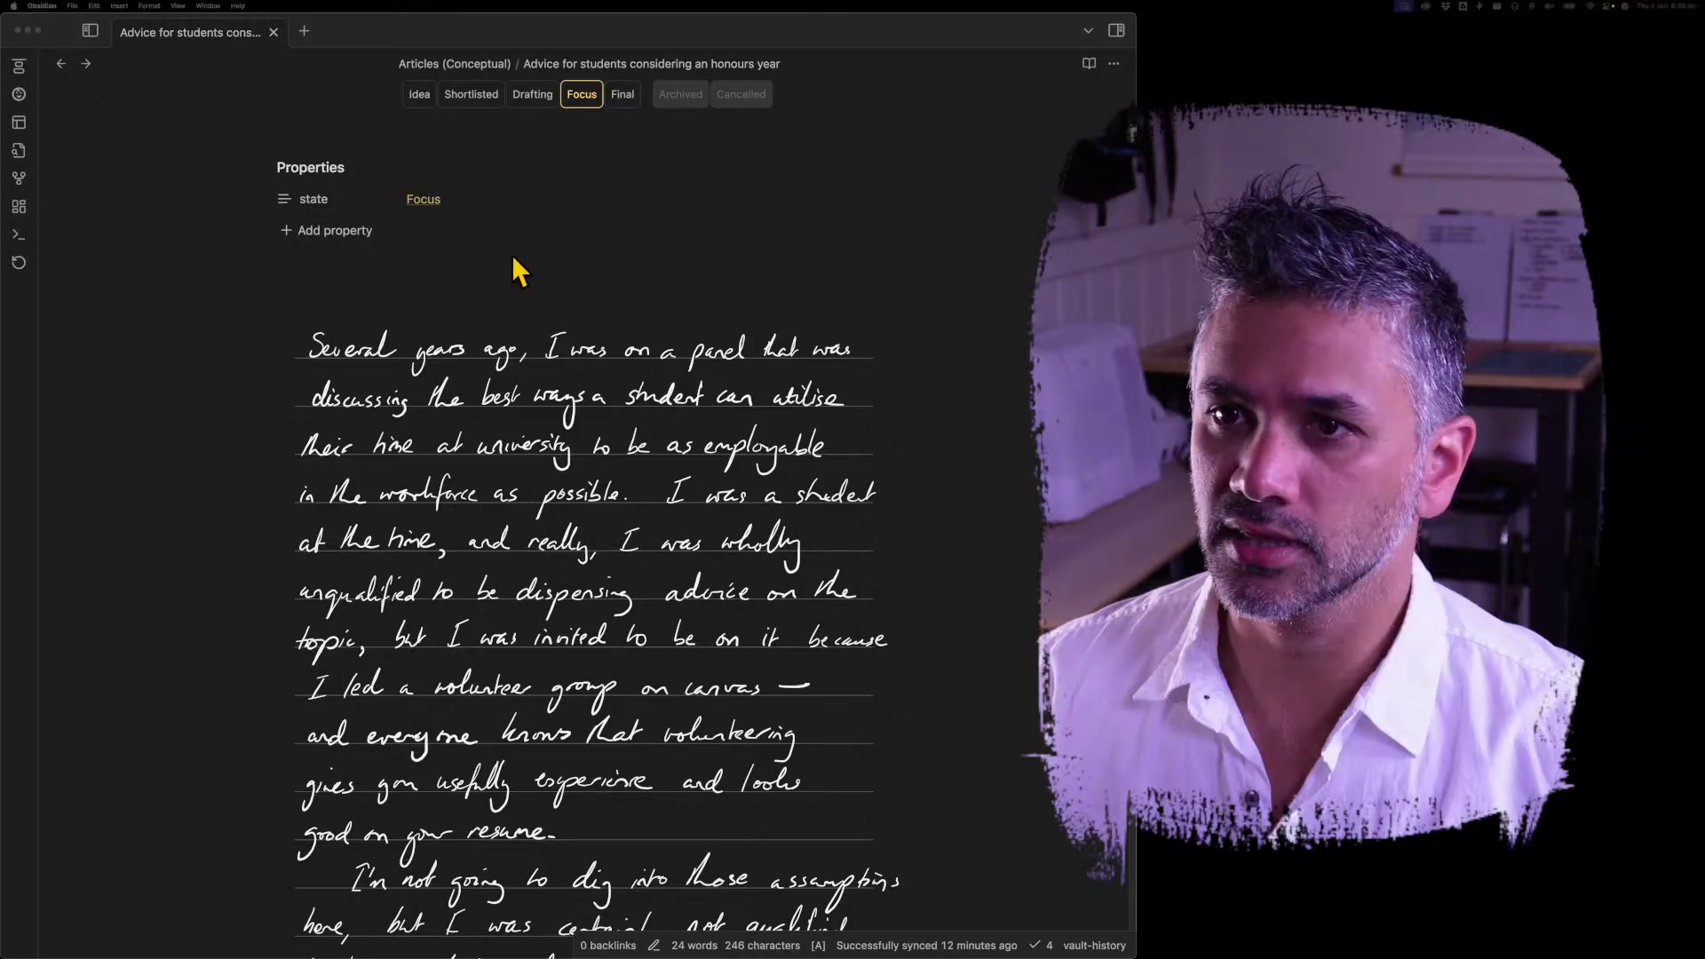
Reselect Focus in the state menu, scroll the note, and collapse the Properties section.
{"action": "left_click", "coordinate": [581, 94]}
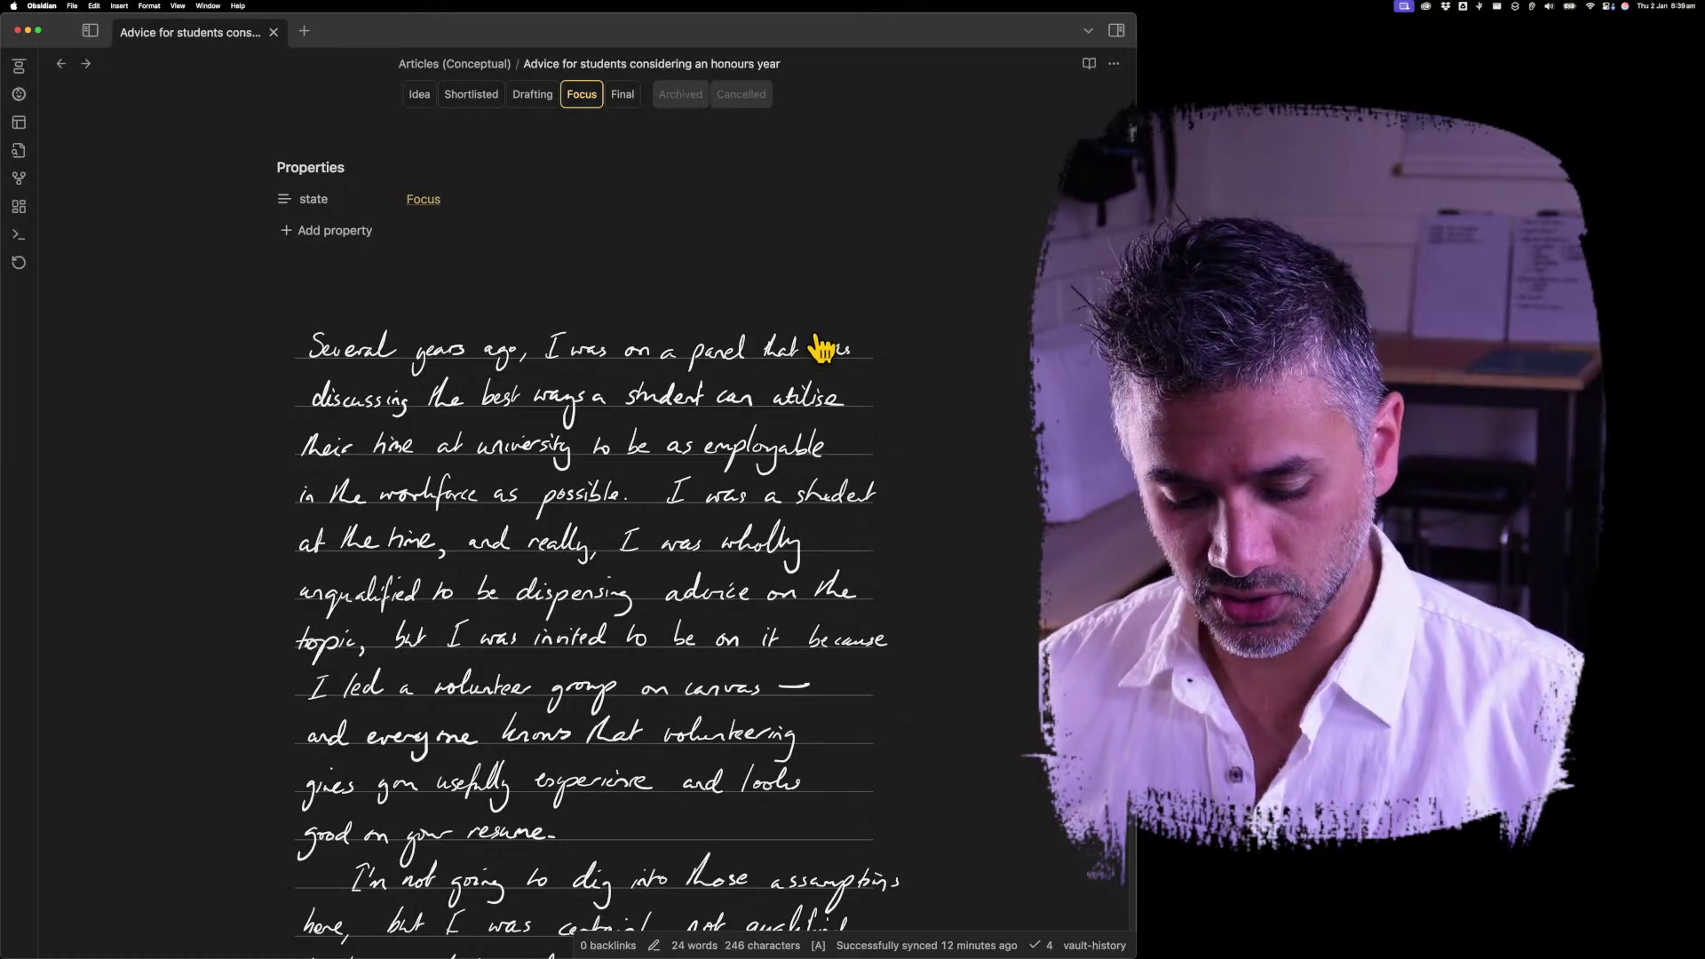
{"action": "scroll", "coordinate": [822, 349], "scroll_direction": "down", "scroll_amount": 1}
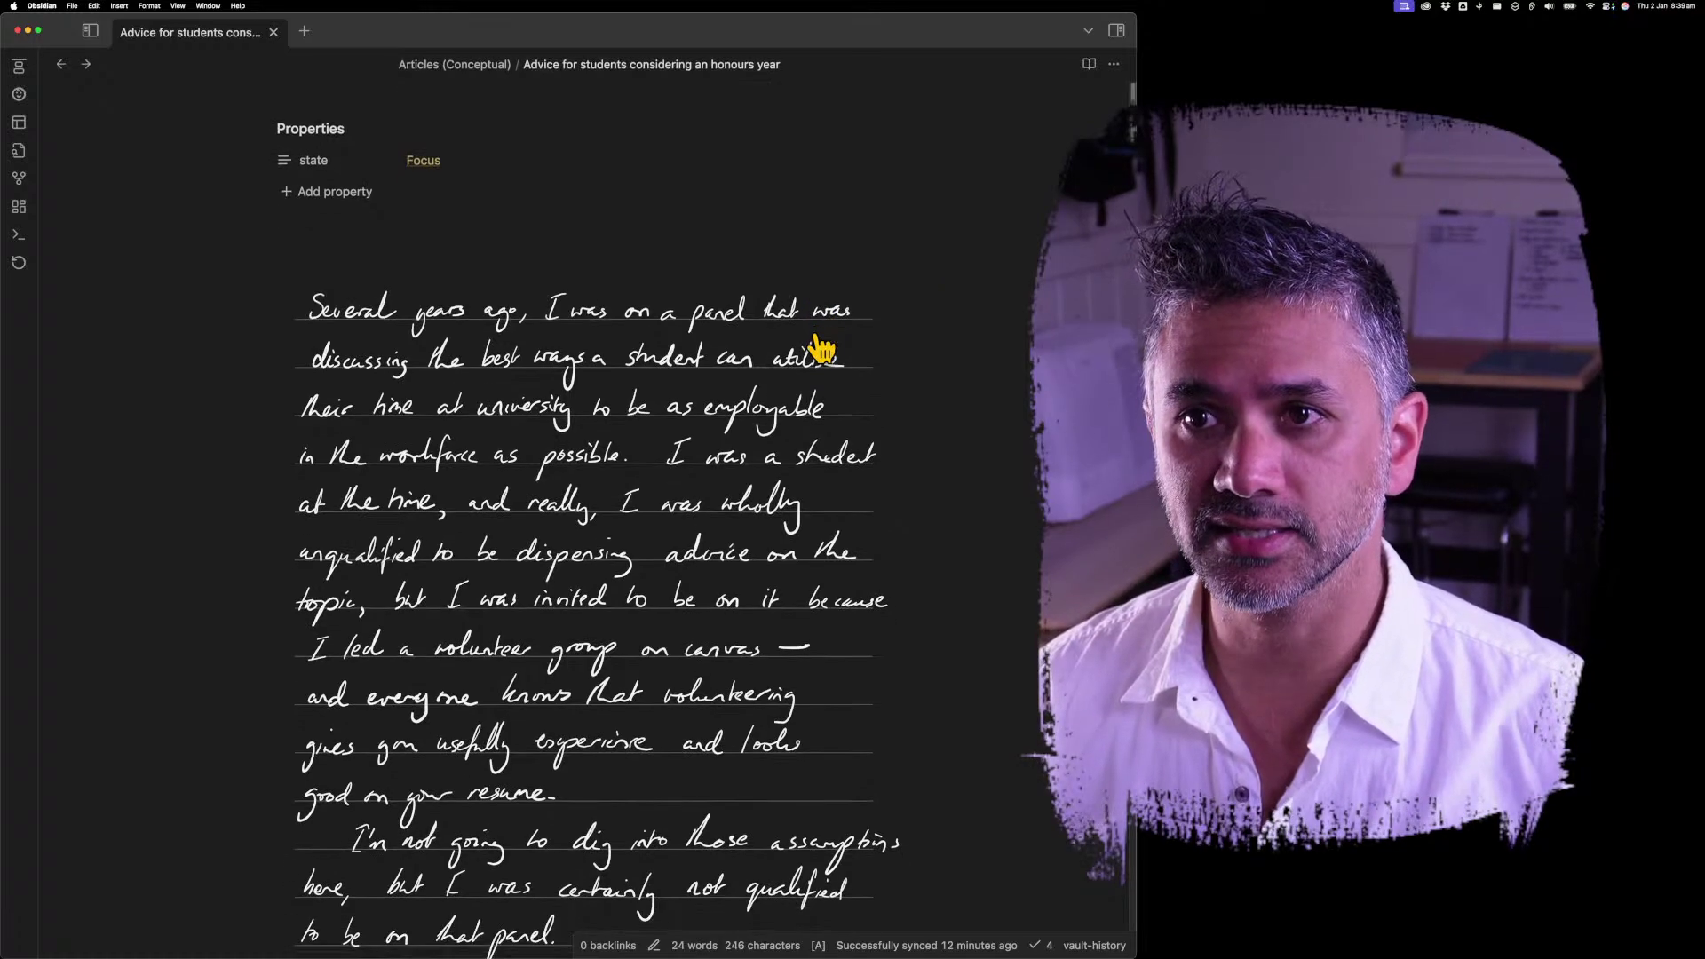
{"action": "scroll", "coordinate": [822, 349], "scroll_direction": "up", "scroll_amount": 1}
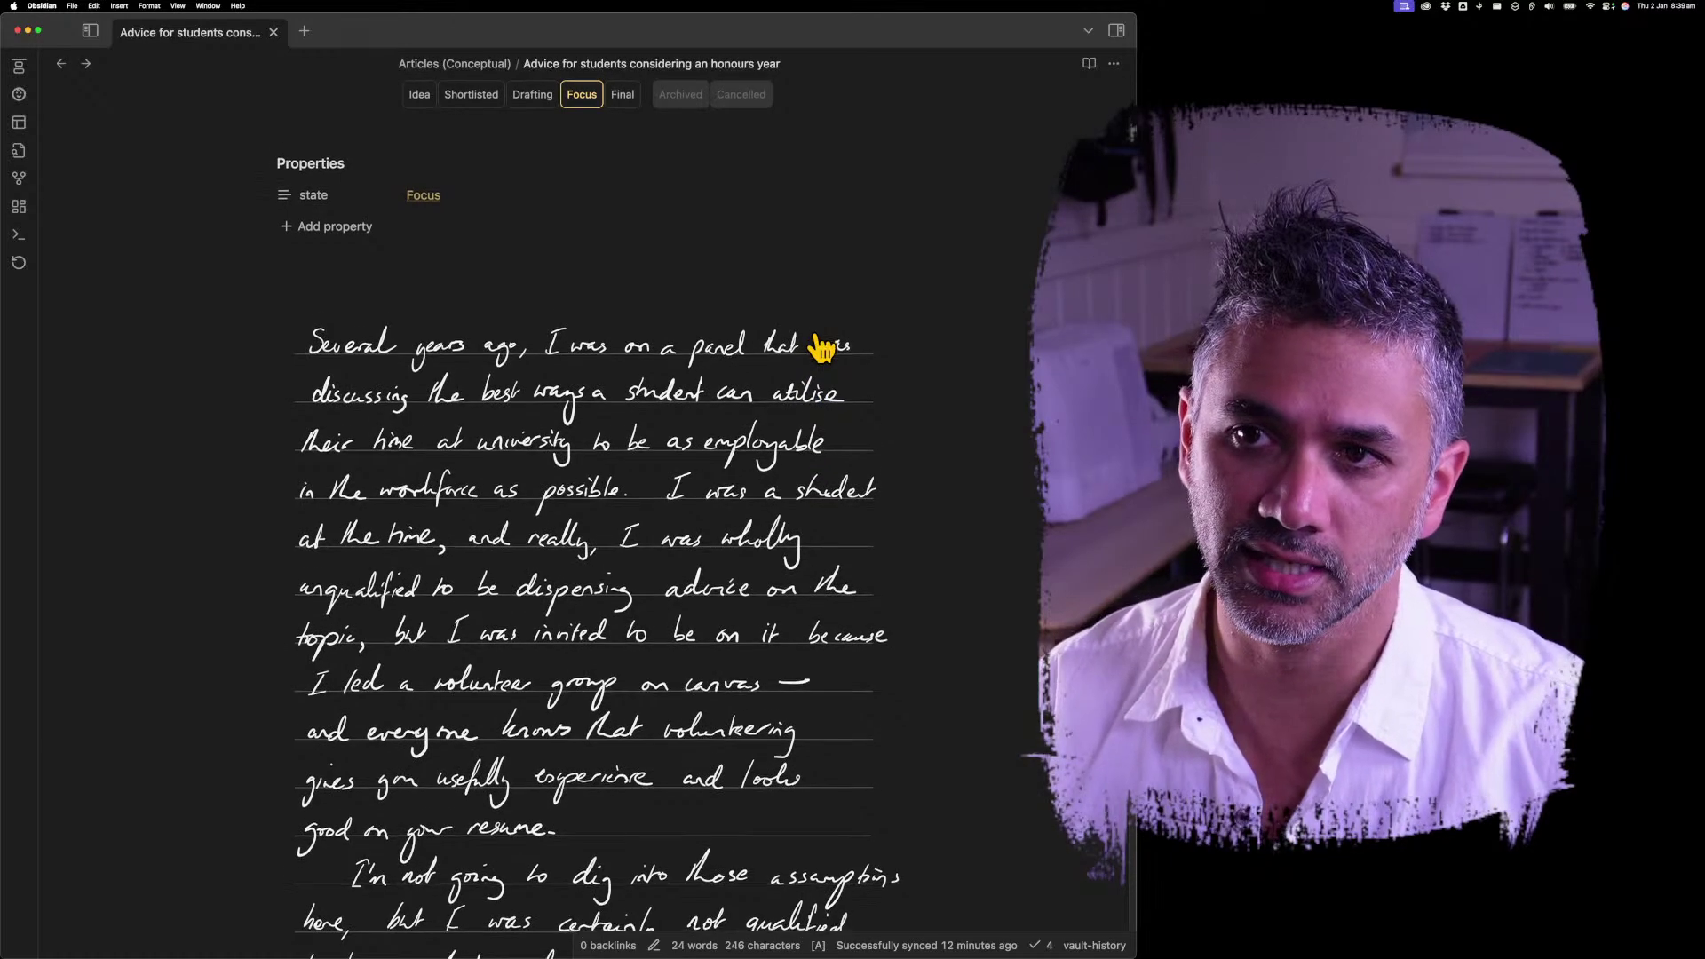
{"action": "scroll", "coordinate": [822, 349], "scroll_direction": "down", "scroll_amount": 1}
{"action": "scroll", "coordinate": [822, 349], "scroll_direction": "up", "scroll_amount": 1}
{"action": "scroll", "coordinate": [822, 349], "scroll_direction": "down", "scroll_amount": 1}
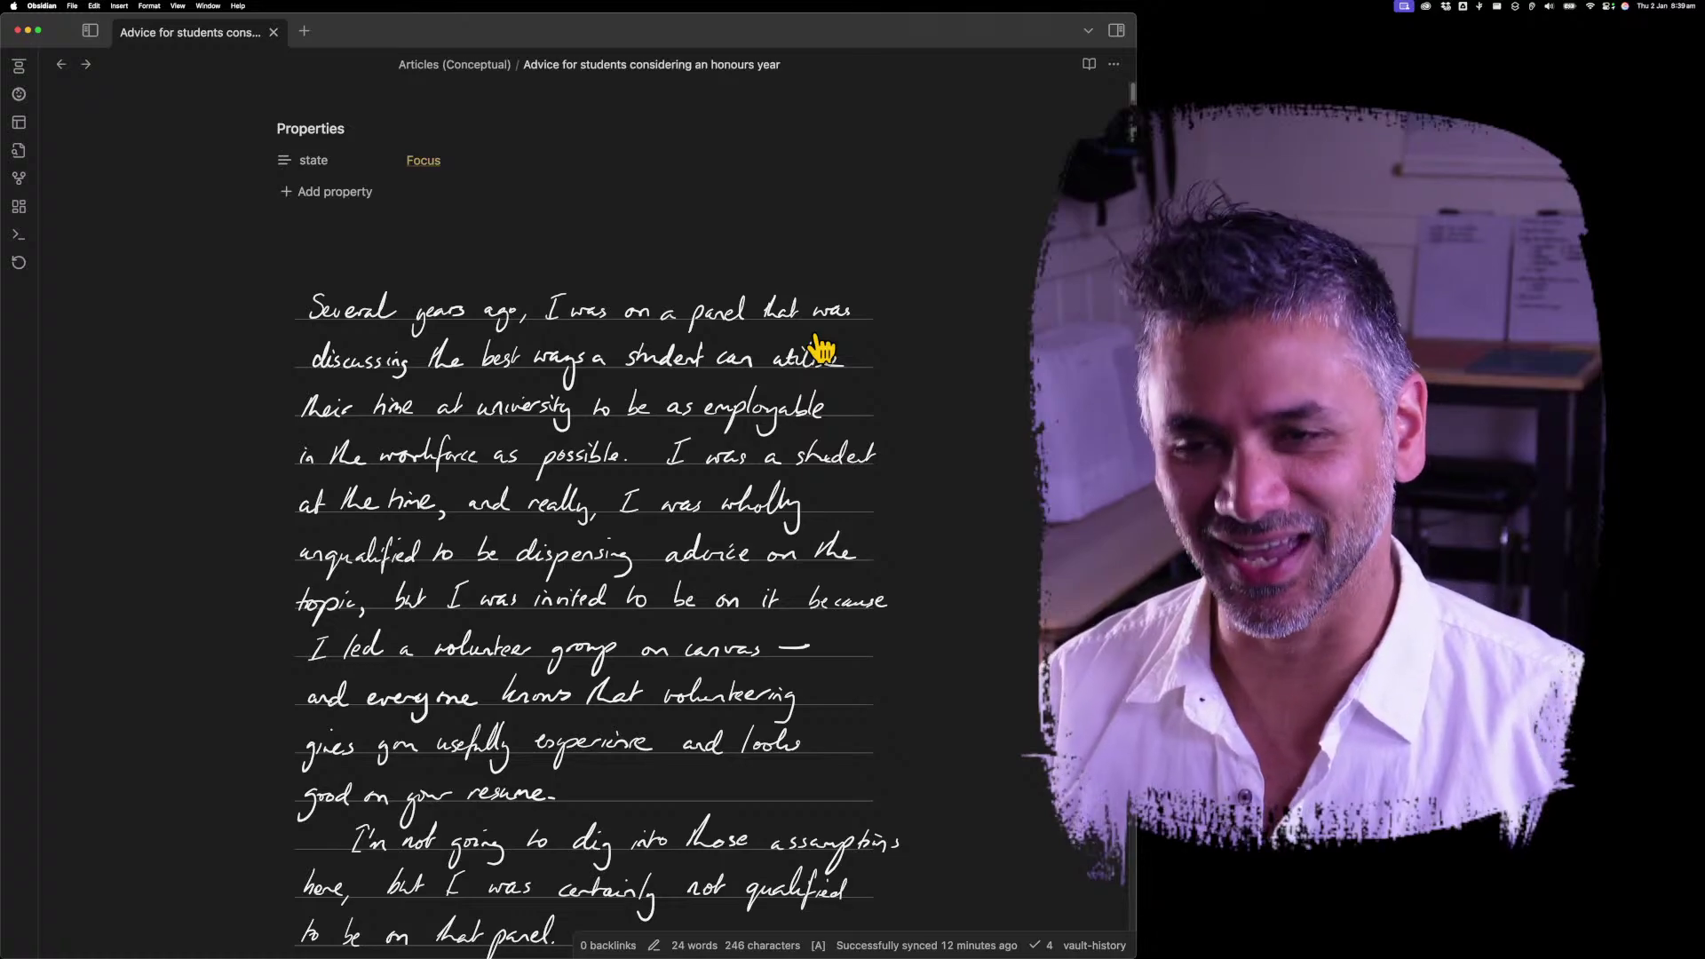
{"action": "scroll", "coordinate": [822, 349], "scroll_direction": "up", "scroll_amount": 1}
{"action": "scroll", "coordinate": [822, 349], "scroll_direction": "down", "scroll_amount": 1}
{"action": "scroll", "coordinate": [822, 349], "scroll_direction": "up", "scroll_amount": 1}
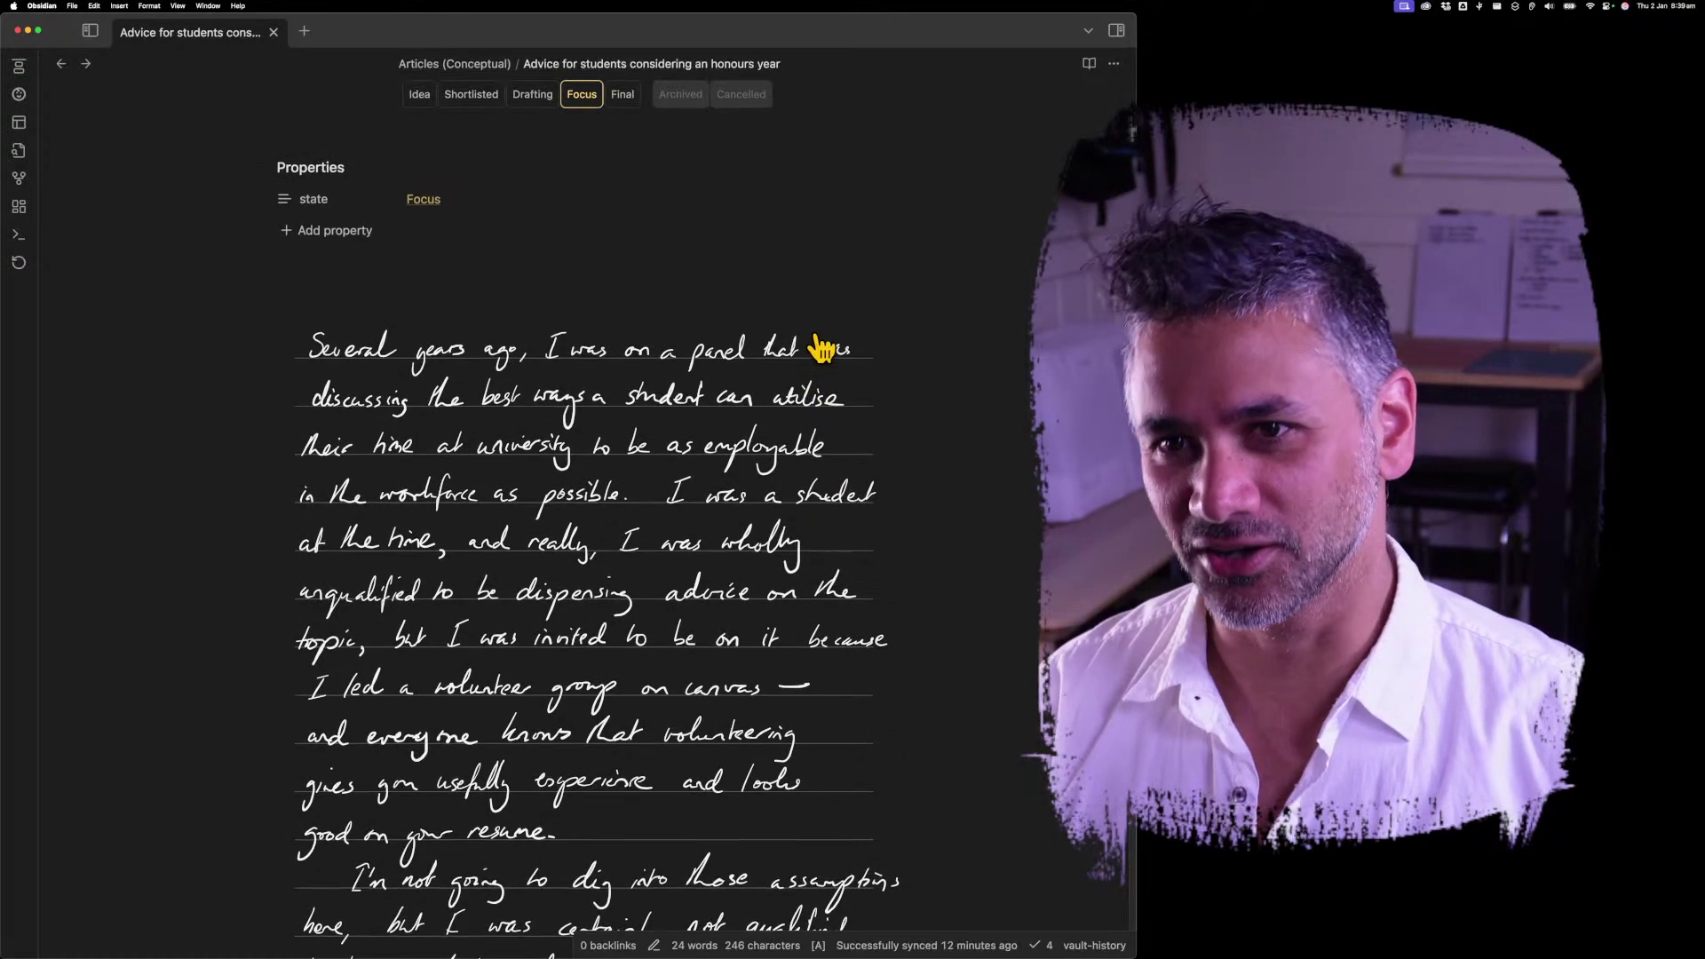
{"action": "scroll", "coordinate": [822, 349], "scroll_direction": "down", "scroll_amount": 1}
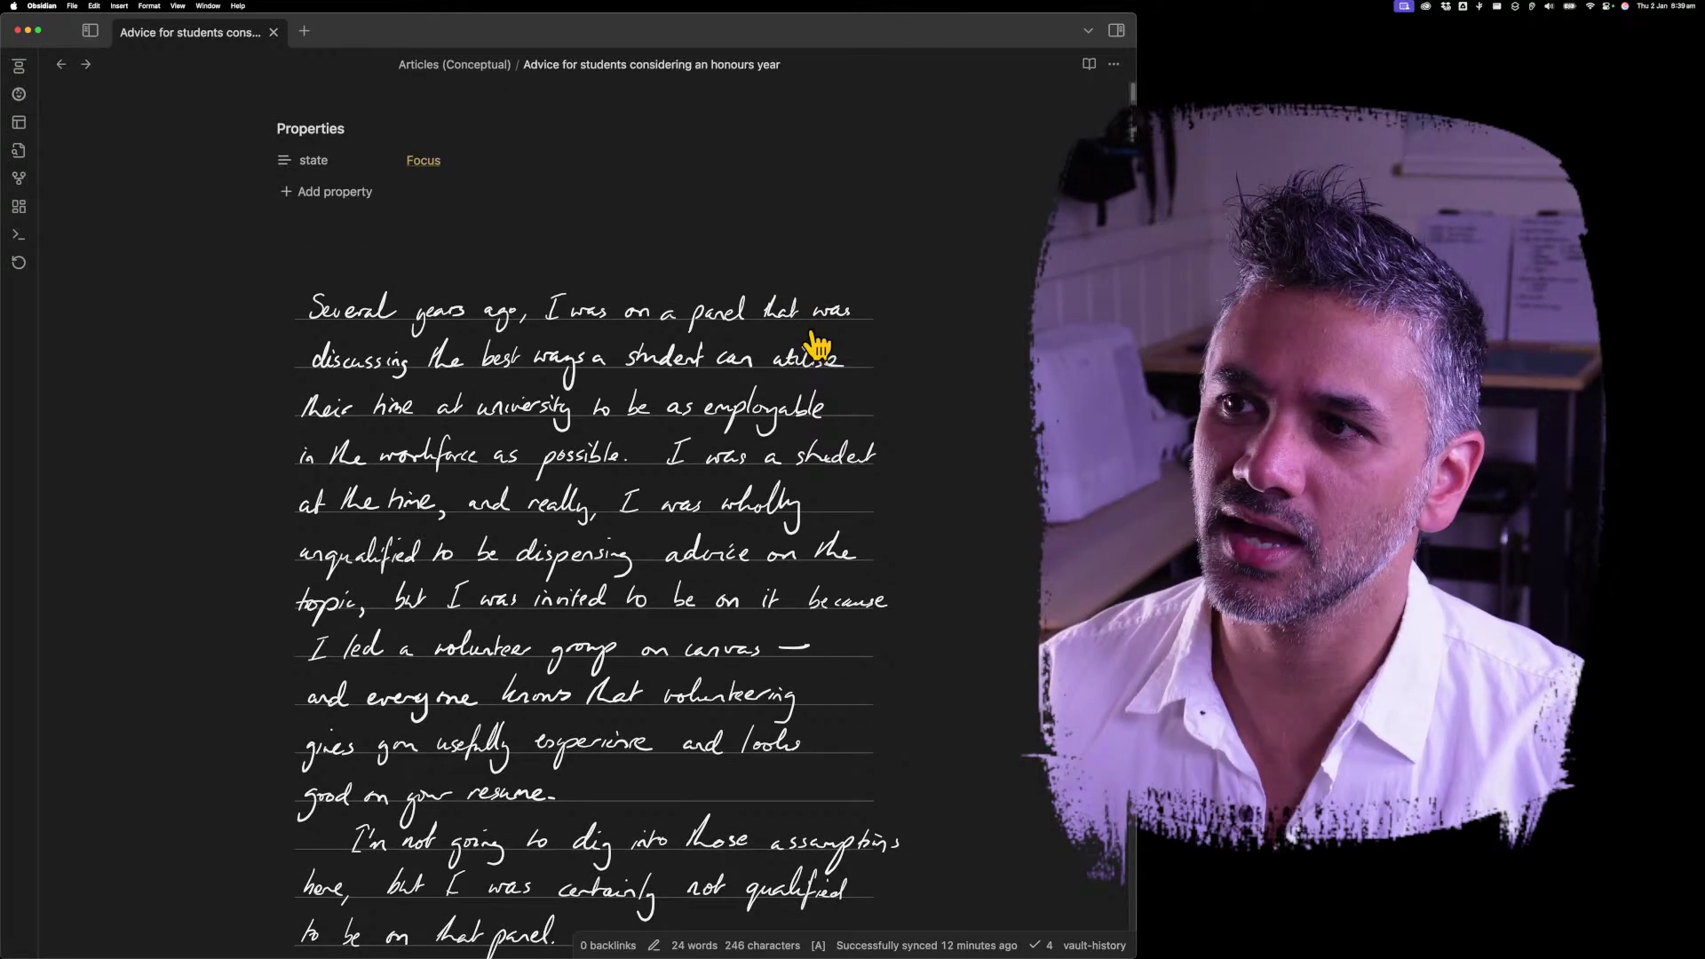
{"action": "left_click", "coordinate": [265, 127]}
Expand the note's properties and step its state back and forth through Final, Idea and Archived, ending on Focus.
{"action": "scroll", "coordinate": [441, 182], "scroll_direction": "up", "scroll_amount": 1}
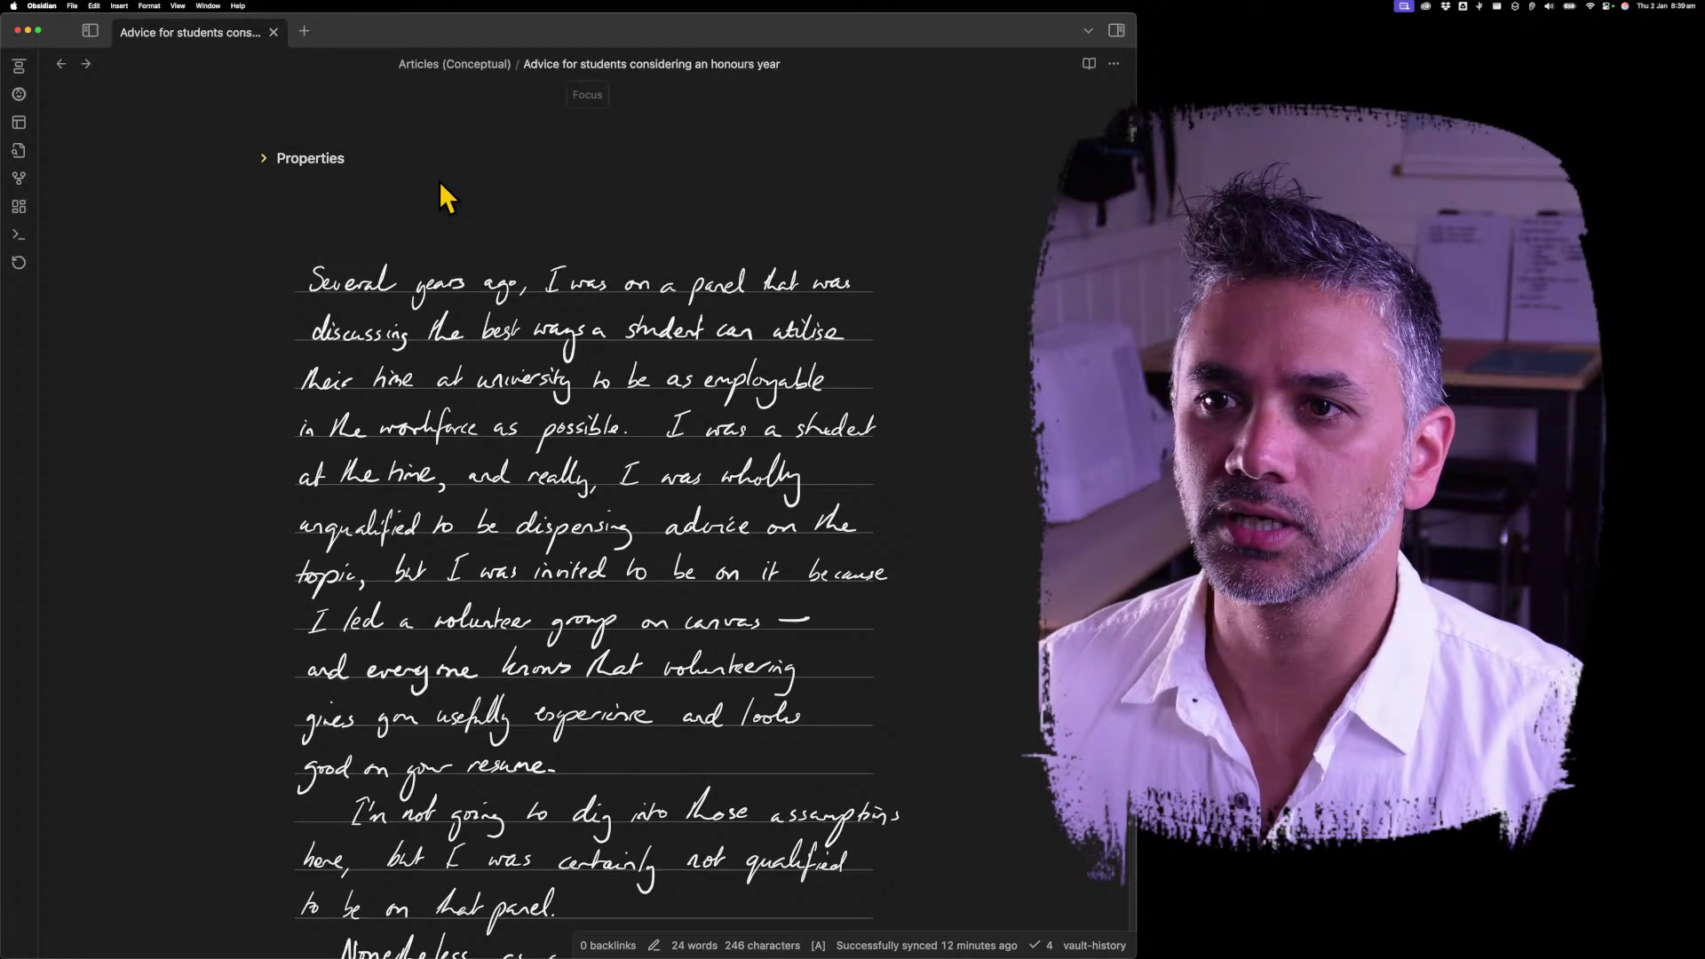
{"action": "left_click", "coordinate": [446, 197]}
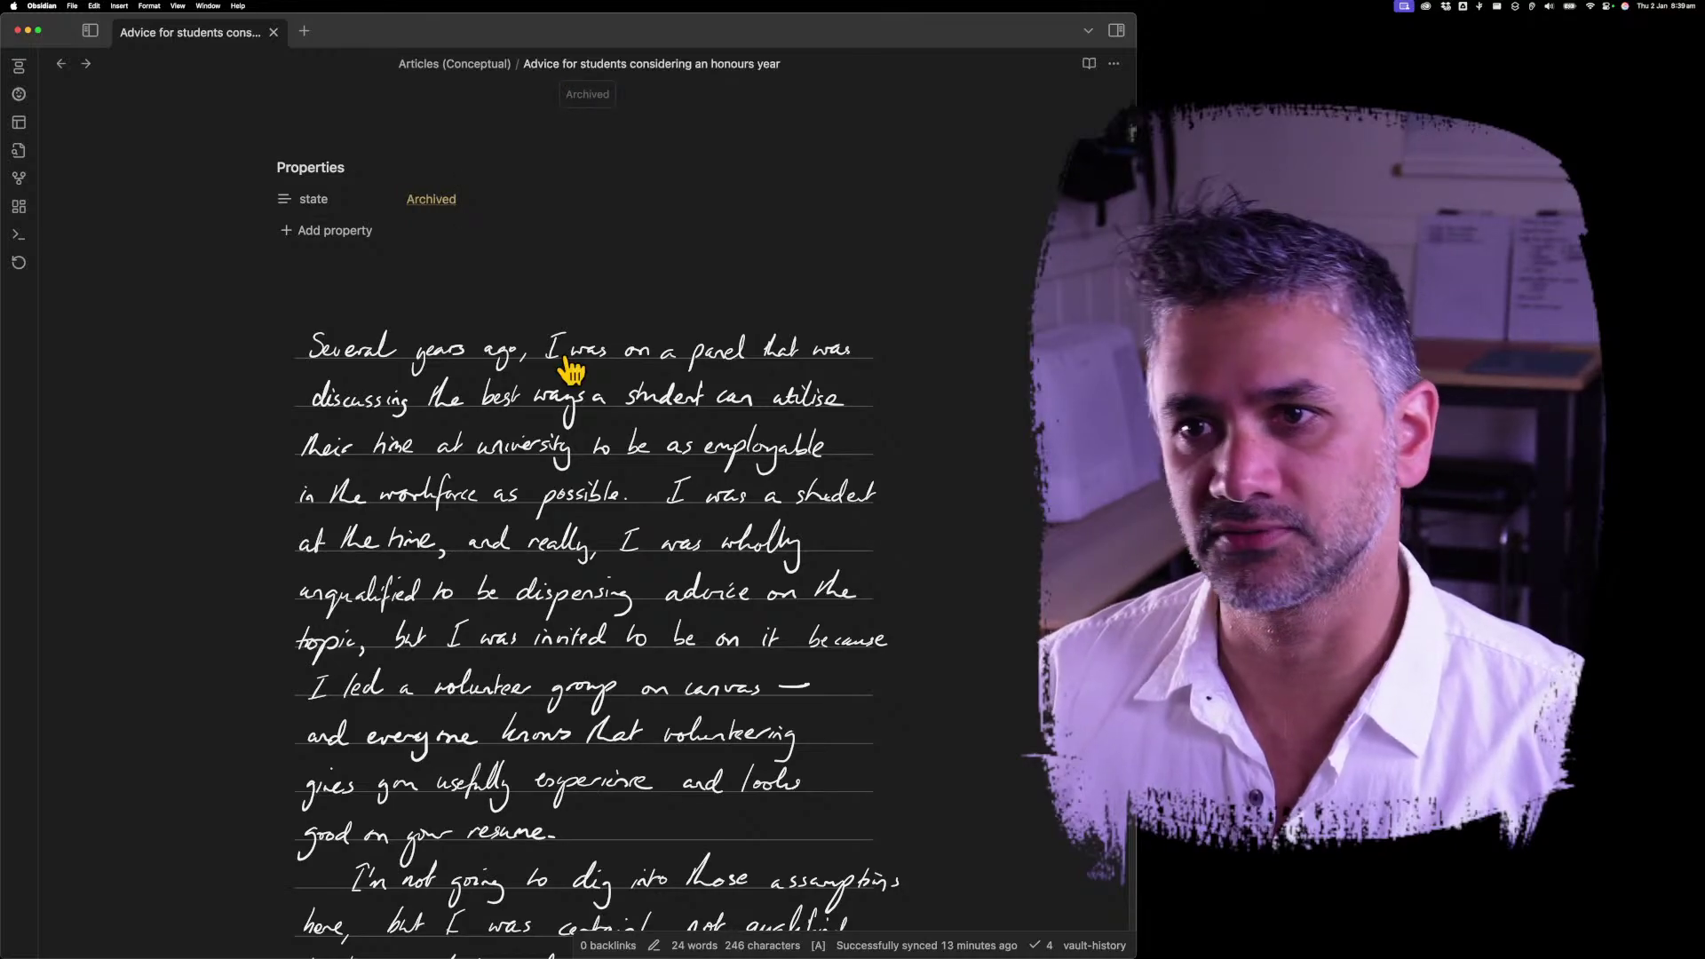
{"action": "key", "text": "super+z"}
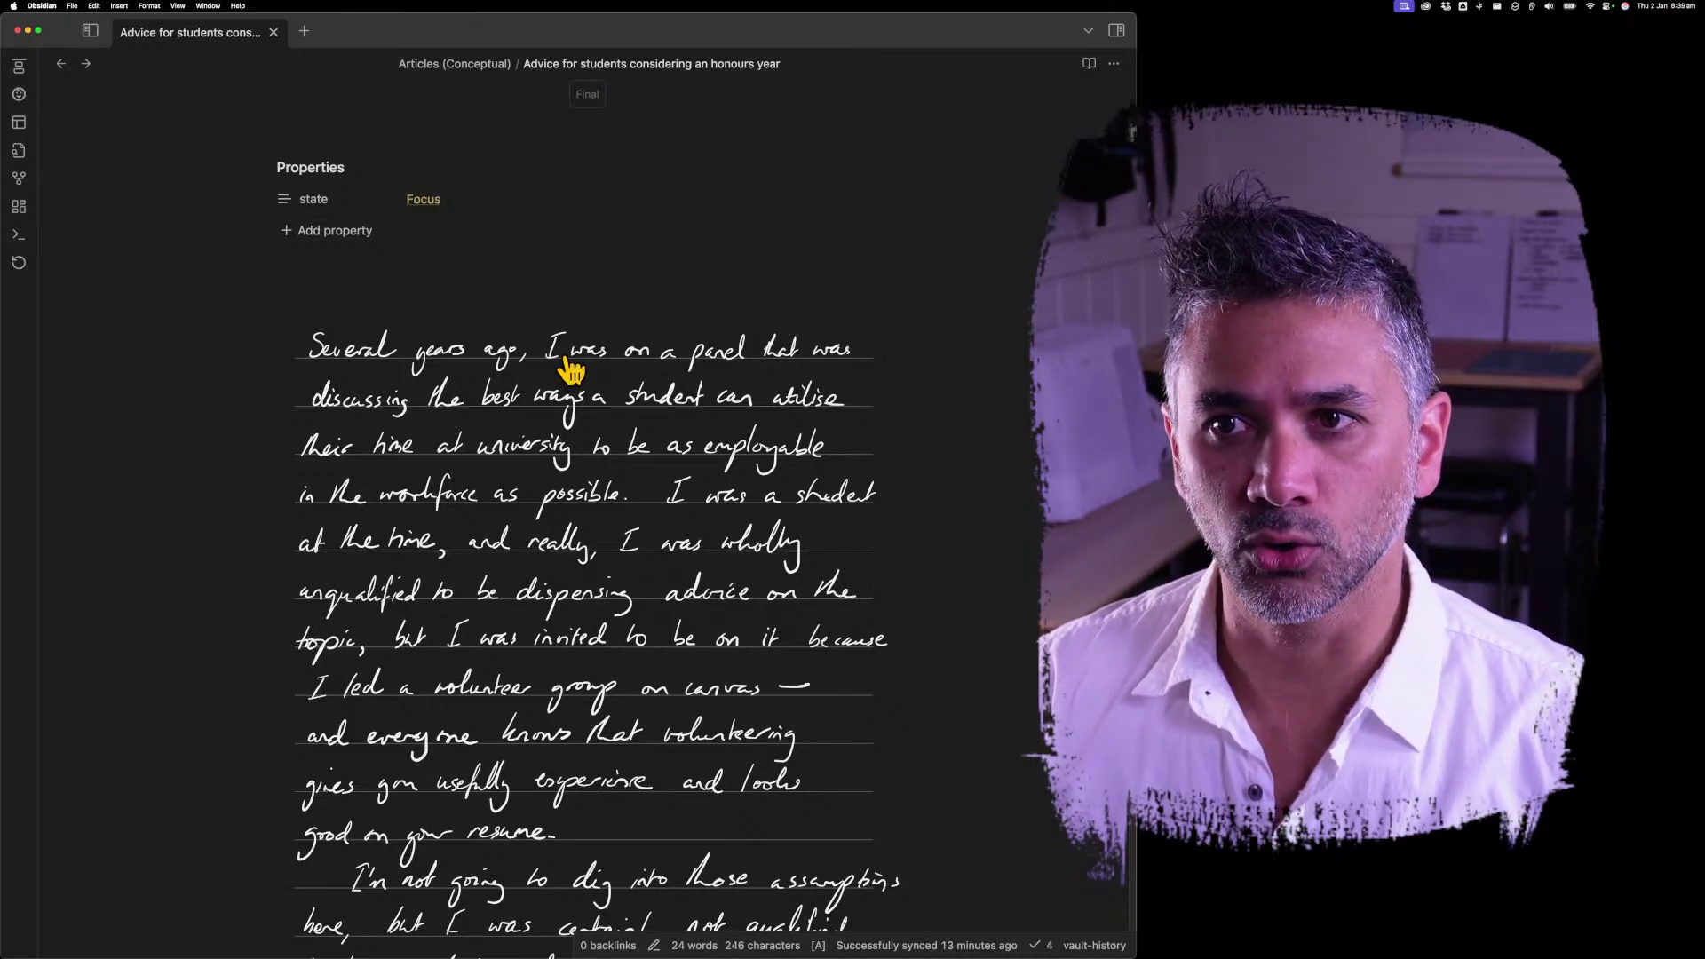
{"action": "key", "text": "super+z"}
{"action": "key", "text": "super+z"}
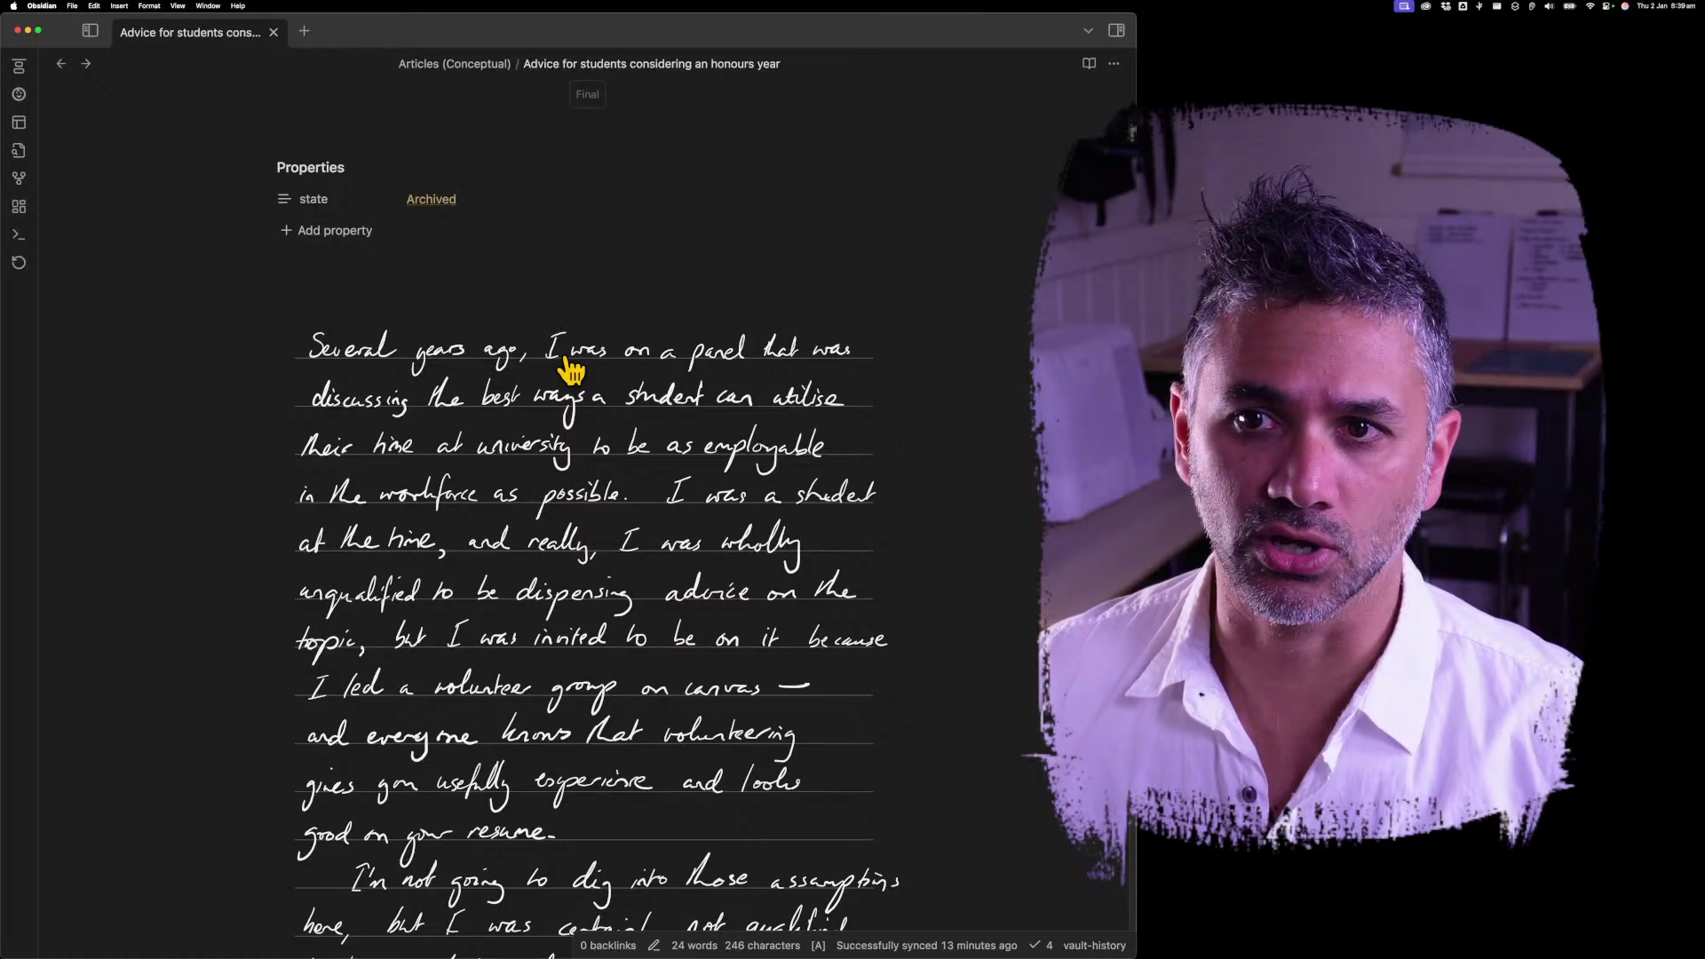
{"action": "key", "text": "super+z"}
{"action": "key", "text": "super+z"}
{"action": "key", "text": "super+z"}
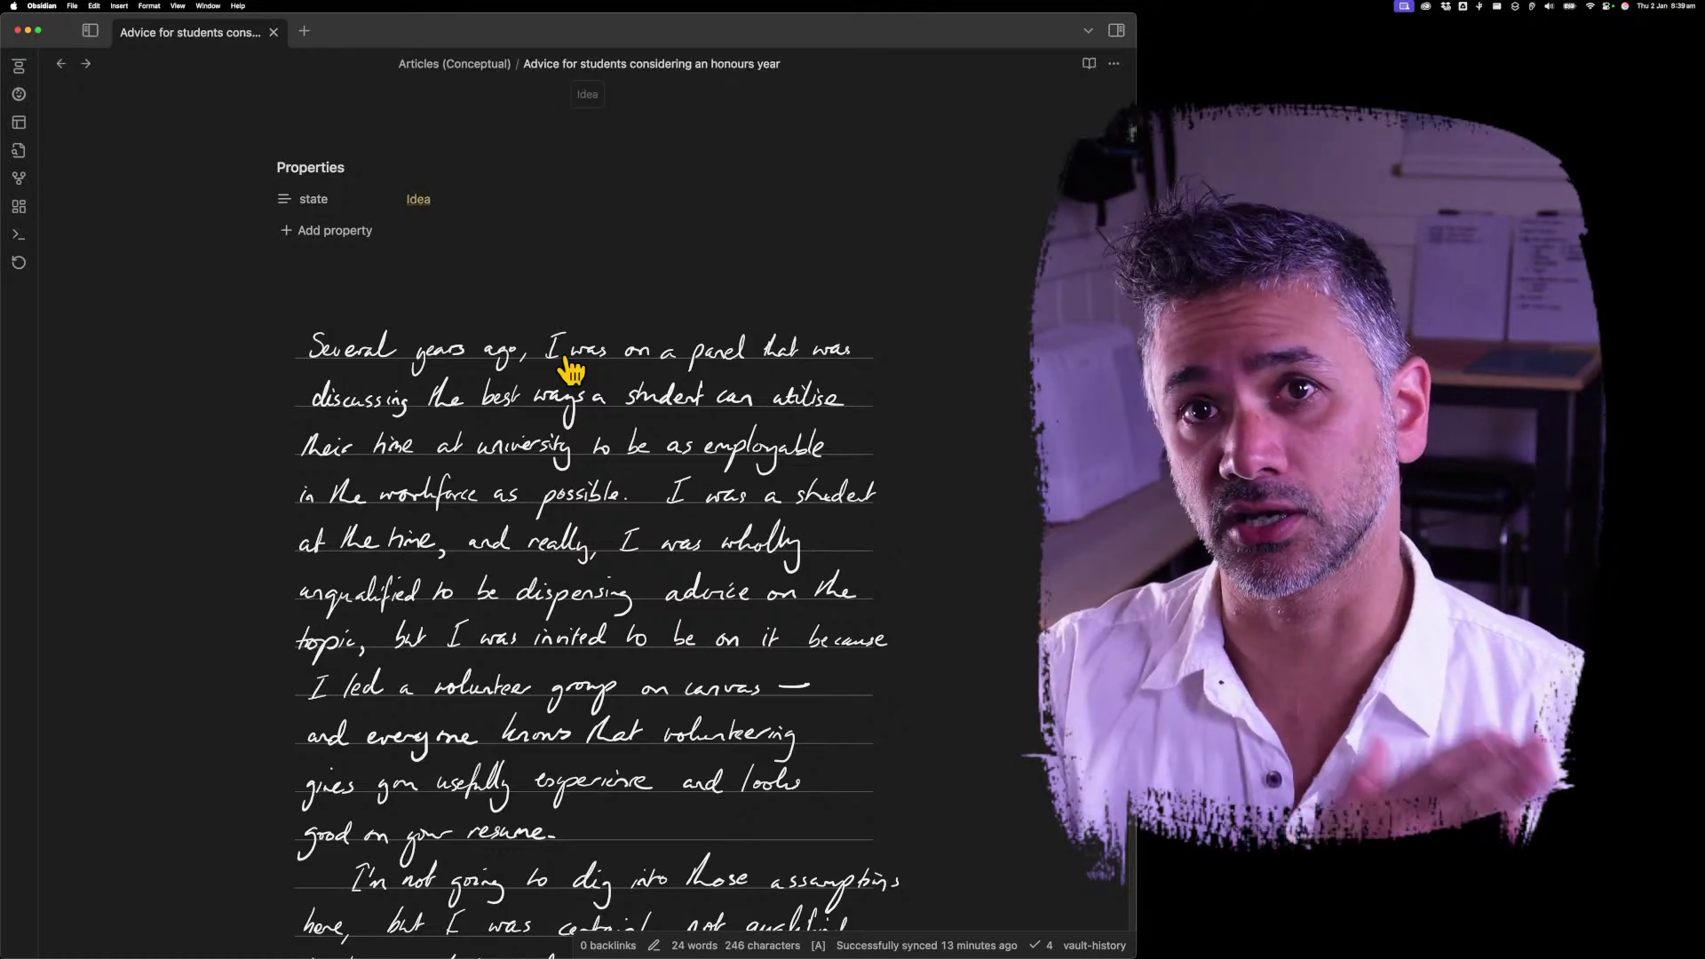
{"action": "key", "text": "super+shift+z"}
{"action": "key", "text": "super+shift+z"}
{"action": "key", "text": "super+shift+z"}
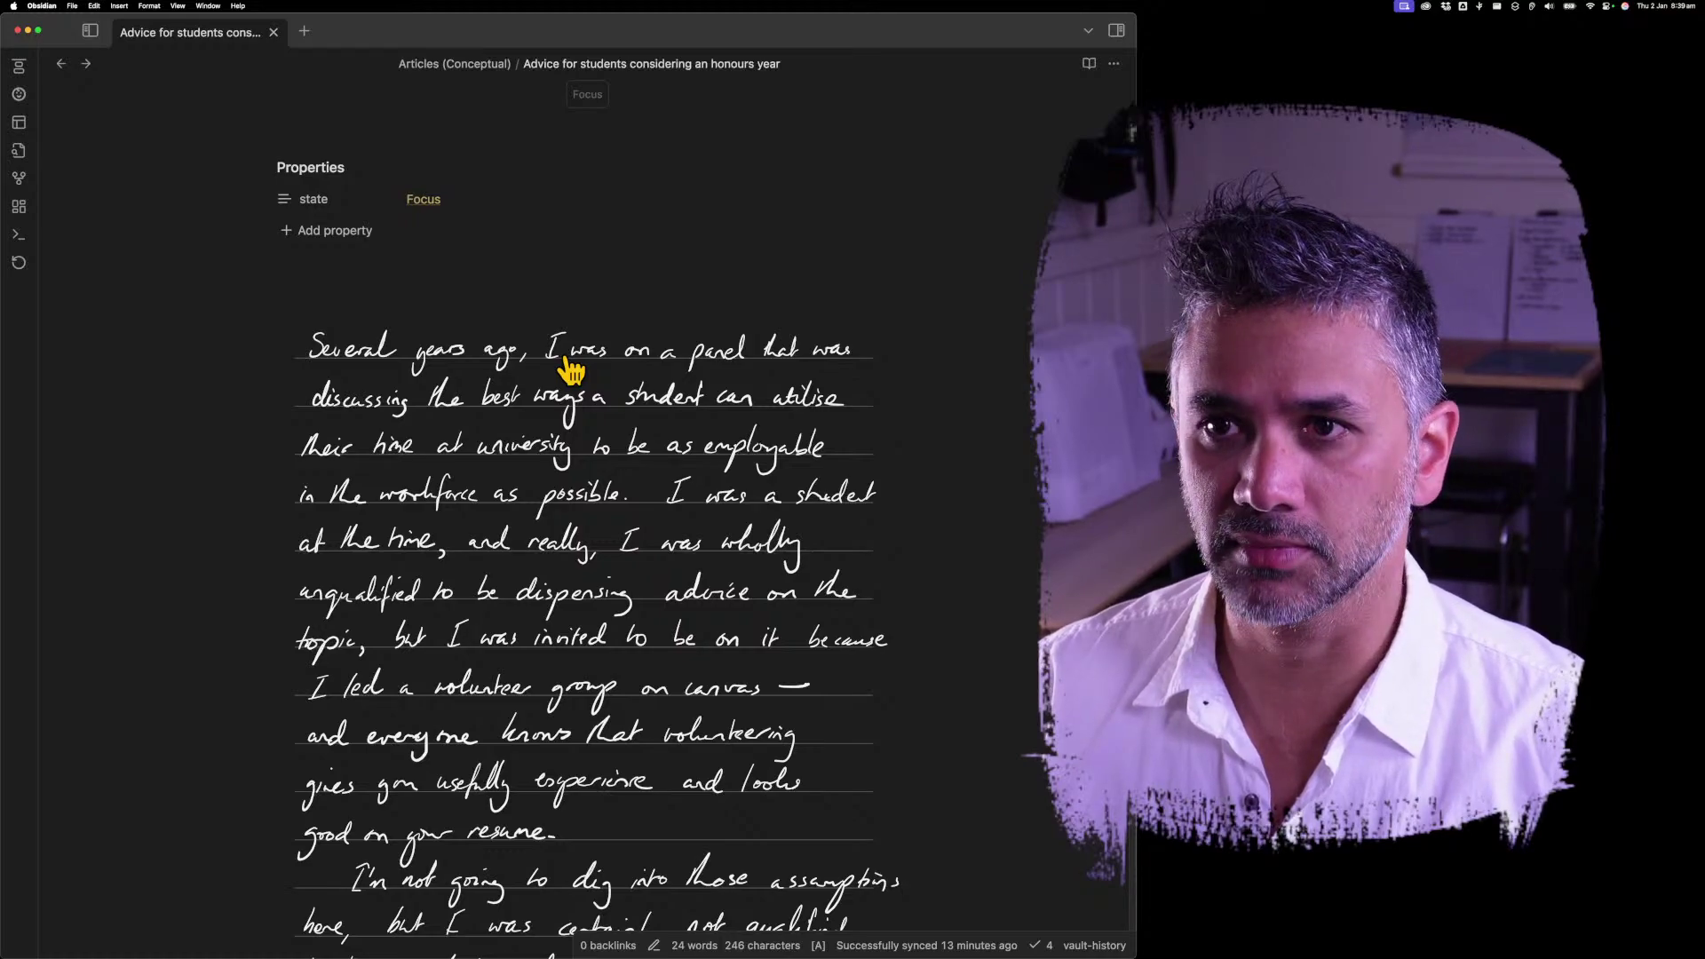
{"action": "key", "text": "super+shift+z"}
{"action": "key", "text": "super+shift+z"}
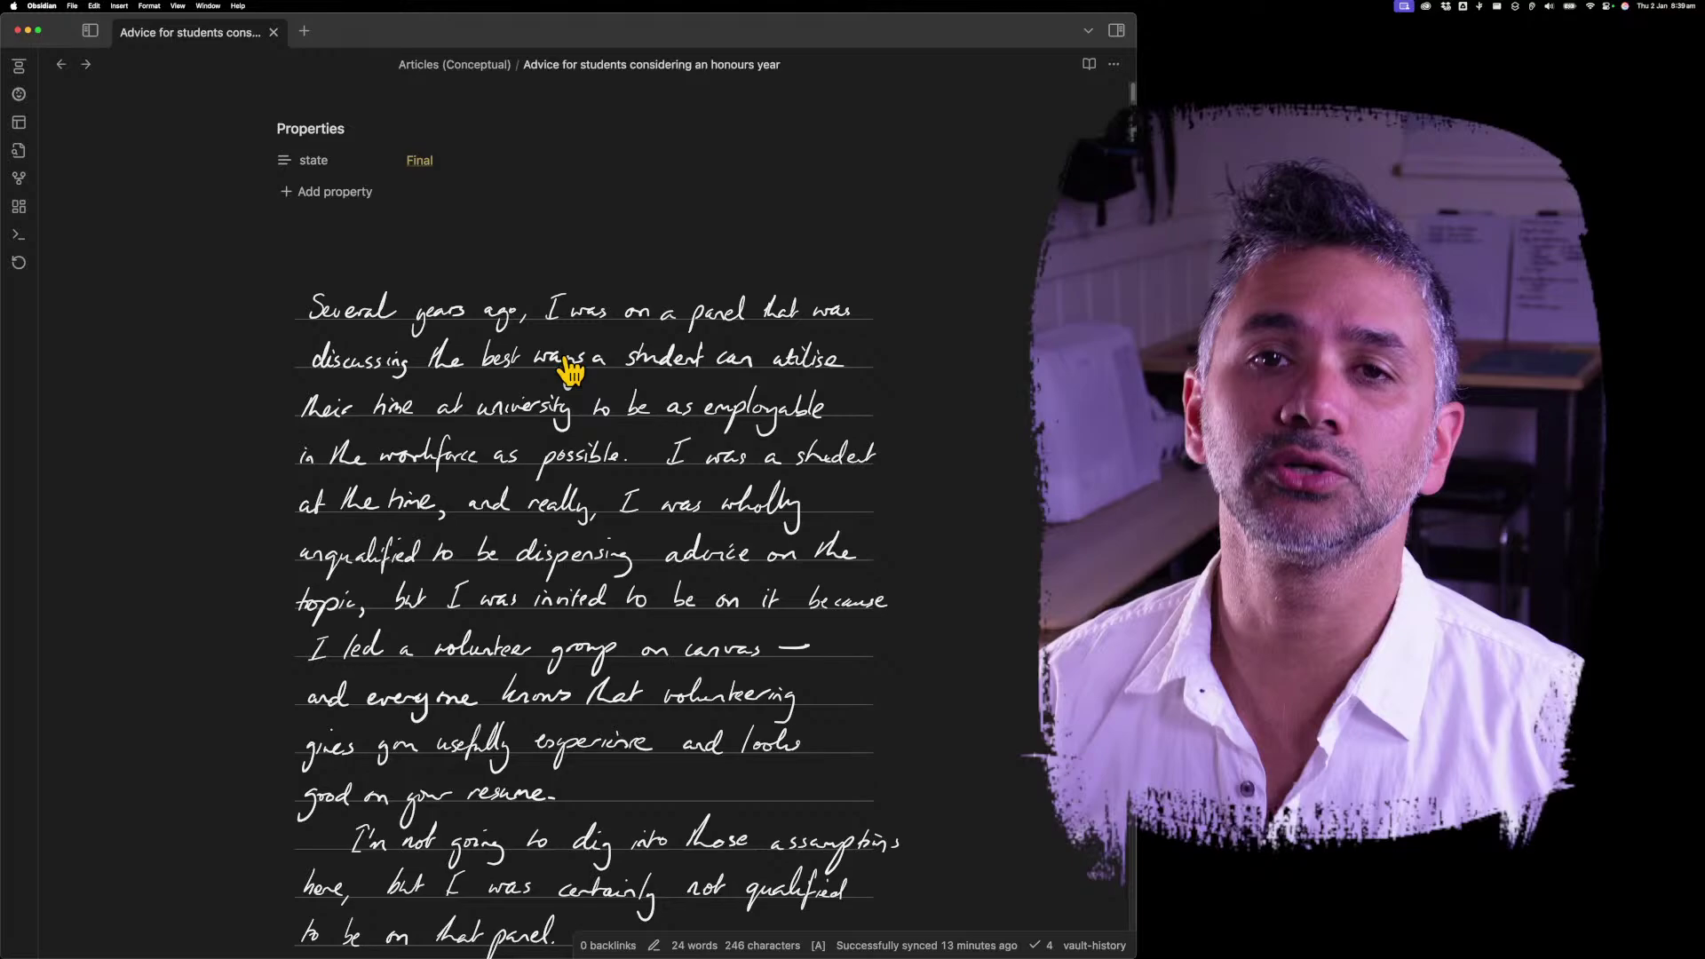
{"action": "key", "text": "super+z"}
{"action": "key", "text": "super+z"}
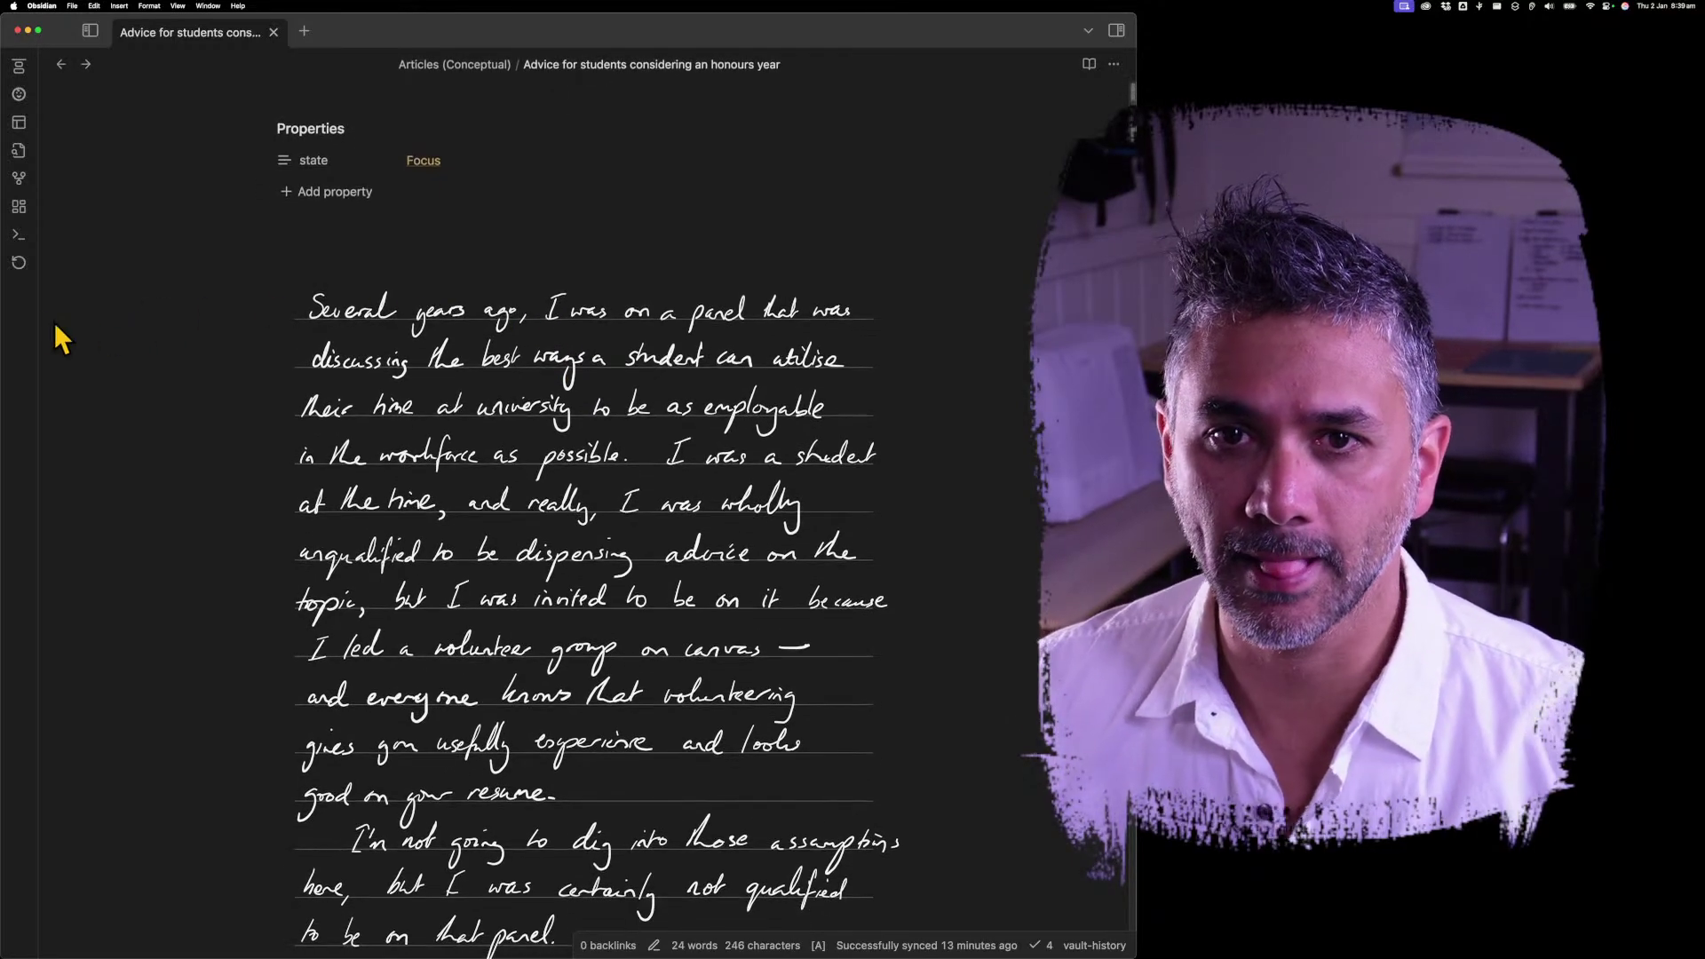
Show the folder list and review Project Browser's States (Idea to Final visible, Archived and Cancelled hidden) and Notes options.
{"action": "left_click", "coordinate": [90, 32]}
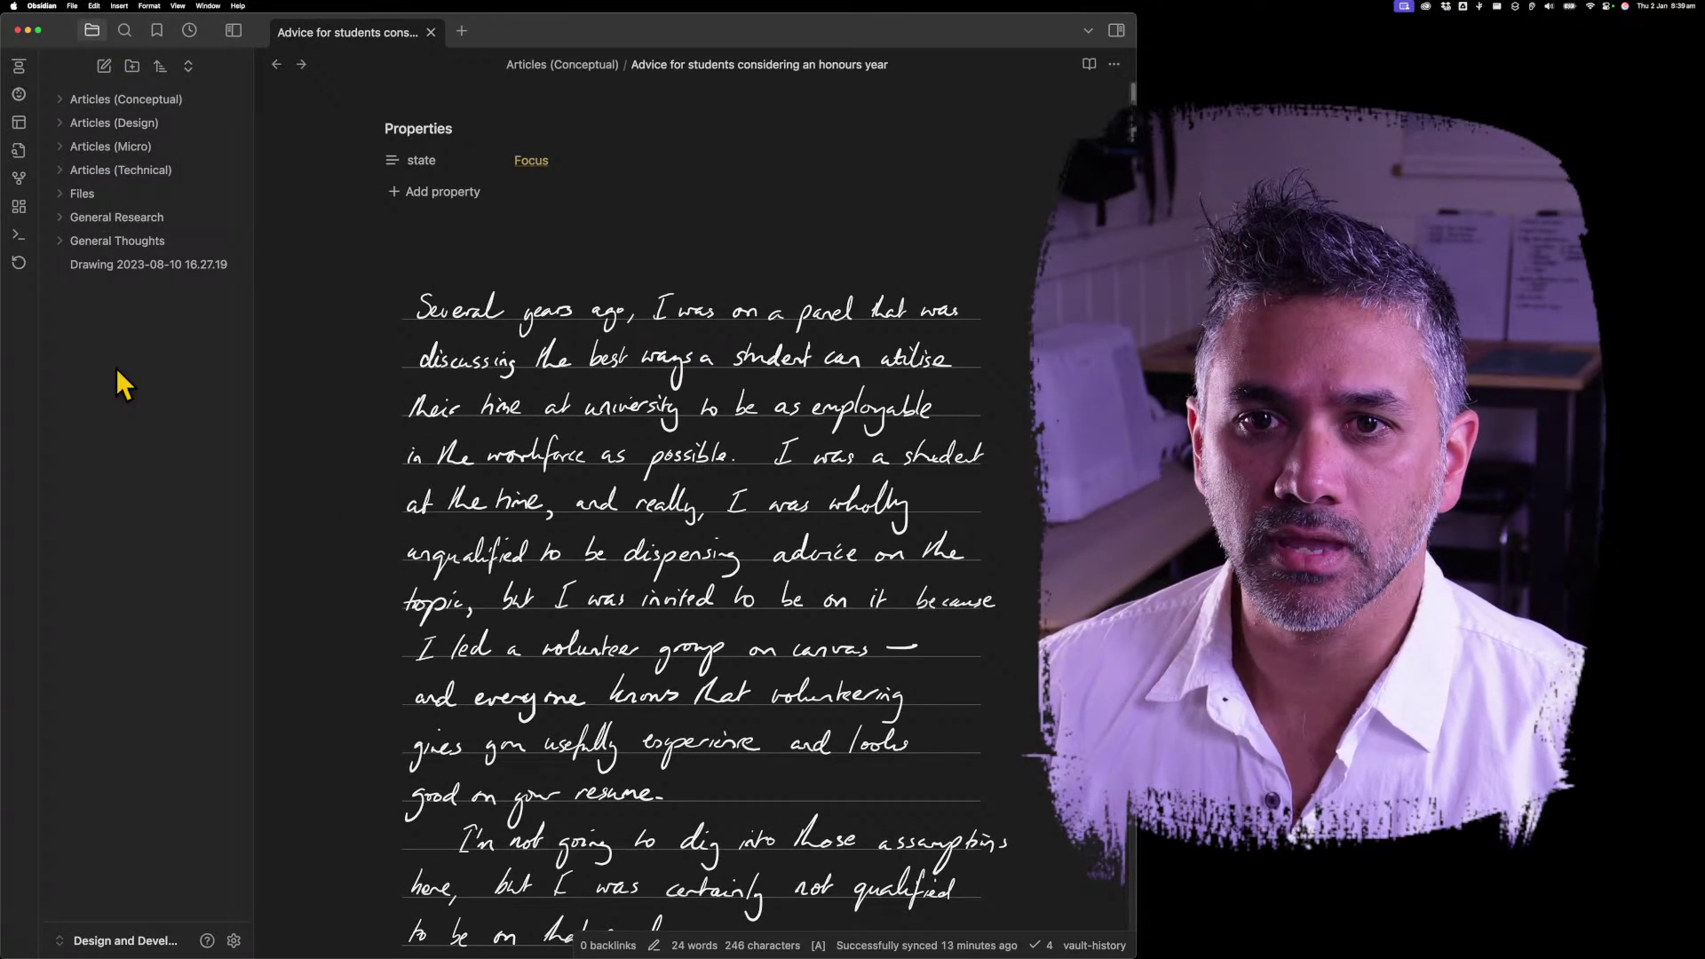
{"action": "left_click", "coordinate": [233, 940]}
{"action": "scroll", "coordinate": [704, 723], "scroll_direction": "down", "scroll_amount": 5}
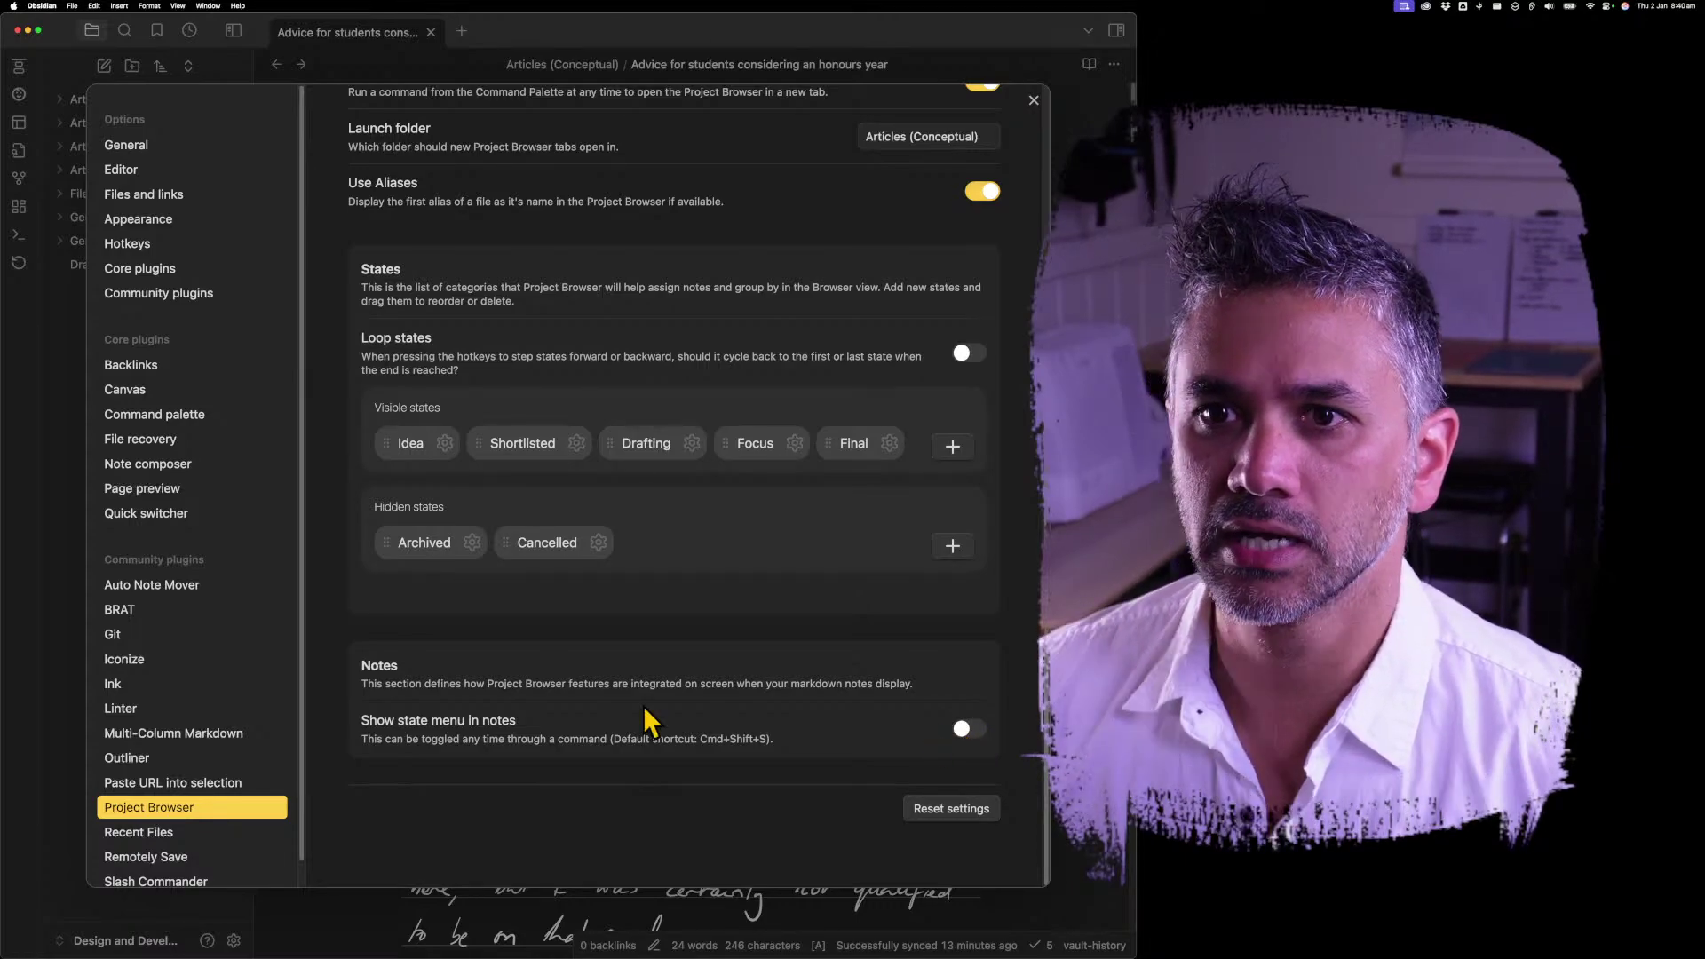
{"action": "scroll", "coordinate": [643, 705], "scroll_direction": "up", "scroll_amount": 2}
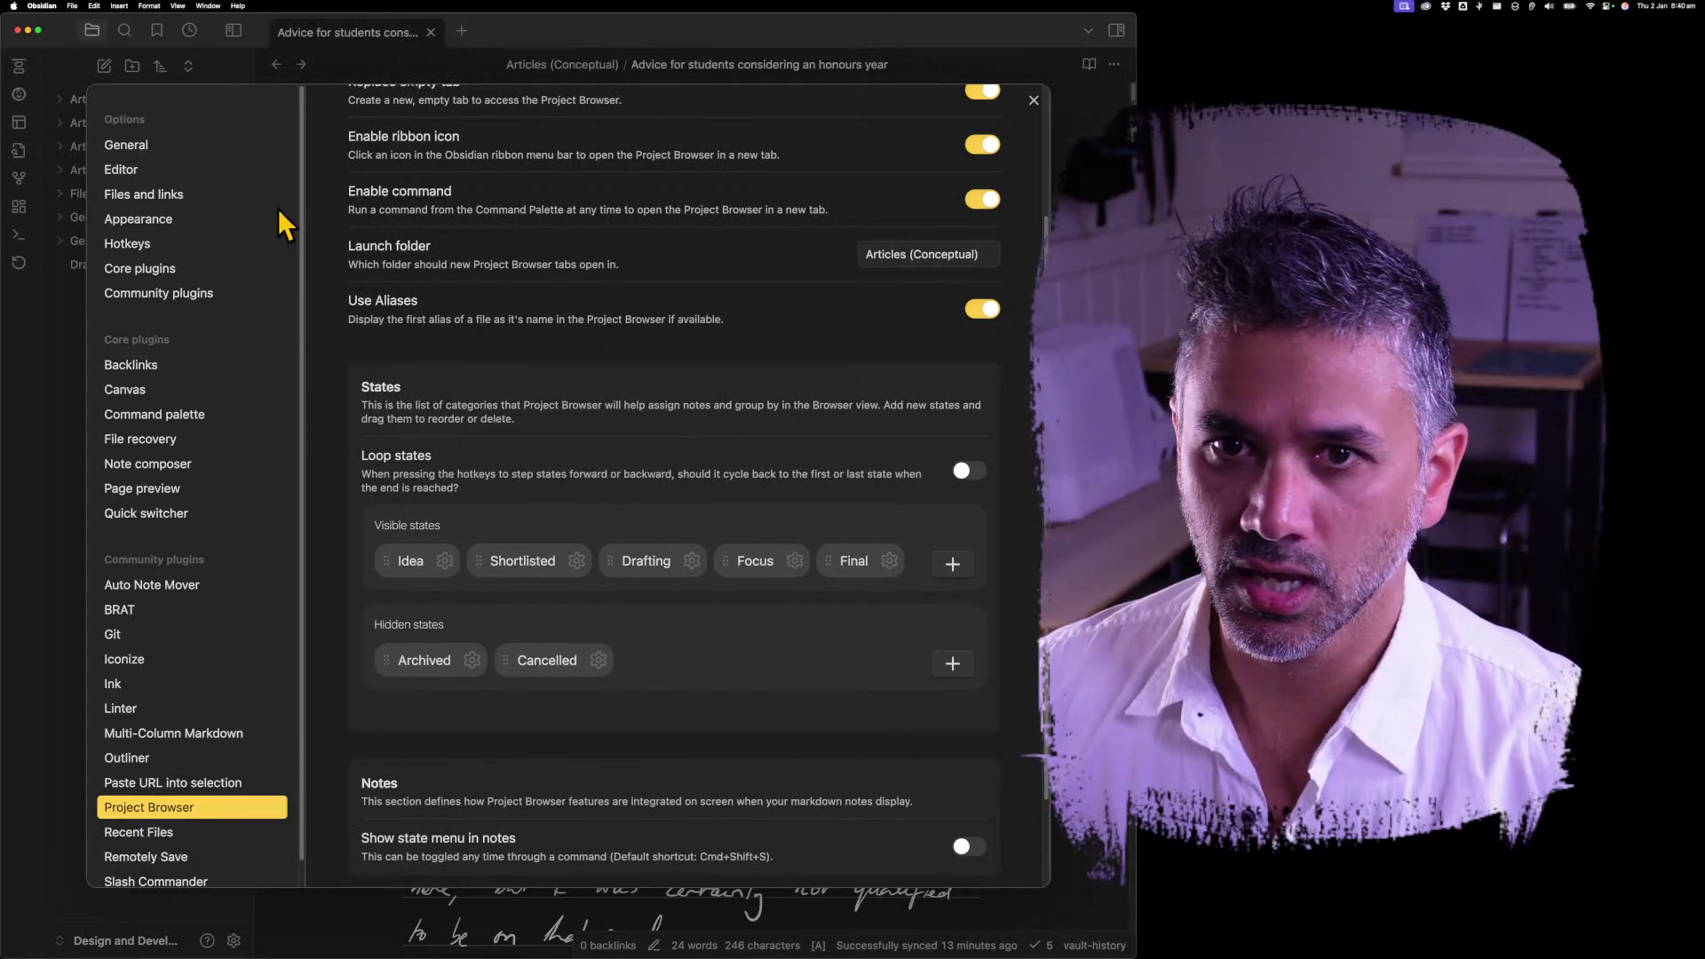
Filter the hotkeys by 'Project Browser' to show its four commands, then close Settings.
{"action": "left_click", "coordinate": [258, 243]}
{"action": "left_click", "coordinate": [883, 128]}
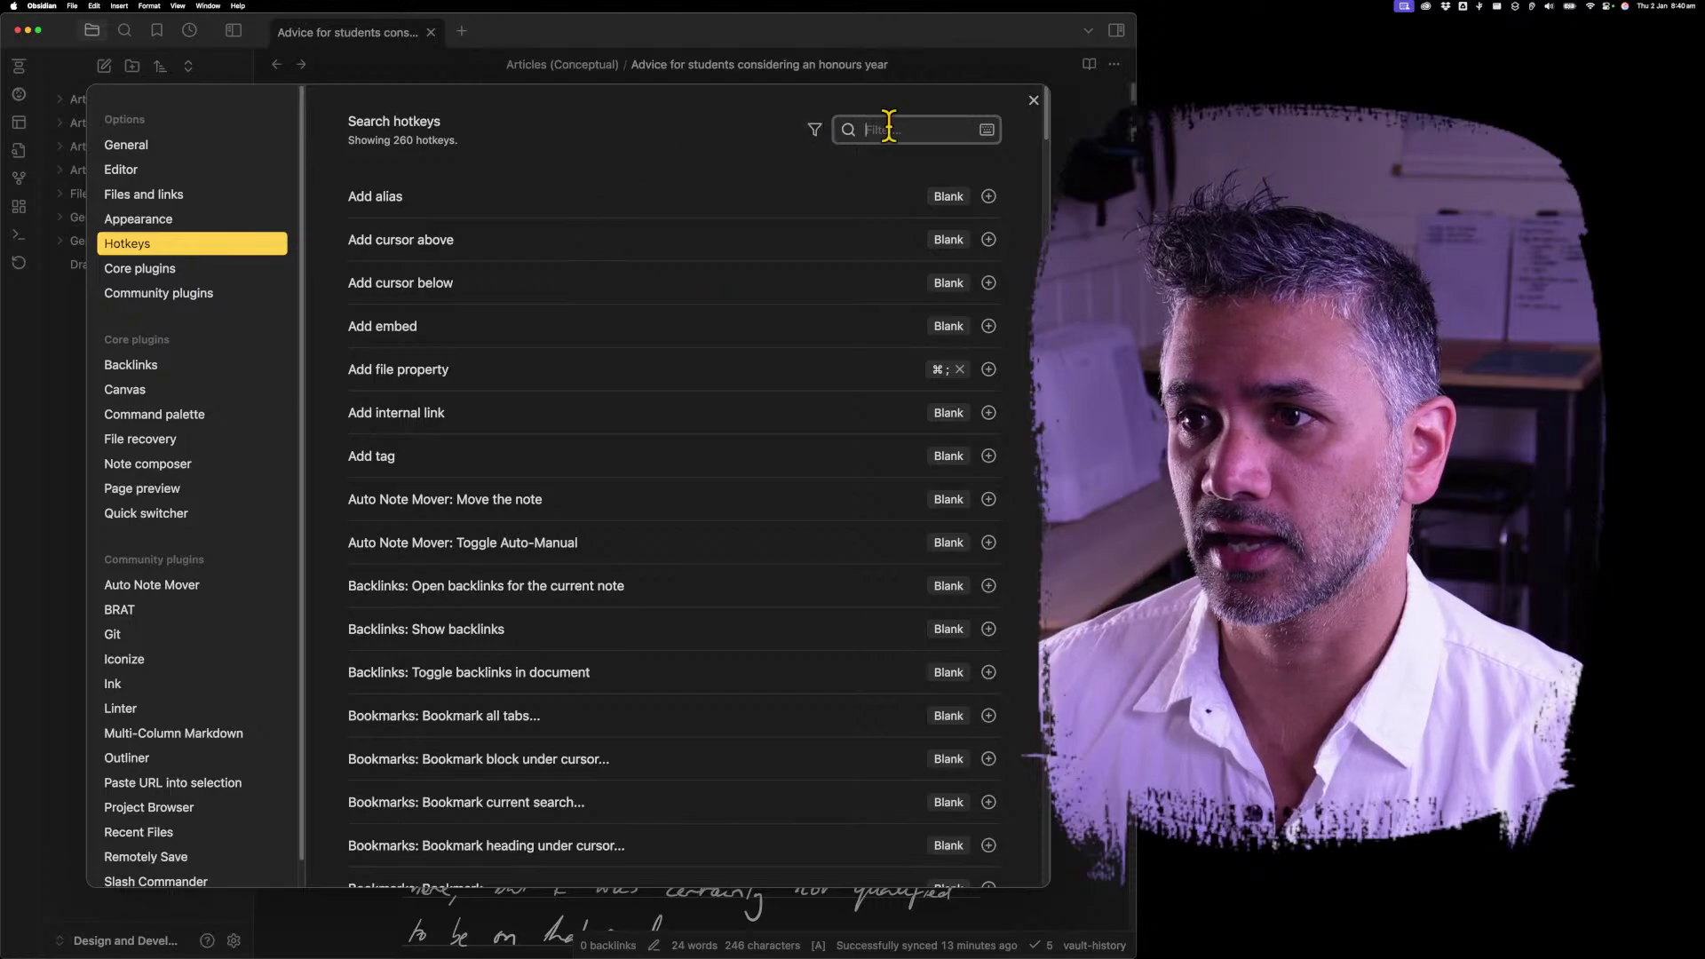
{"action": "type", "text": "P"}
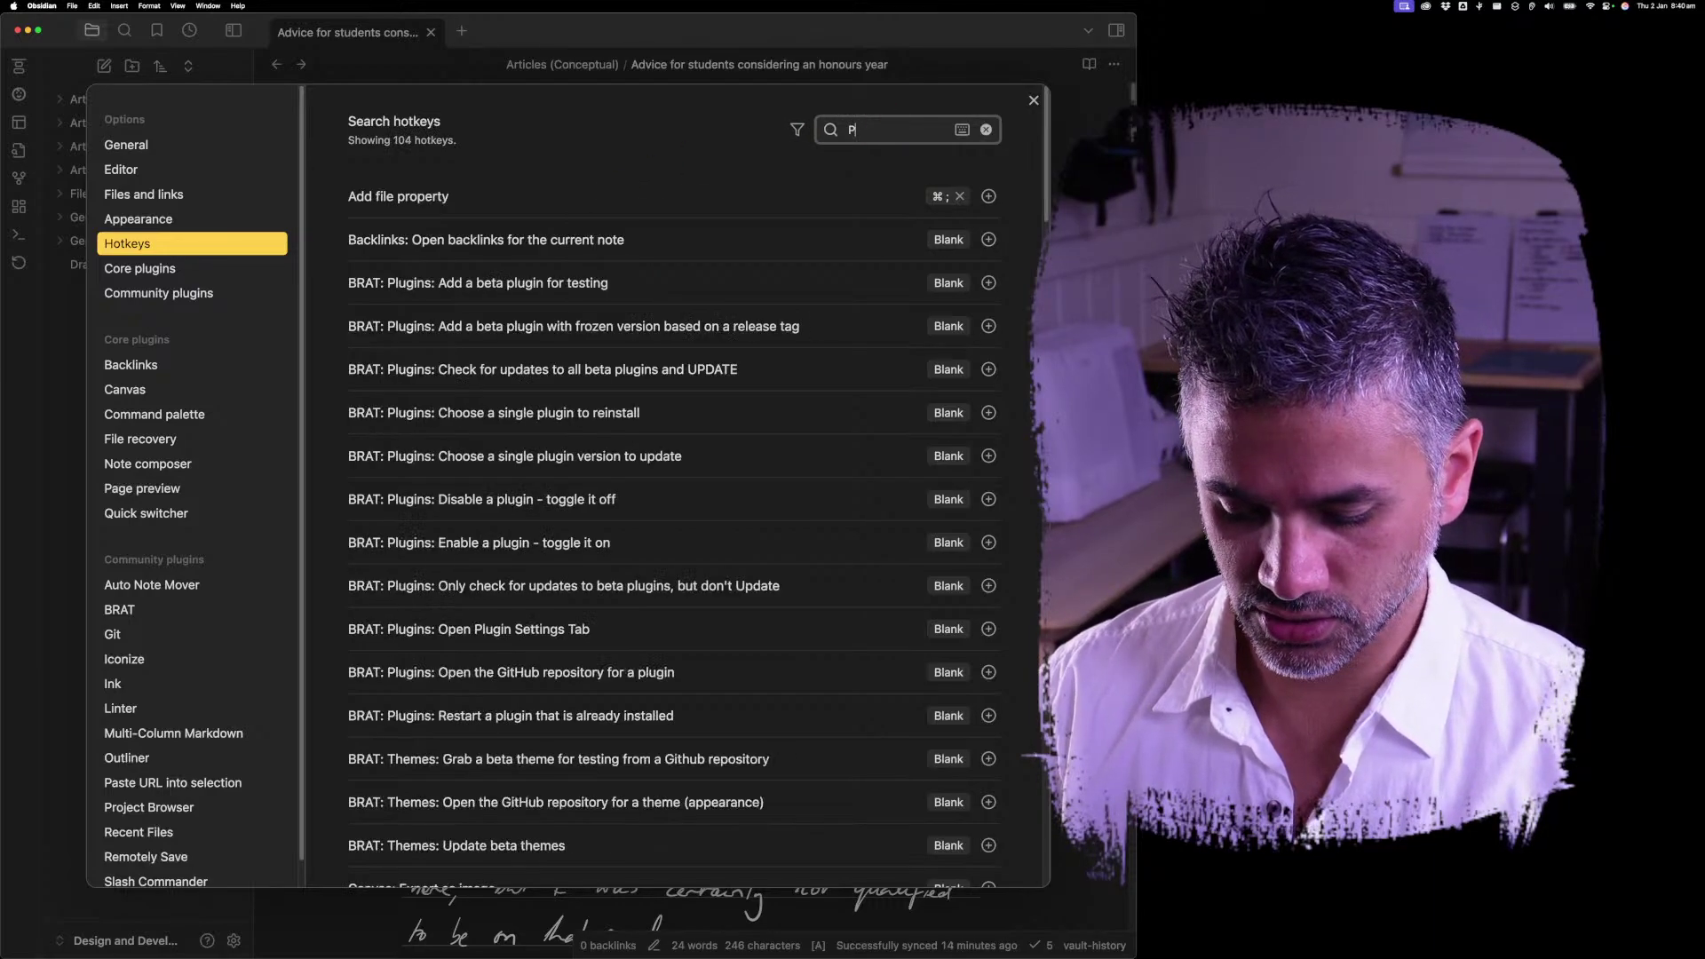
{"action": "type", "text": "roject Browser"}
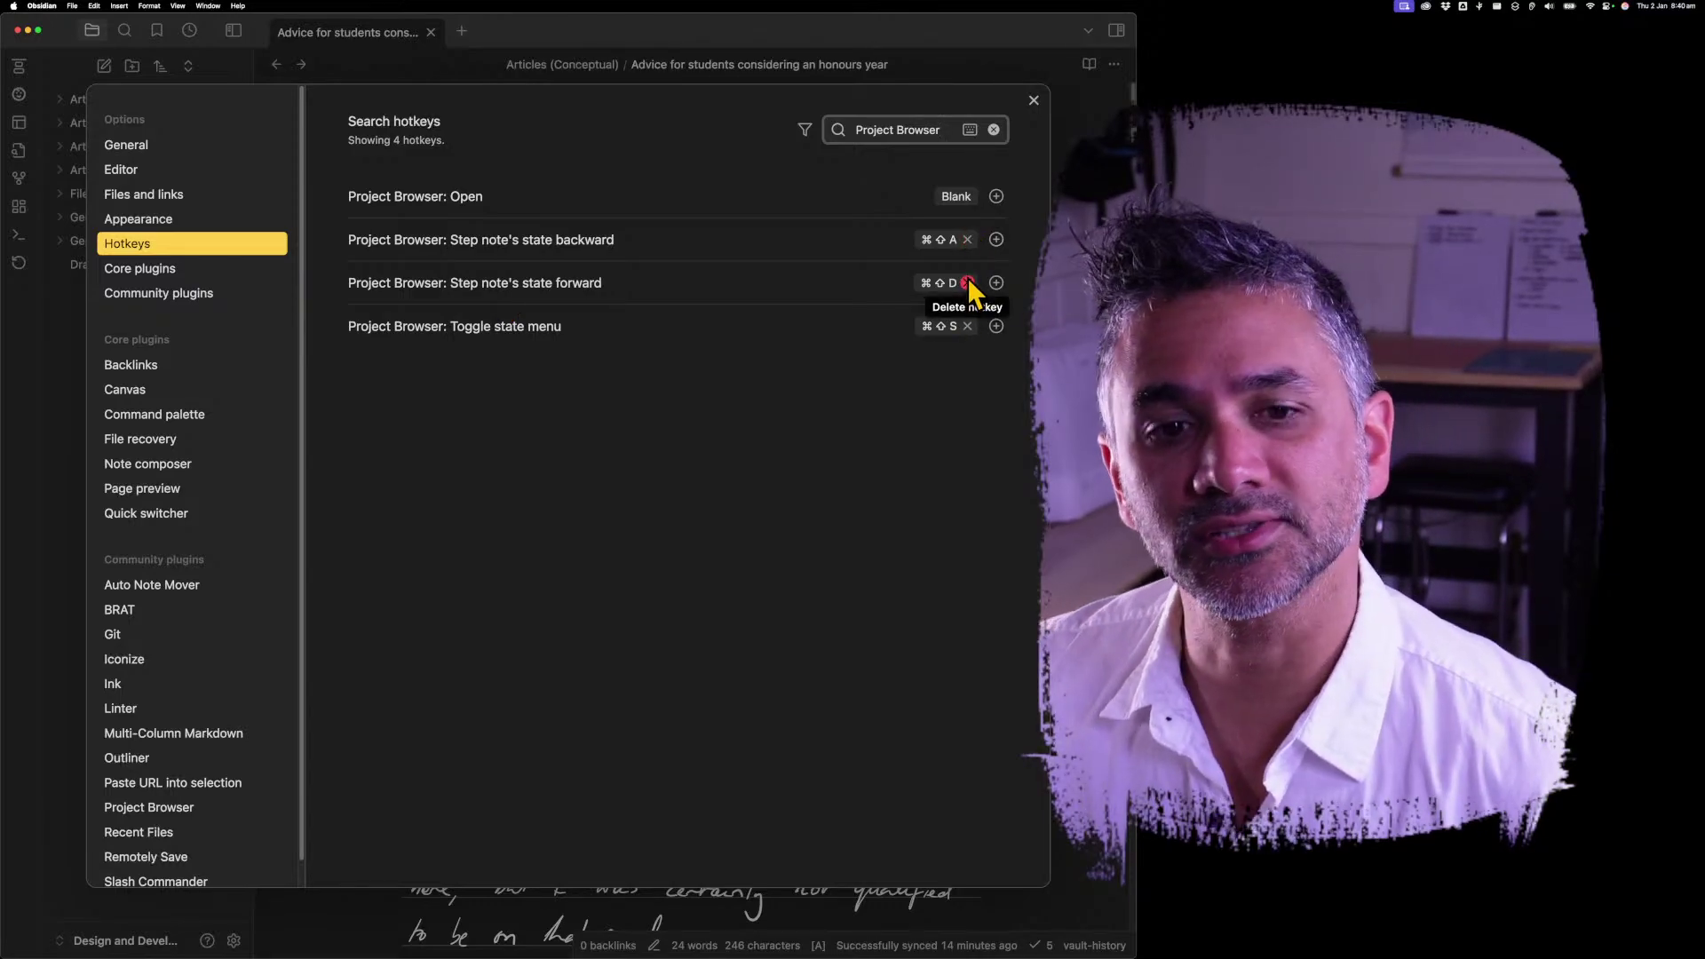
{"action": "left_click", "coordinate": [1034, 101]}
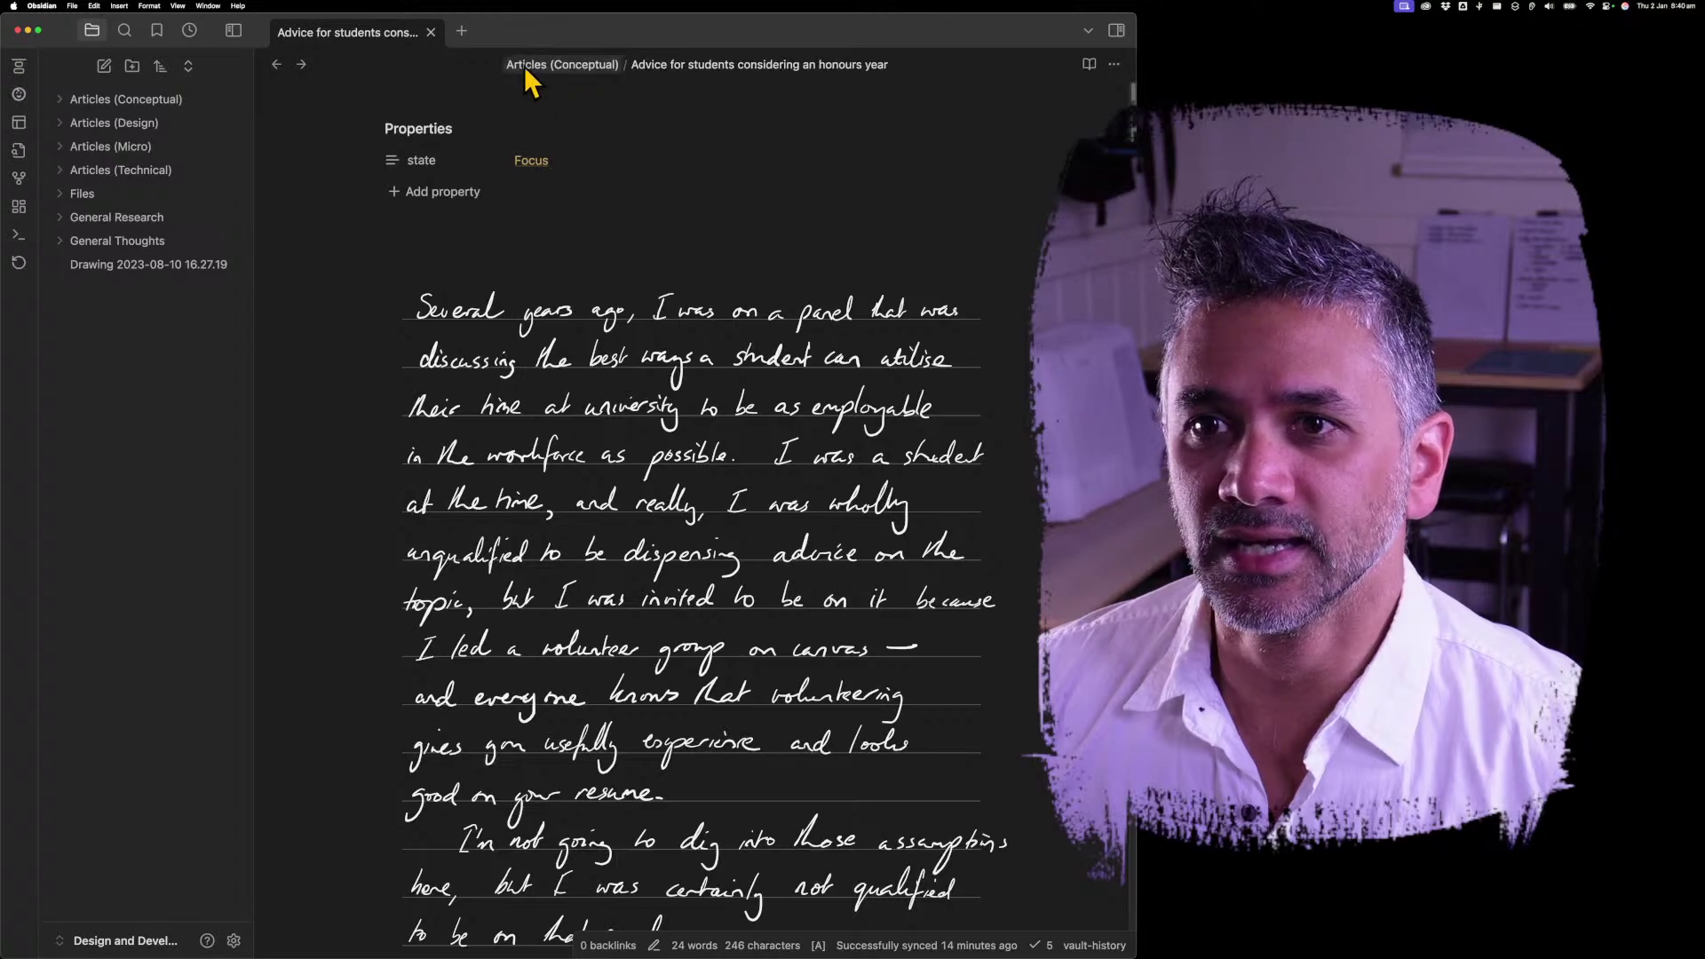
Go back to the Articles (Conceptual) Browse page and hide the folder list so it fills the window.
{"action": "left_click", "coordinate": [278, 64]}
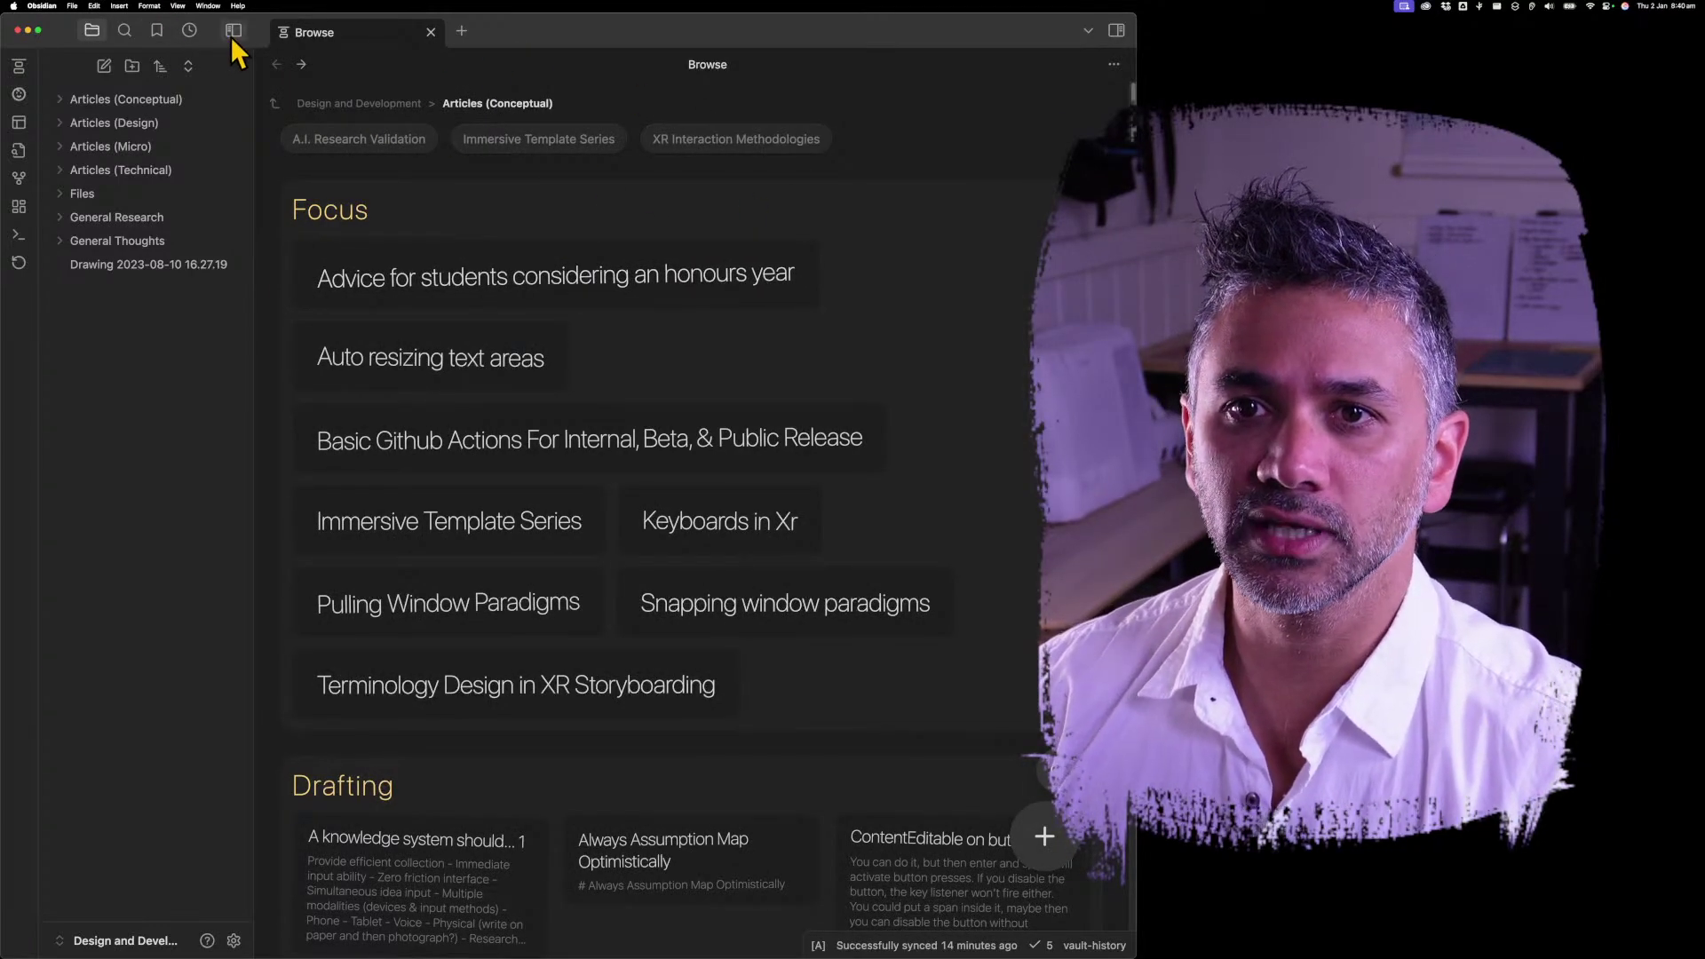
{"action": "left_click", "coordinate": [232, 31]}
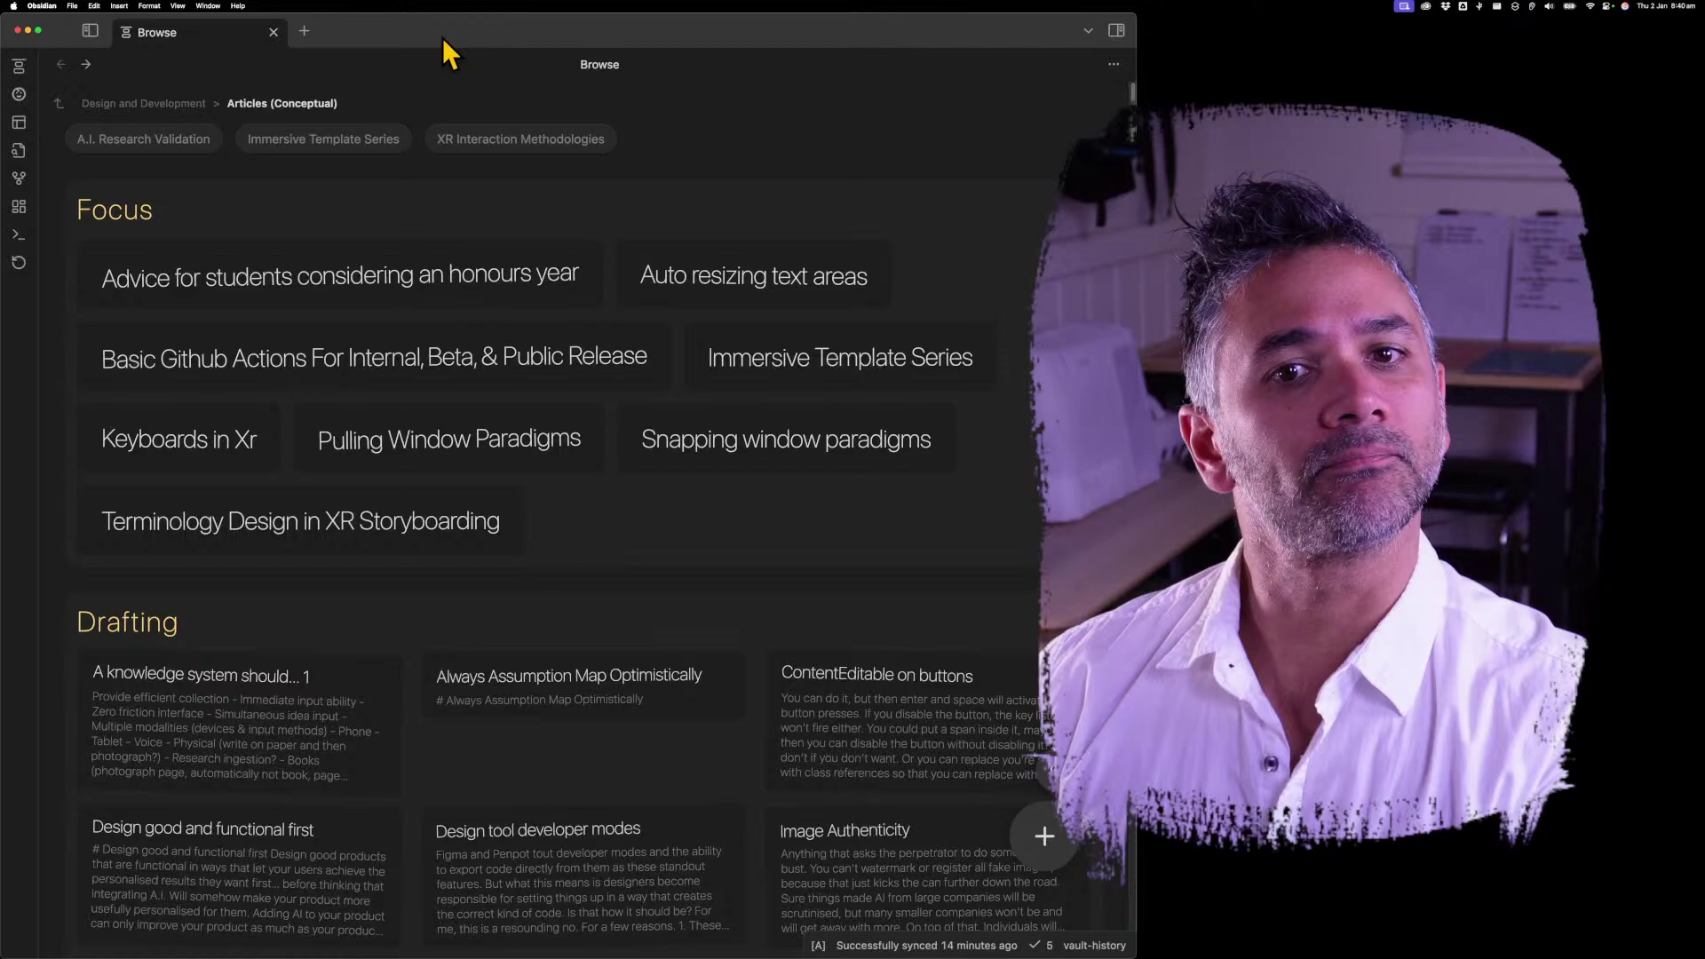